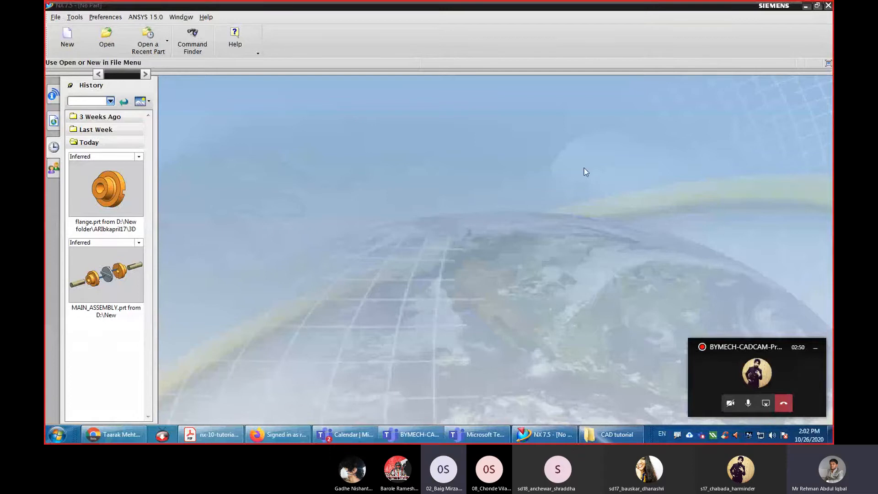
Open the recent part flange.prt and switch it to the Drafting application.
{"action": "left_click", "coordinate": [100, 188]}
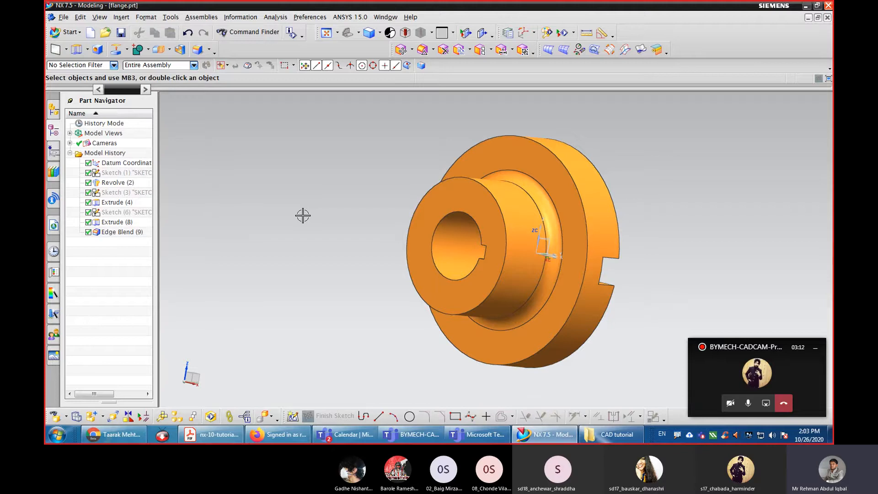
{"action": "left_click", "coordinate": [72, 32]}
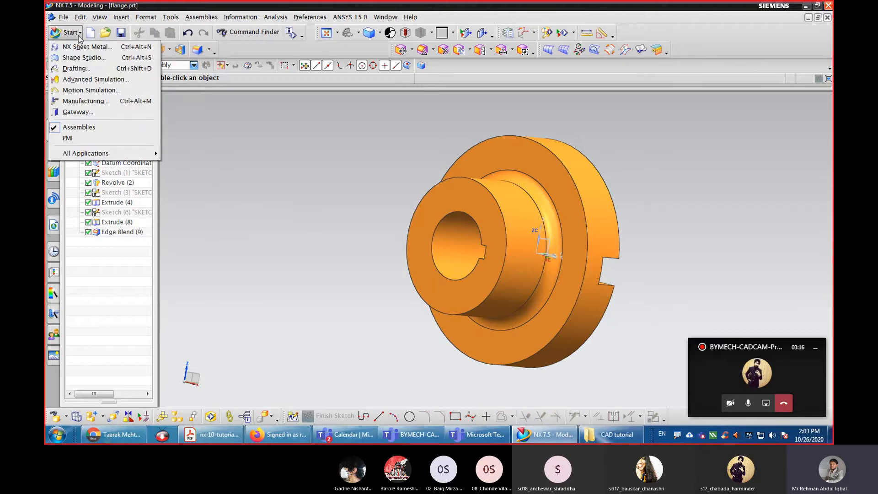
{"action": "left_click", "coordinate": [78, 69]}
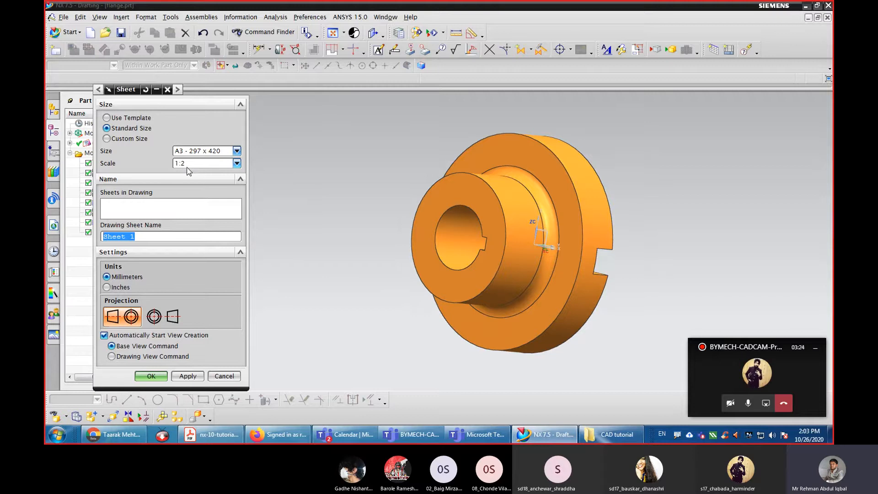
Create a standard A3 - 297 x 420 drawing sheet in millimetres at 1:1 scale.
{"action": "left_click", "coordinate": [237, 164]}
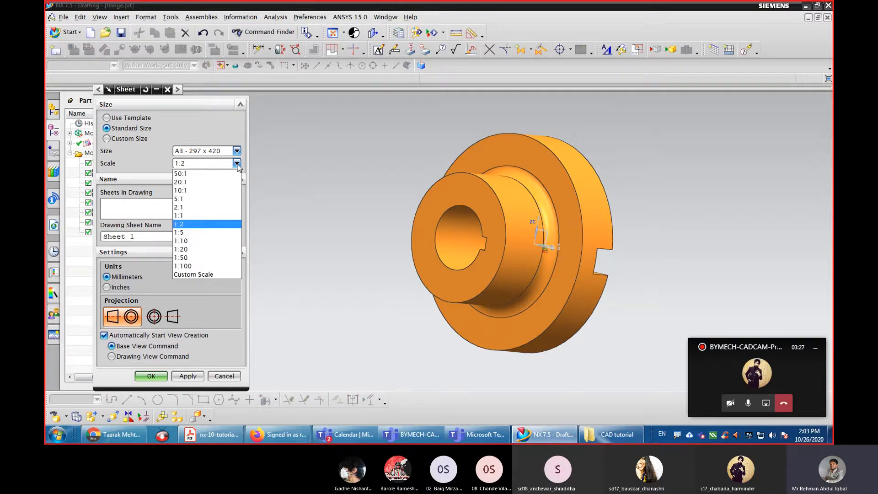
{"action": "left_click", "coordinate": [195, 216]}
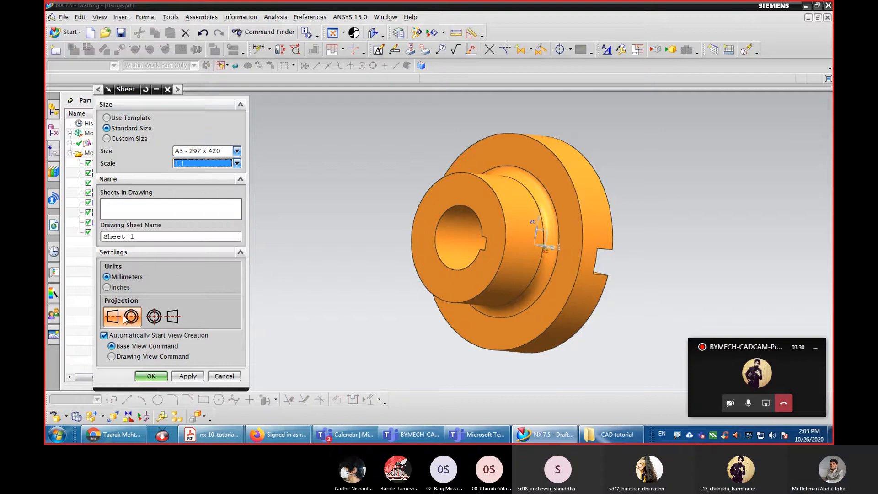
{"action": "left_click", "coordinate": [151, 376]}
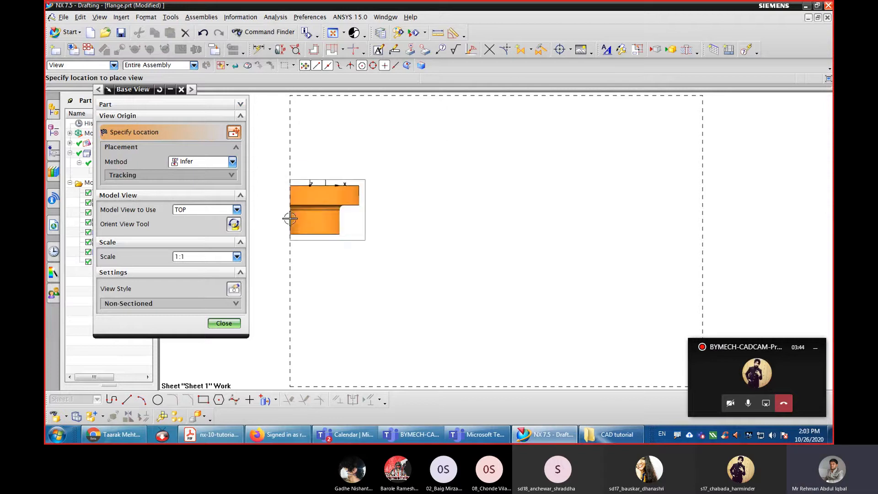
Place a FRONT base view of the flange in the upper-left area of the sheet, without adding projected views.
{"action": "left_click", "coordinate": [237, 210]}
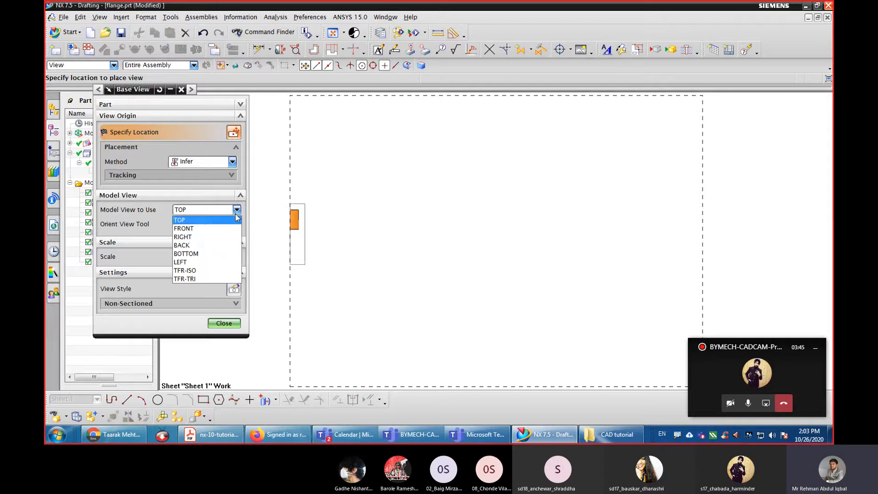
{"action": "left_click", "coordinate": [207, 228]}
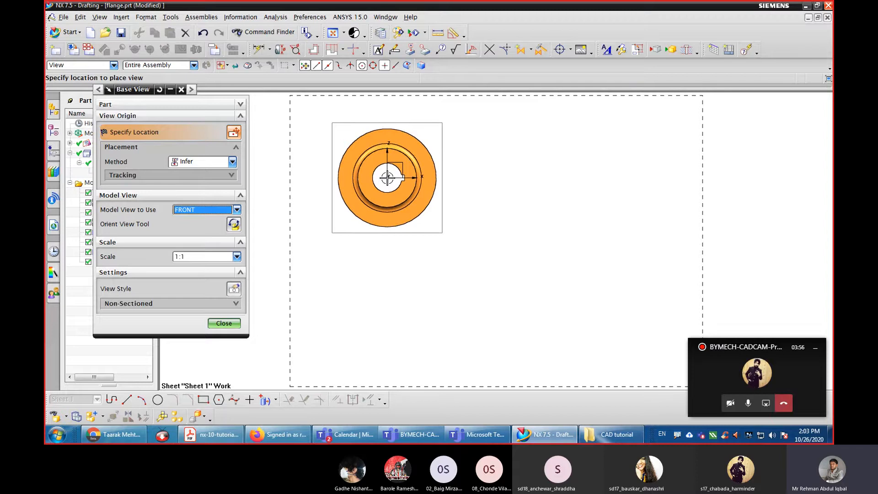
{"action": "left_click", "coordinate": [387, 177]}
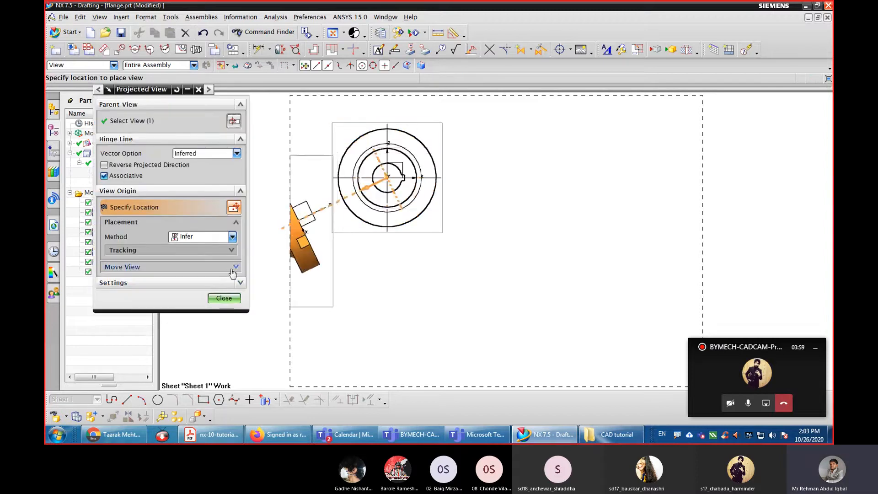
{"action": "left_click", "coordinate": [224, 298]}
Add a diameter dimension to the flange's outer circle, placing its text outside the front view at the upper left.
{"action": "scroll", "coordinate": [392, 152], "scroll_direction": "up", "scroll_amount": 4}
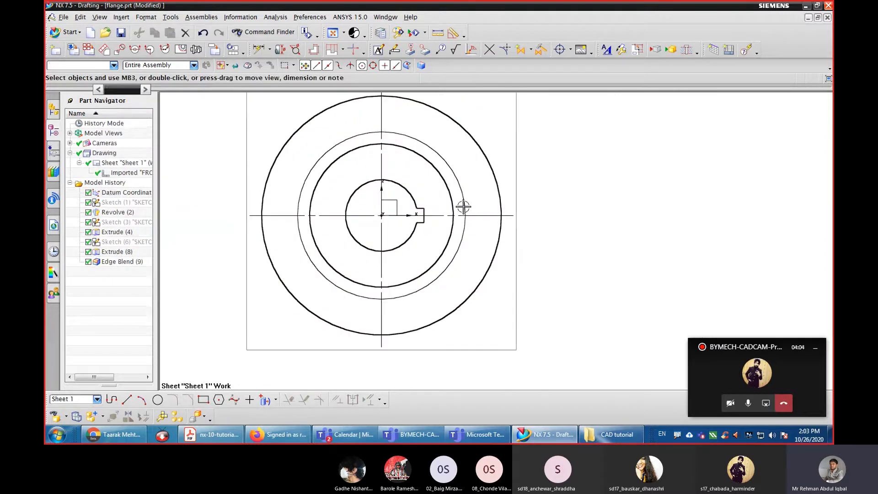
{"action": "scroll", "coordinate": [486, 244], "scroll_direction": "down", "scroll_amount": 1}
{"action": "scroll", "coordinate": [487, 244], "scroll_direction": "down", "scroll_amount": 2}
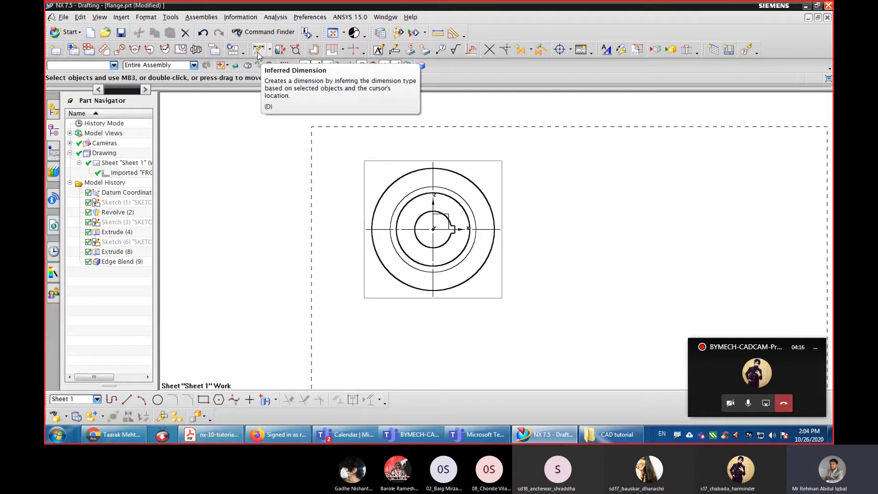
{"action": "left_click", "coordinate": [270, 50]}
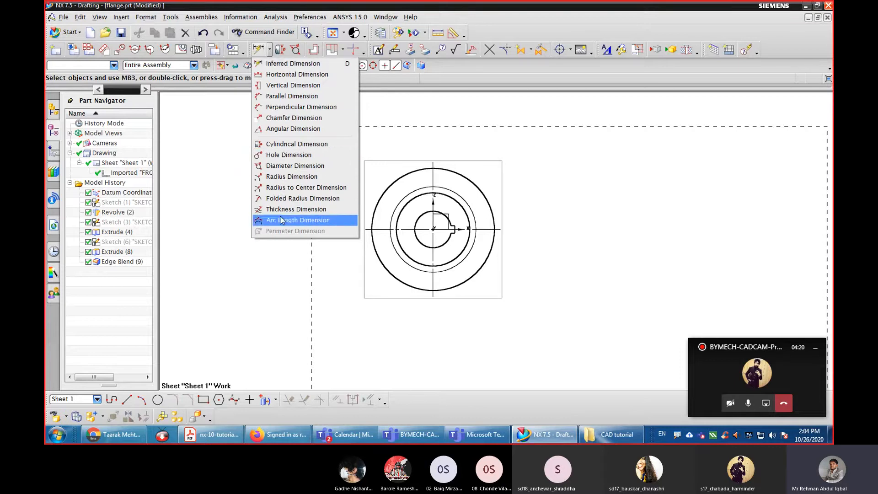
{"action": "left_click", "coordinate": [289, 168]}
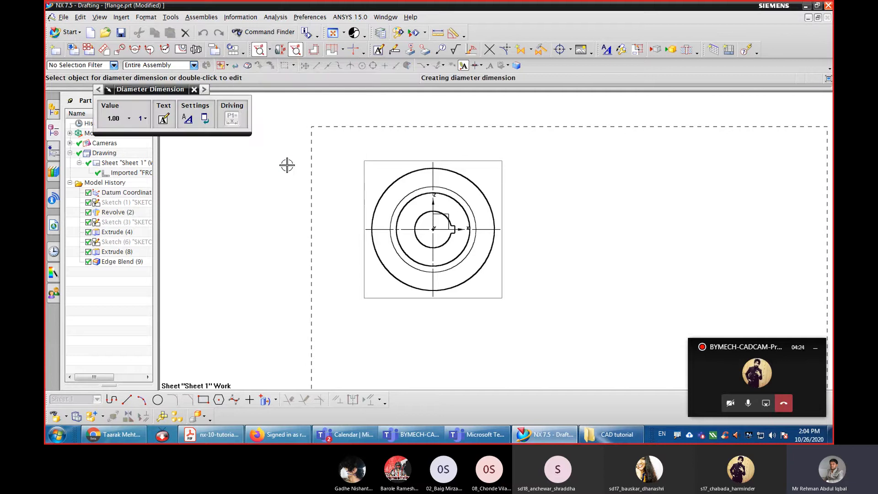
{"action": "left_click", "coordinate": [374, 251]}
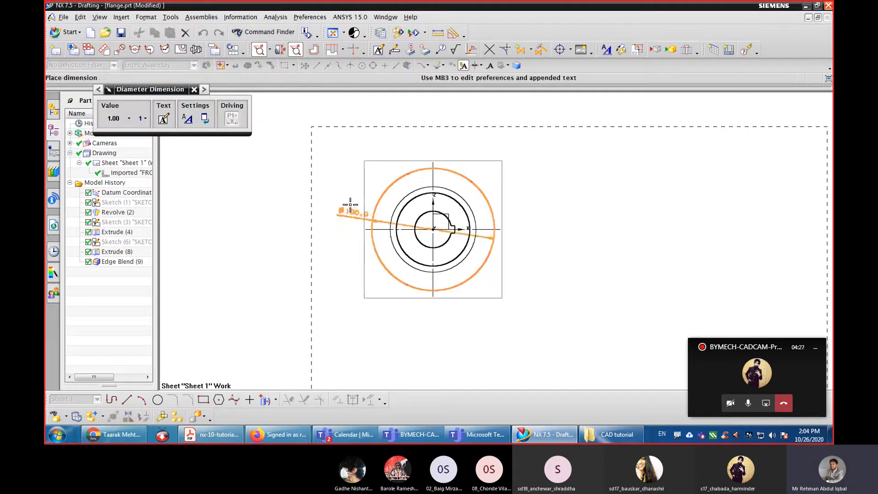
{"action": "left_click", "coordinate": [349, 168]}
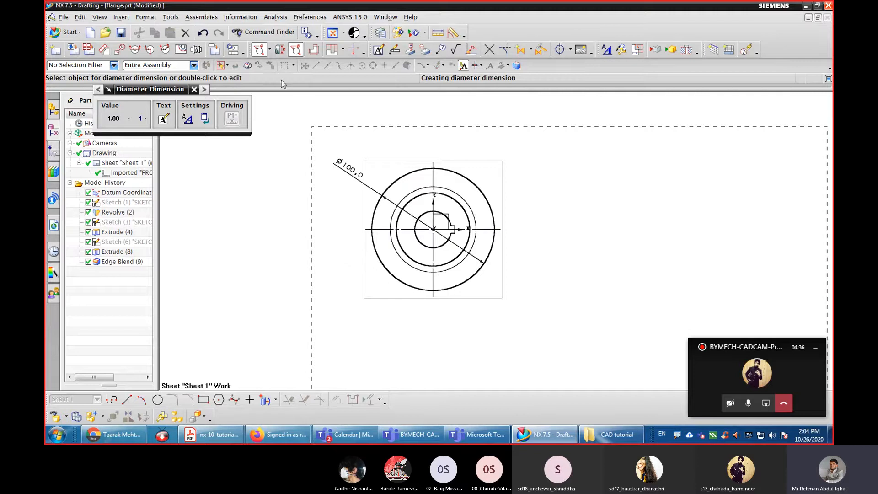
{"action": "left_click", "coordinate": [194, 89]}
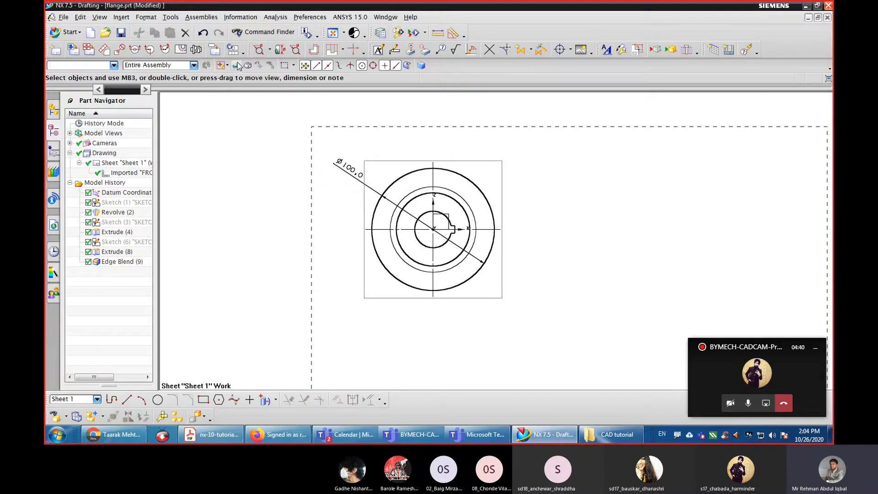
Add a hole dimension to the central bore, placing its text just left of the bore in the front view.
{"action": "left_click", "coordinate": [270, 50]}
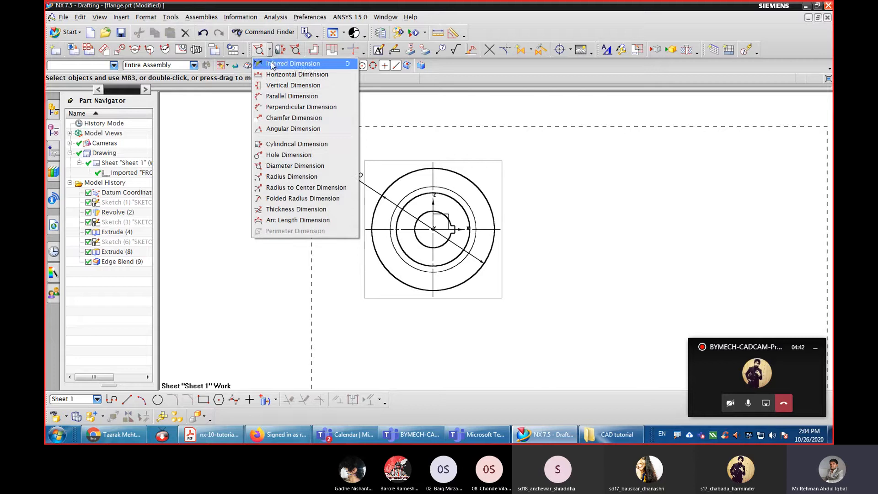
{"action": "left_click", "coordinate": [284, 156]}
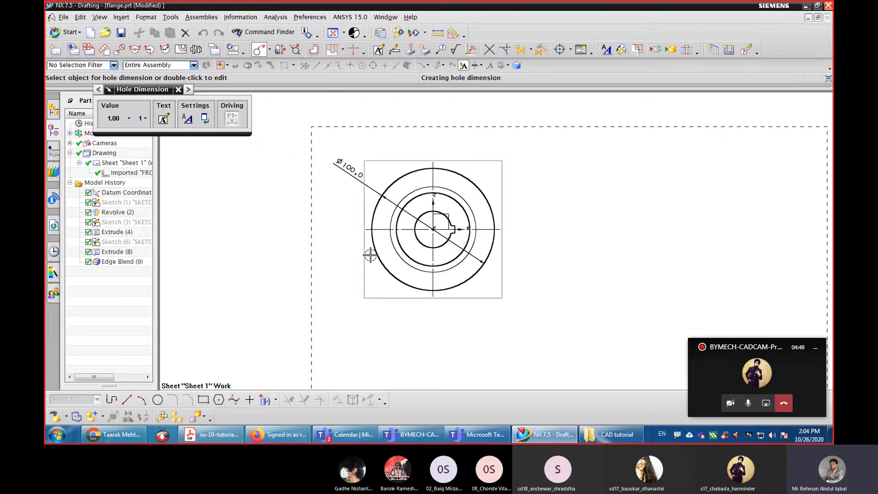
{"action": "left_click", "coordinate": [418, 242]}
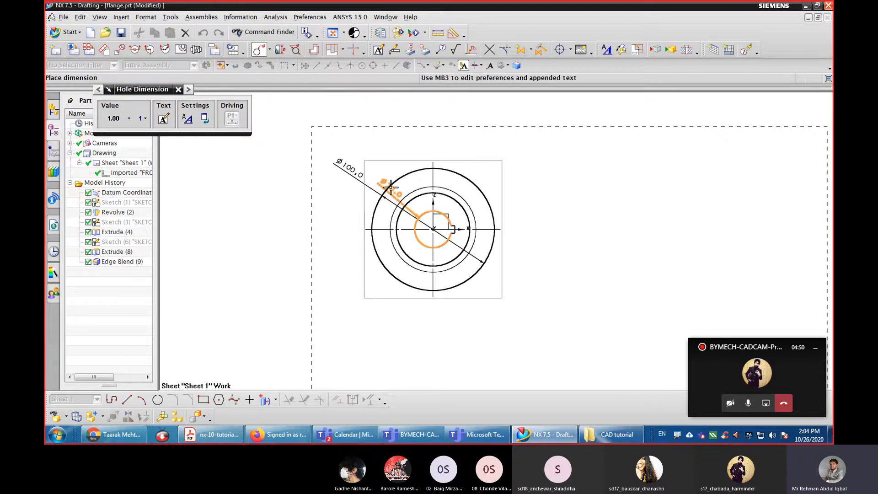
{"action": "left_click", "coordinate": [401, 227]}
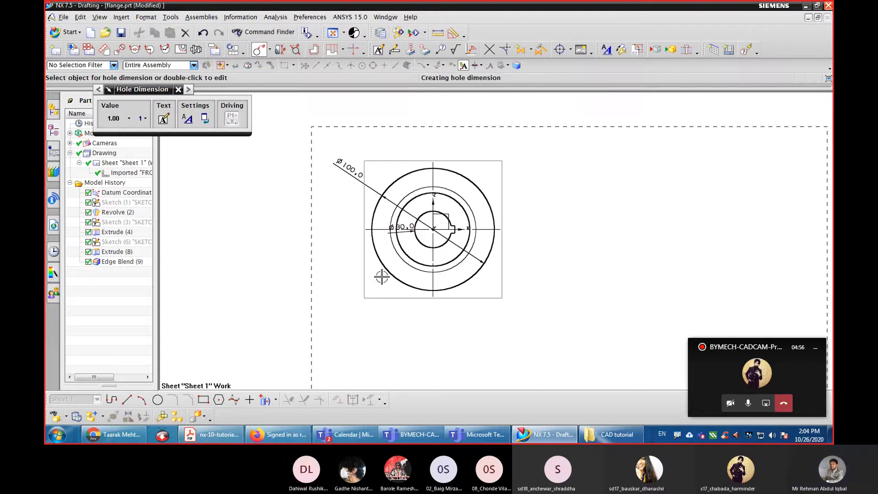
{"action": "left_click", "coordinate": [179, 90]}
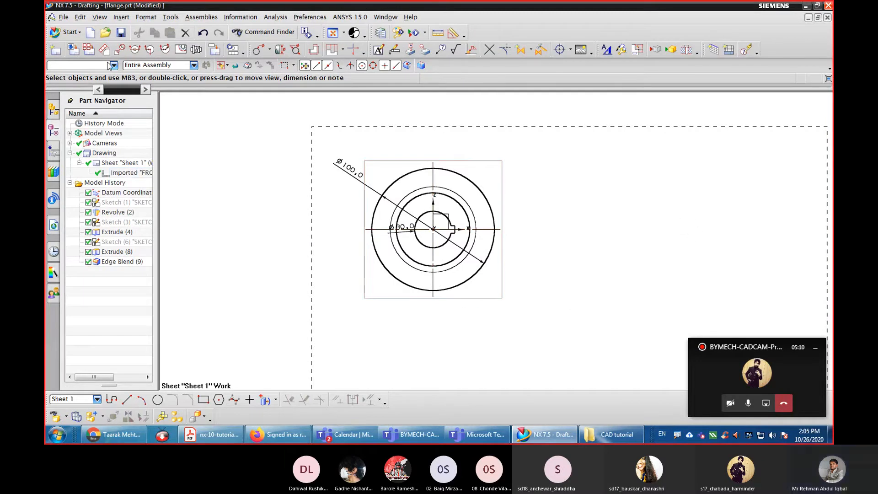
{"action": "left_click", "coordinate": [122, 18]}
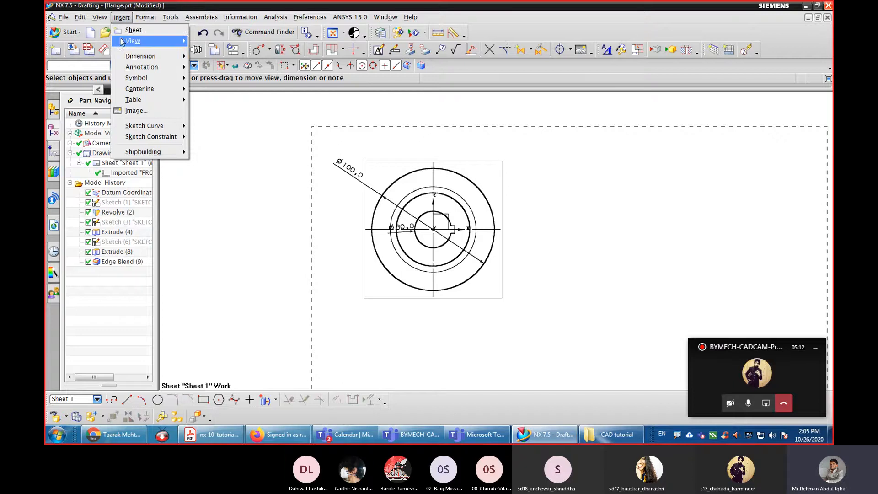
{"action": "mouse_move", "coordinate": [137, 41]}
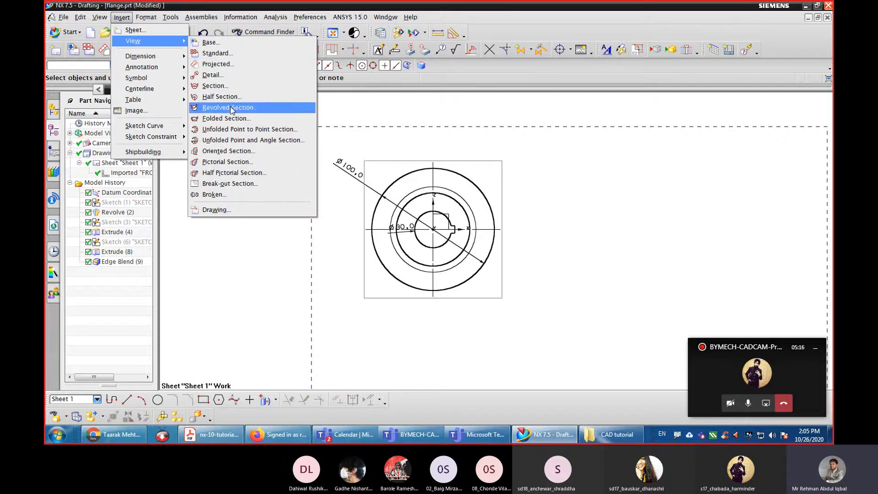
{"action": "left_click", "coordinate": [204, 278]}
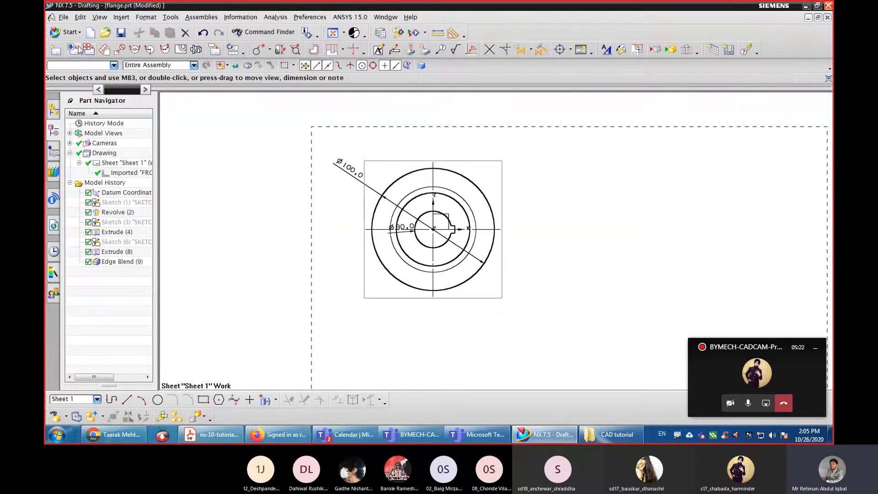
Create a section view cutting vertically through the bore's arc center in the front view and place it to that view's right.
{"action": "left_click", "coordinate": [134, 50]}
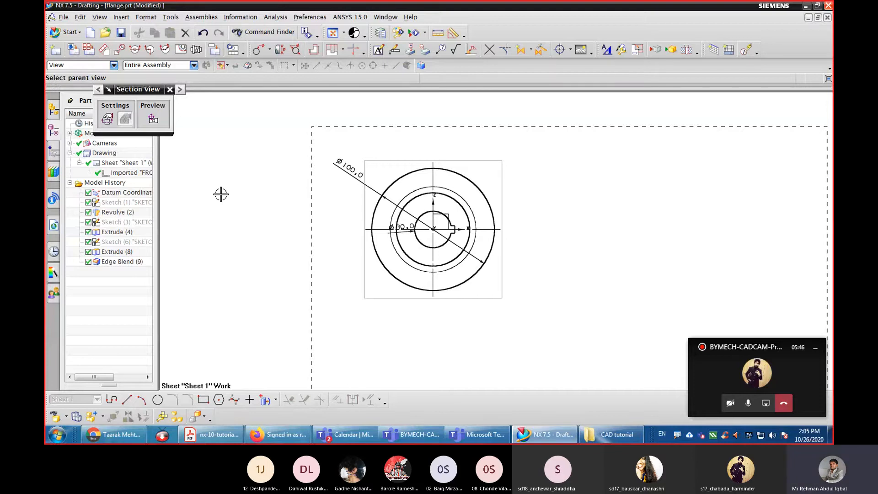
{"action": "left_click", "coordinate": [467, 279]}
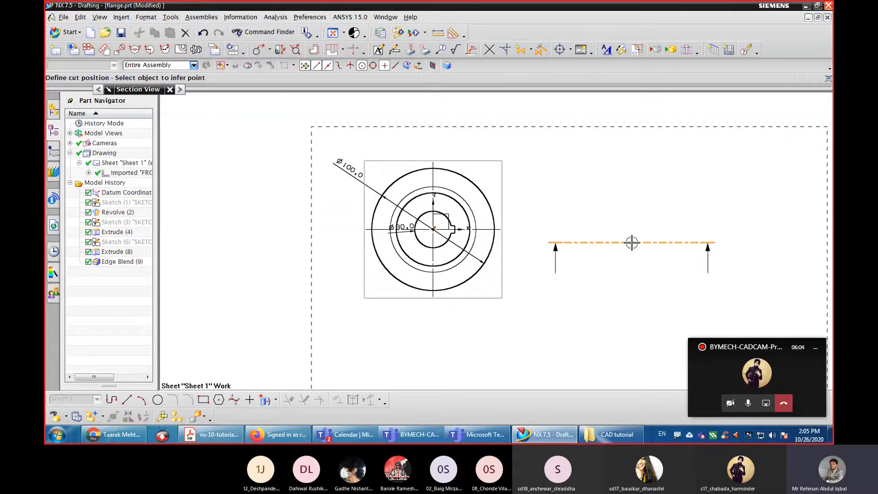
{"action": "left_click", "coordinate": [433, 232]}
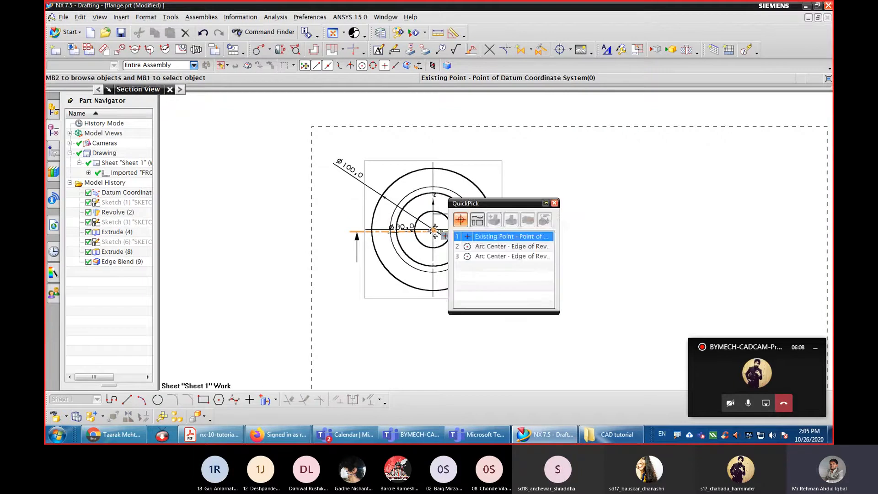
{"action": "left_click", "coordinate": [484, 247]}
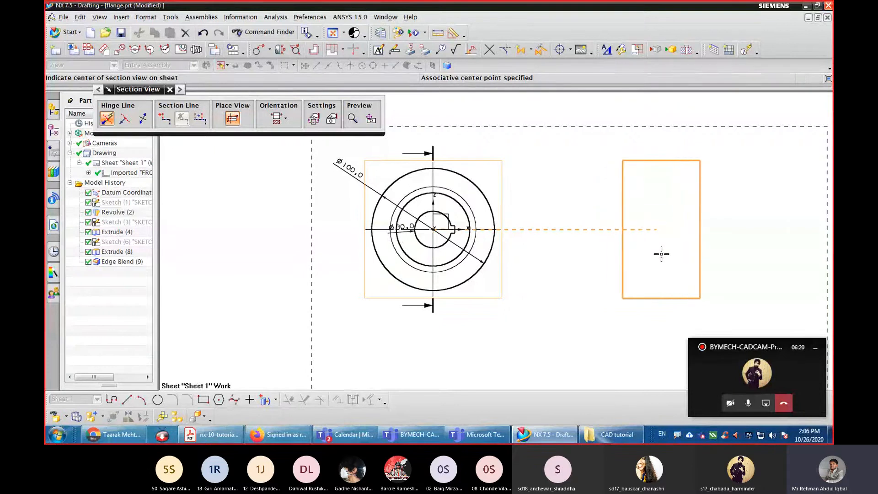
{"action": "left_click", "coordinate": [662, 254]}
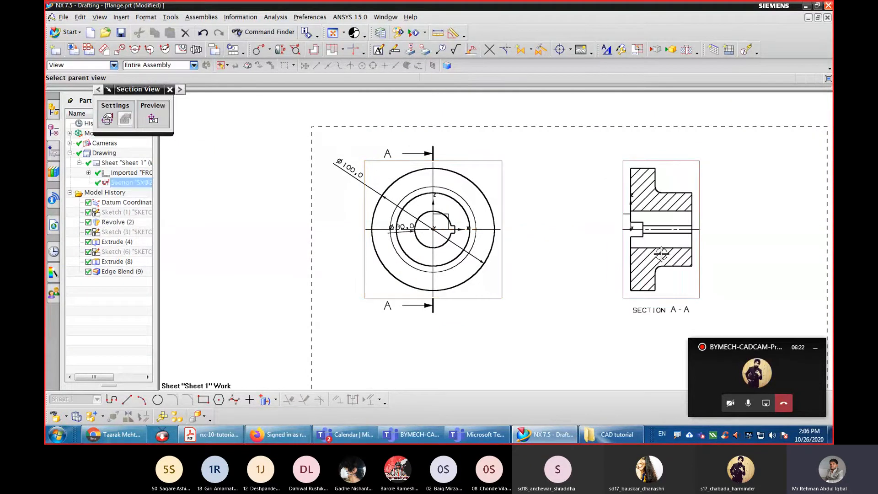
{"action": "left_click", "coordinate": [170, 89]}
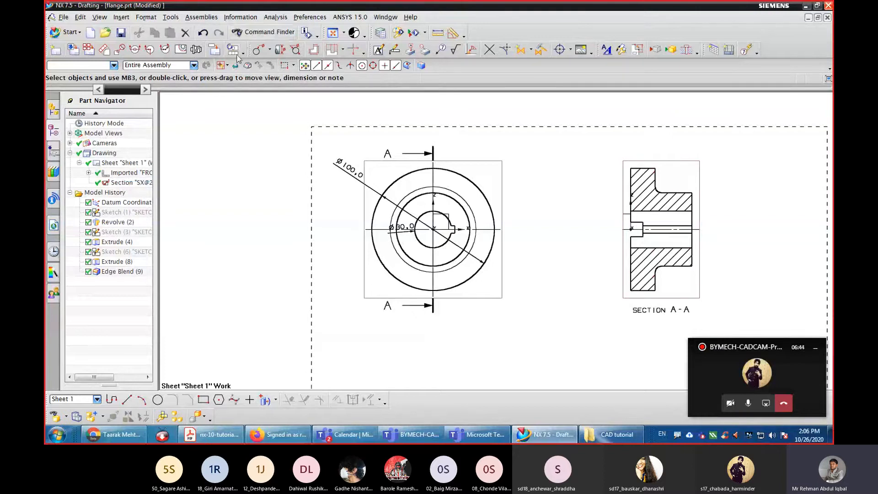
Add an inferred dimension for the flange rim's thickness above the section view.
{"action": "left_click", "coordinate": [269, 53]}
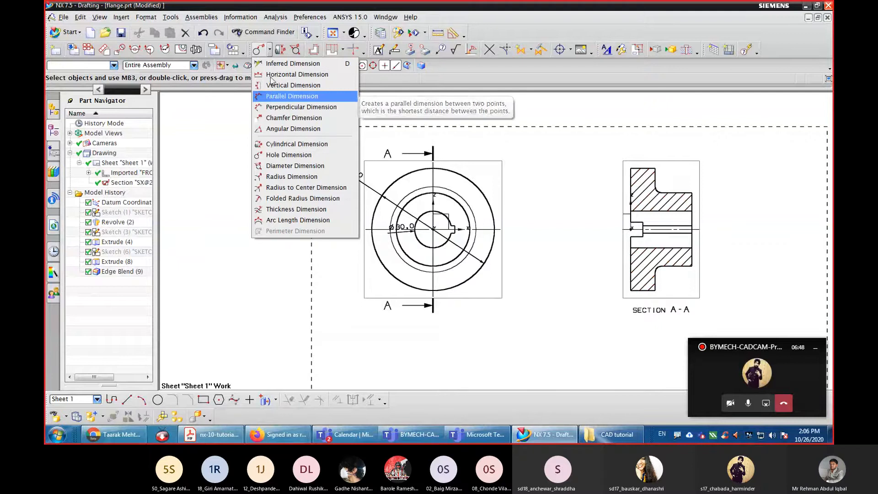
{"action": "left_click", "coordinate": [279, 64]}
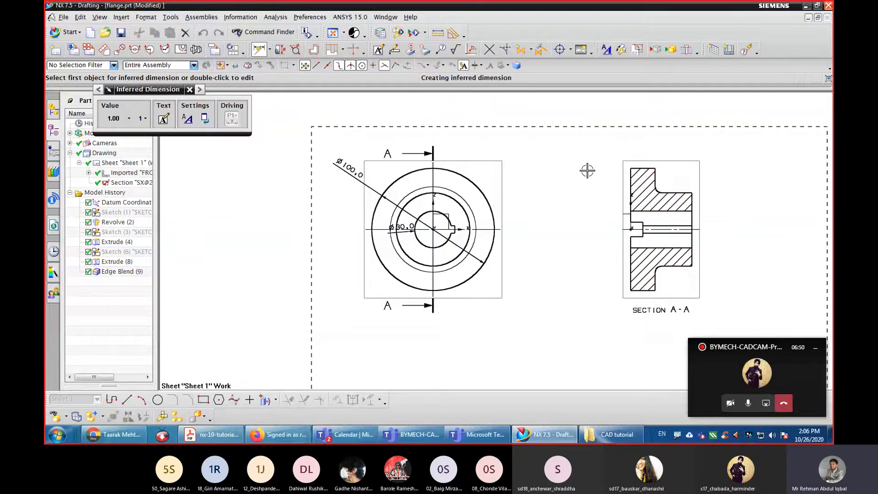
{"action": "left_click", "coordinate": [641, 168]}
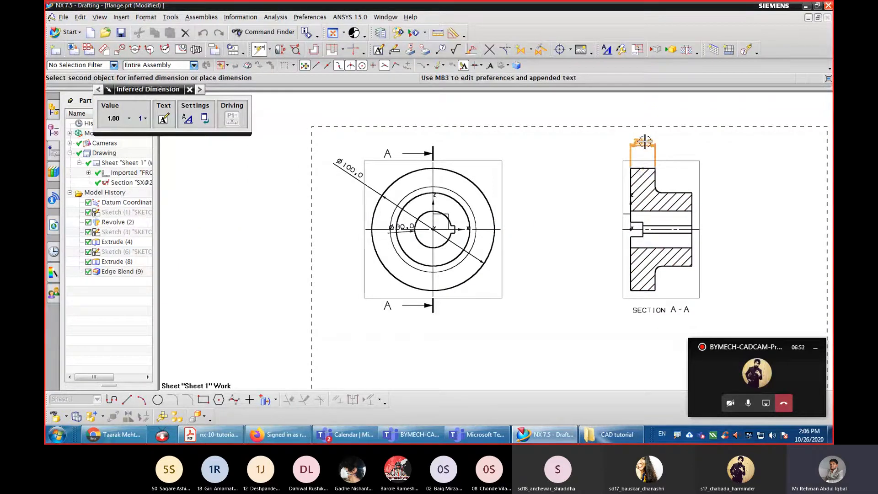
{"action": "left_click", "coordinate": [643, 142]}
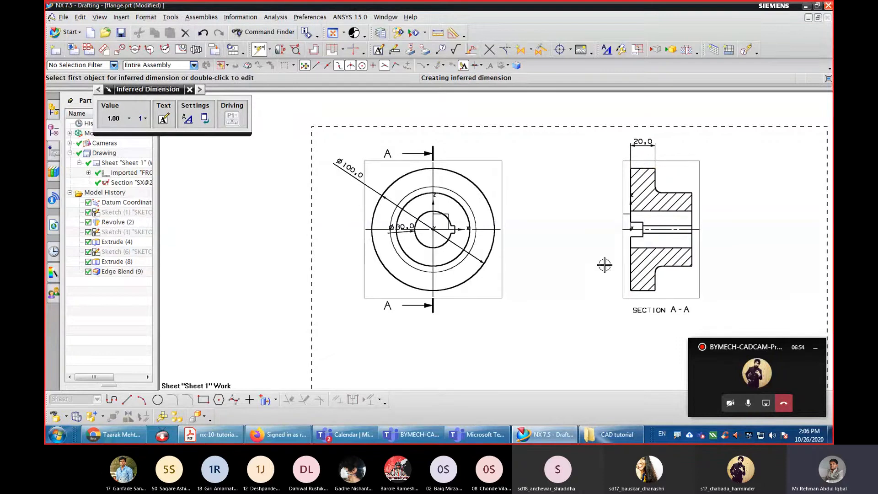
Add an inferred dimension for the flange's overall width between its two end faces, placing it below the section view.
{"action": "left_click", "coordinate": [632, 268]}
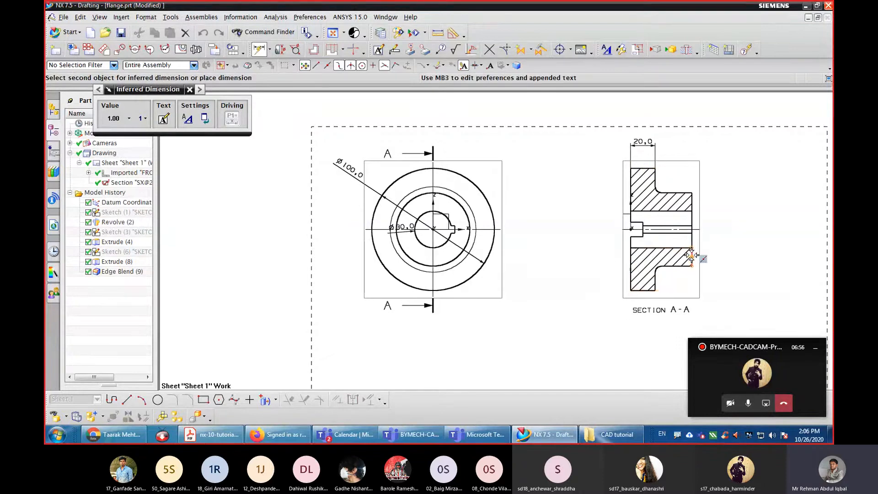
{"action": "left_click", "coordinate": [692, 255]}
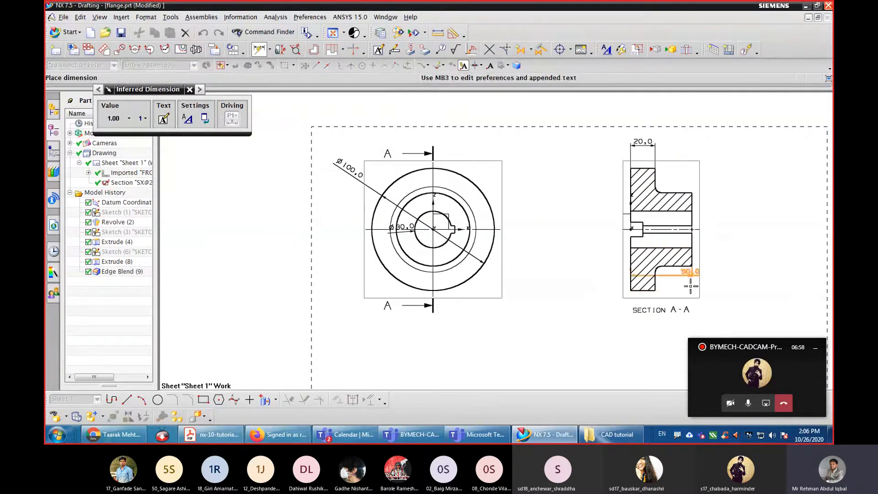
{"action": "left_click", "coordinate": [668, 328]}
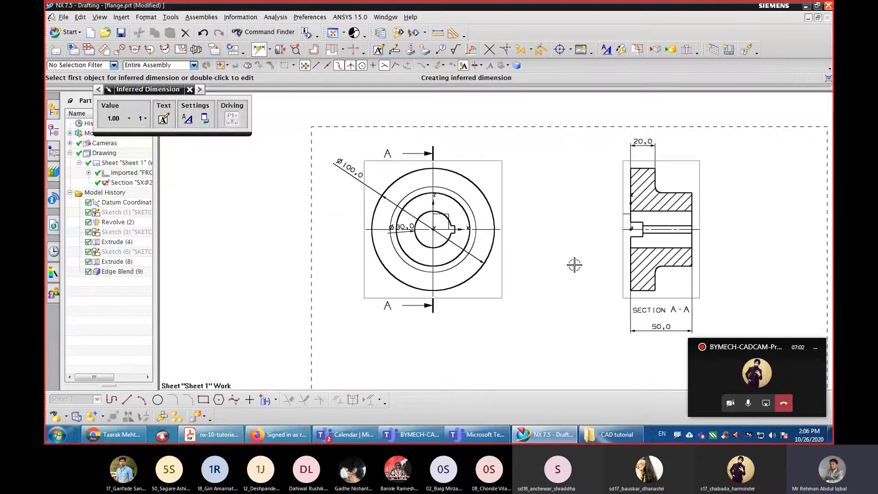
{"action": "left_click", "coordinate": [189, 90]}
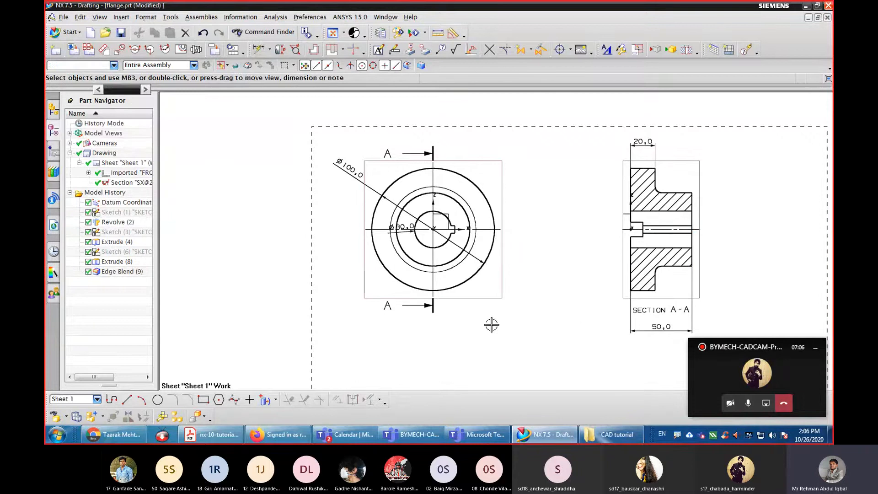
Start a circular detail view centred on the keyway's outer edge in the front view, with its boundary just enclosing the keyway.
{"action": "scroll", "coordinate": [492, 325], "scroll_direction": "down", "scroll_amount": 3}
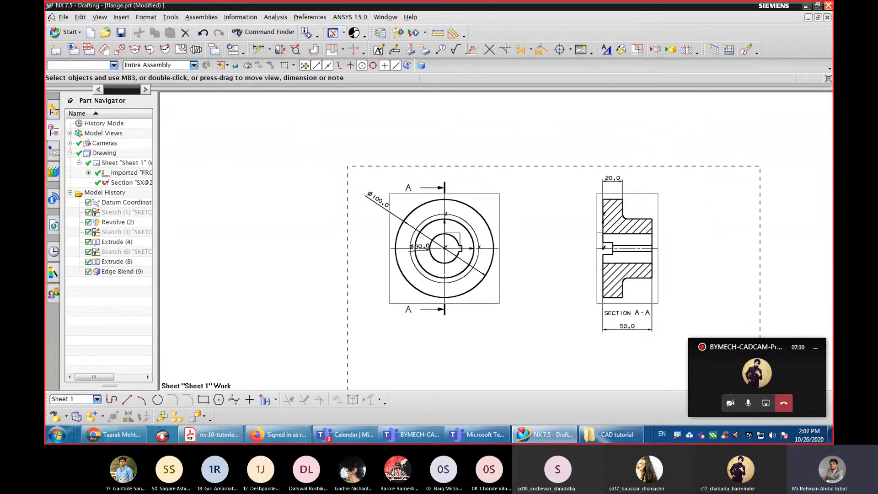
{"action": "left_click", "coordinate": [333, 33]}
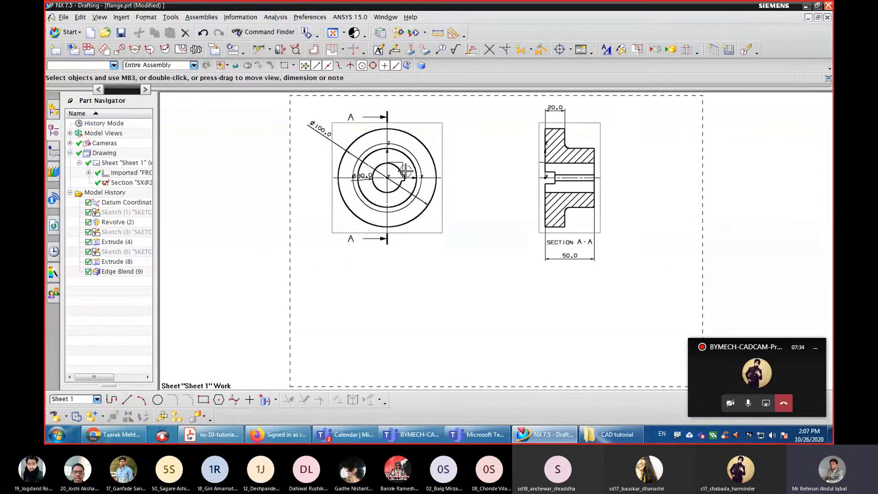
{"action": "scroll", "coordinate": [403, 176], "scroll_direction": "up", "scroll_amount": 5}
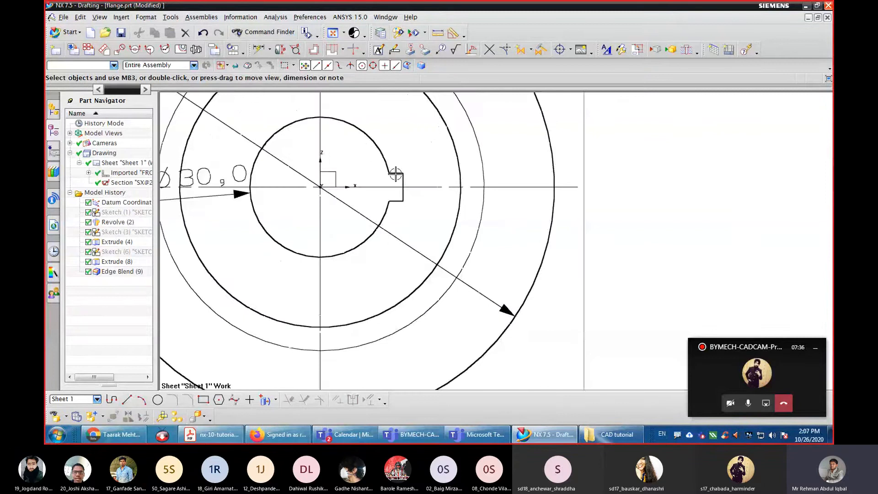
{"action": "scroll", "coordinate": [403, 205], "scroll_direction": "down", "scroll_amount": 7}
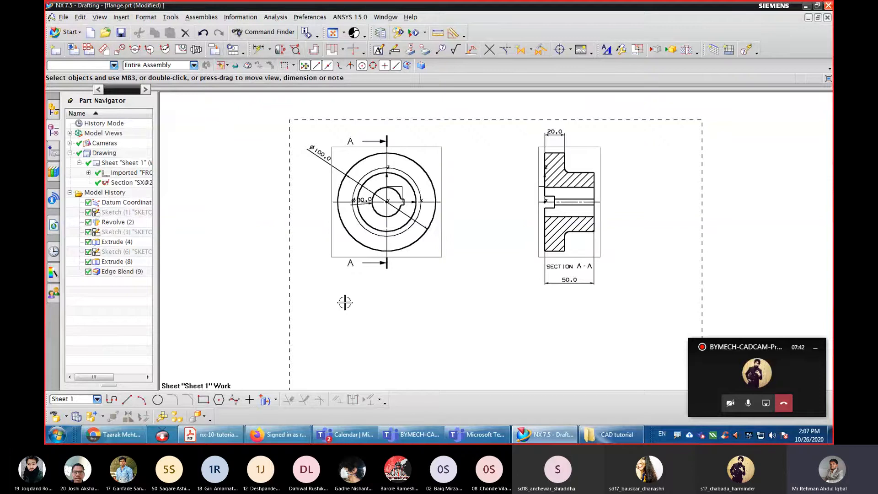
{"action": "left_click", "coordinate": [122, 17]}
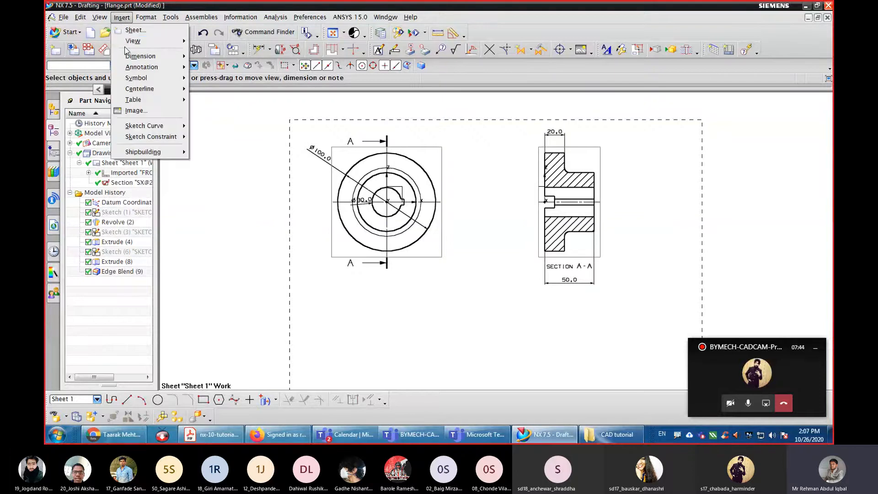
{"action": "mouse_move", "coordinate": [169, 45]}
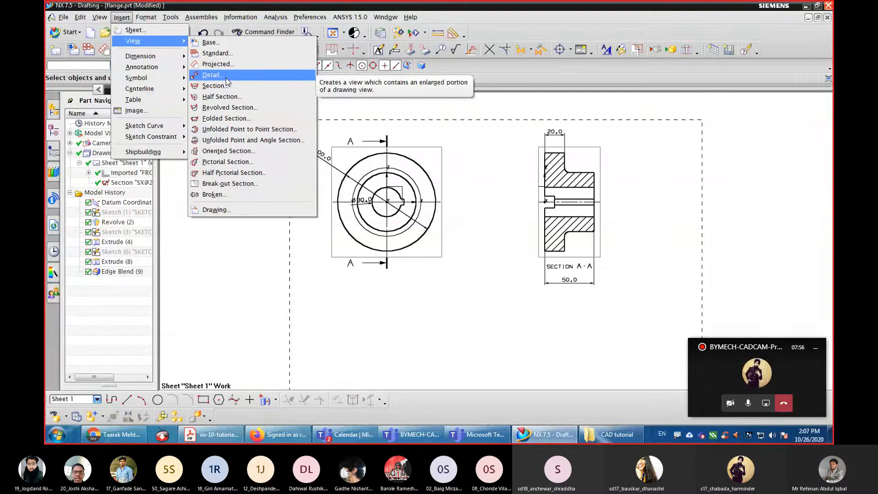
{"action": "left_click", "coordinate": [226, 76]}
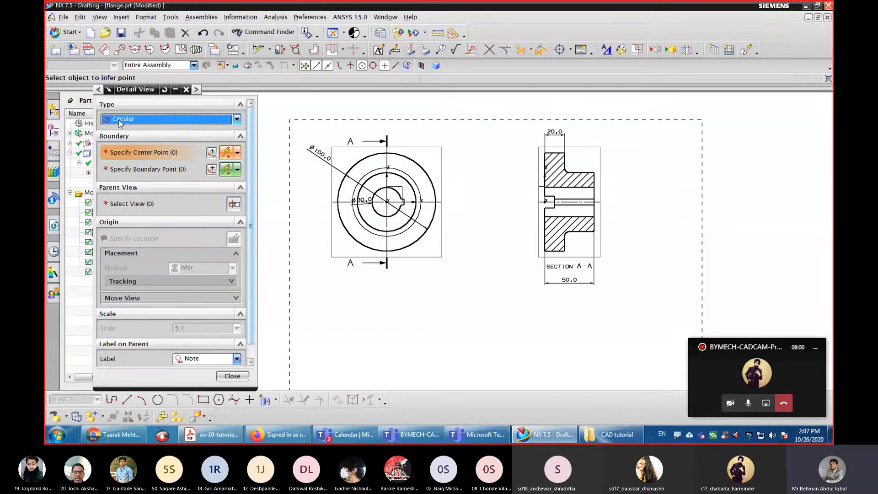
{"action": "left_click", "coordinate": [237, 120]}
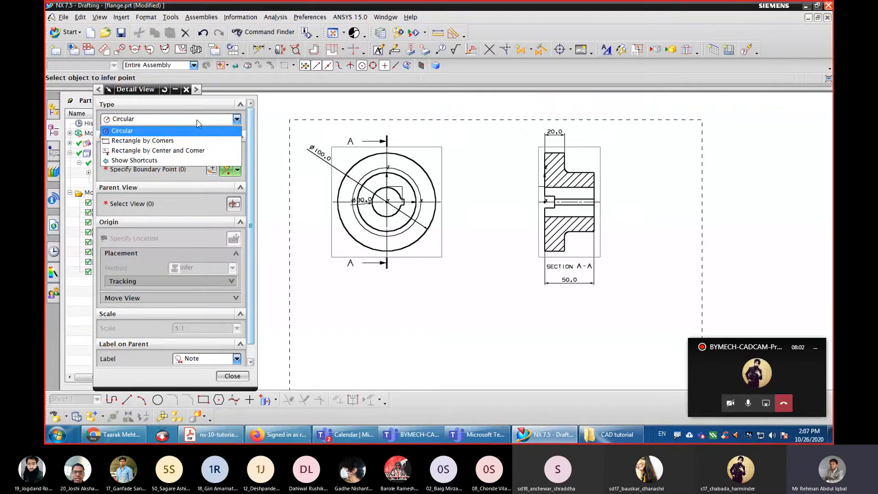
{"action": "left_click", "coordinate": [132, 132]}
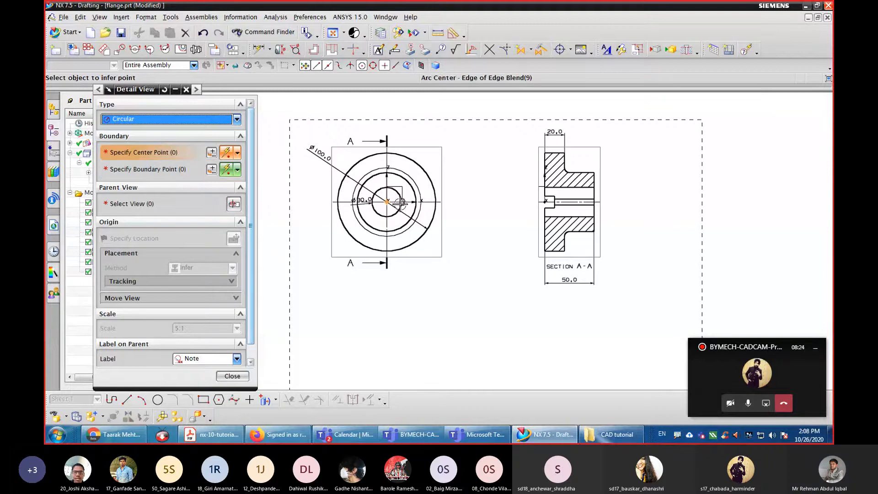
{"action": "scroll", "coordinate": [400, 203], "scroll_direction": "up", "scroll_amount": 5}
{"action": "scroll", "coordinate": [426, 195], "scroll_direction": "up", "scroll_amount": 3}
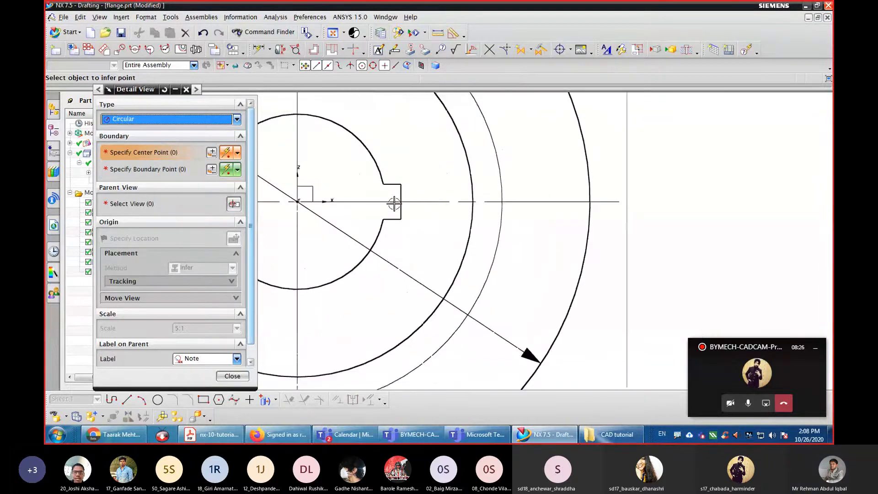
{"action": "left_click", "coordinate": [400, 200]}
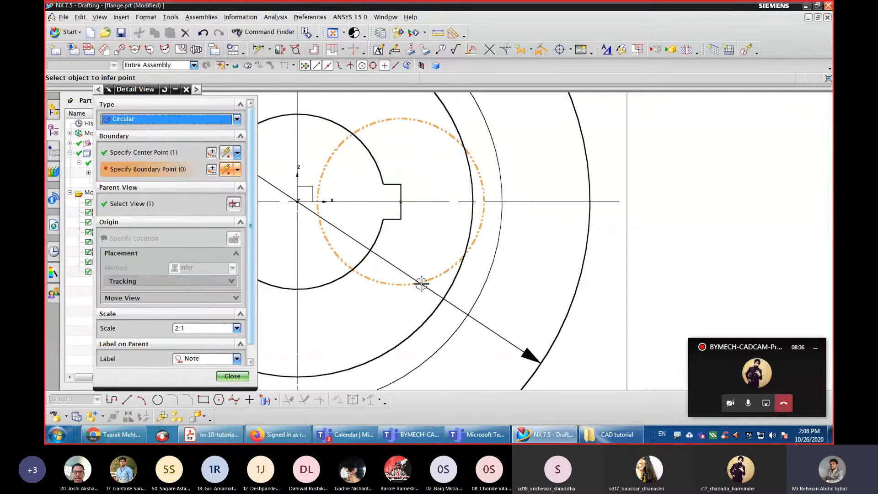
{"action": "left_click", "coordinate": [410, 236]}
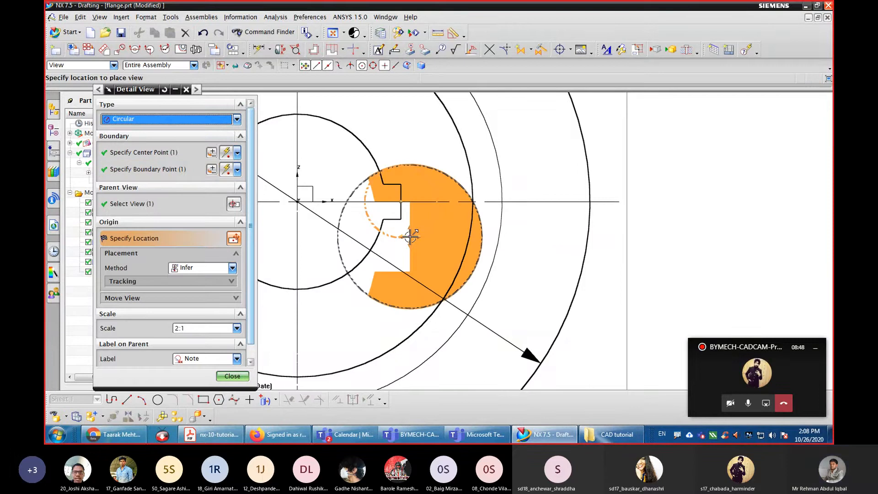
Set the scale of the keyway detail view to 5:1.
{"action": "scroll", "coordinate": [398, 263], "scroll_direction": "up", "scroll_amount": 3}
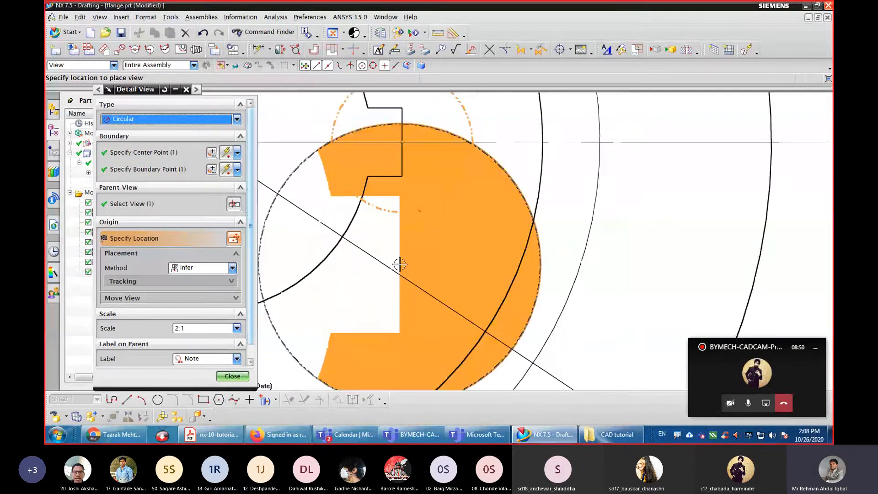
{"action": "scroll", "coordinate": [400, 264], "scroll_direction": "down", "scroll_amount": 8}
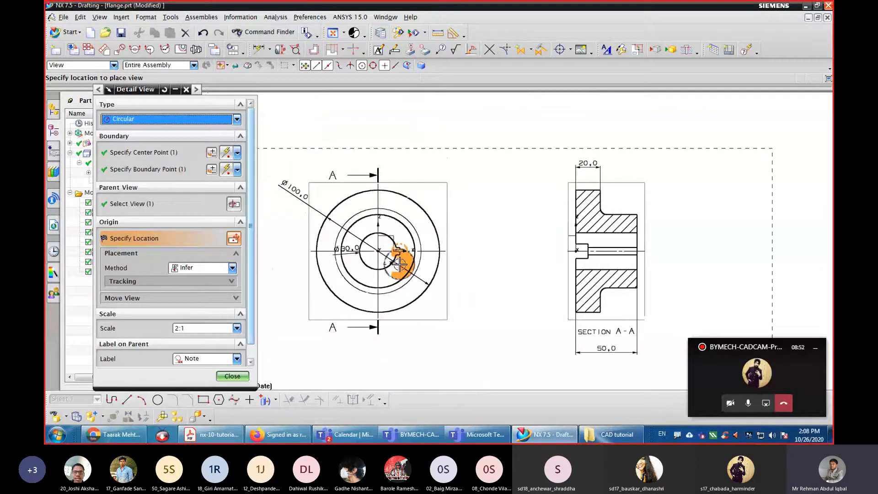
{"action": "scroll", "coordinate": [399, 265], "scroll_direction": "down", "scroll_amount": 2}
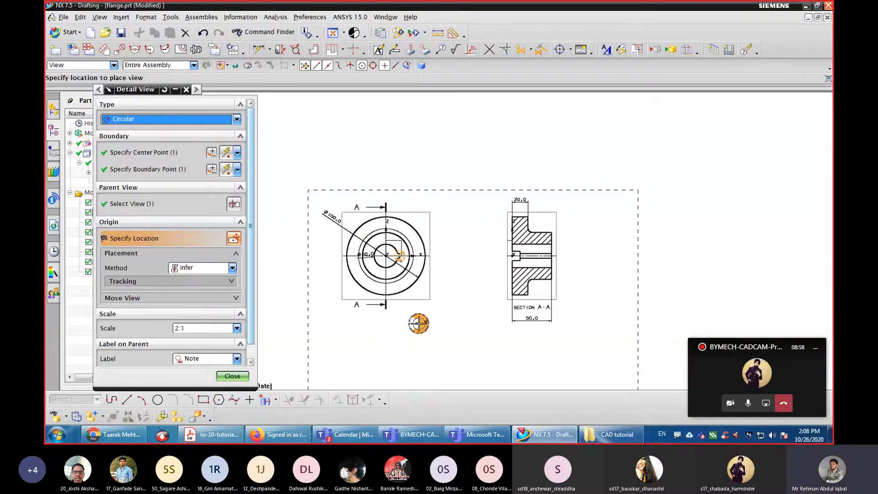
{"action": "left_click", "coordinate": [237, 329]}
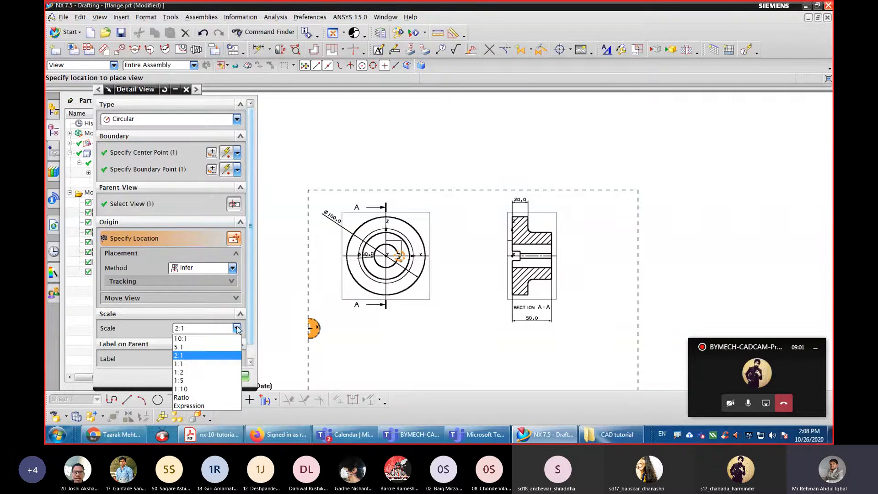
{"action": "left_click", "coordinate": [209, 348]}
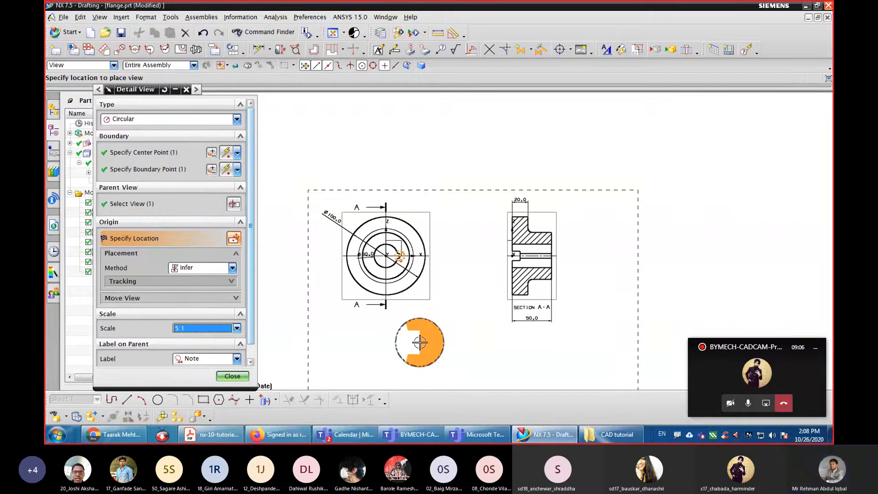
Set the detail view's label on parent to Circle and place the view below the front view.
{"action": "left_click", "coordinate": [237, 359]}
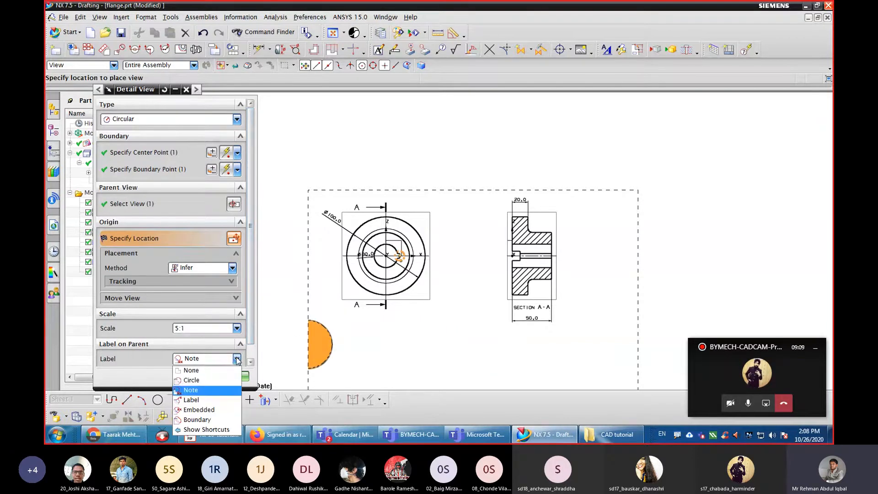
{"action": "left_click", "coordinate": [197, 382]}
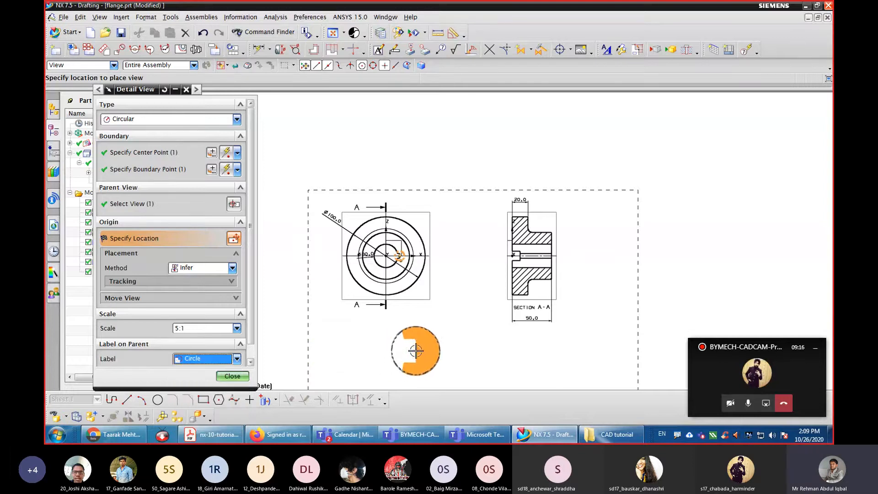
{"action": "left_click", "coordinate": [415, 351]}
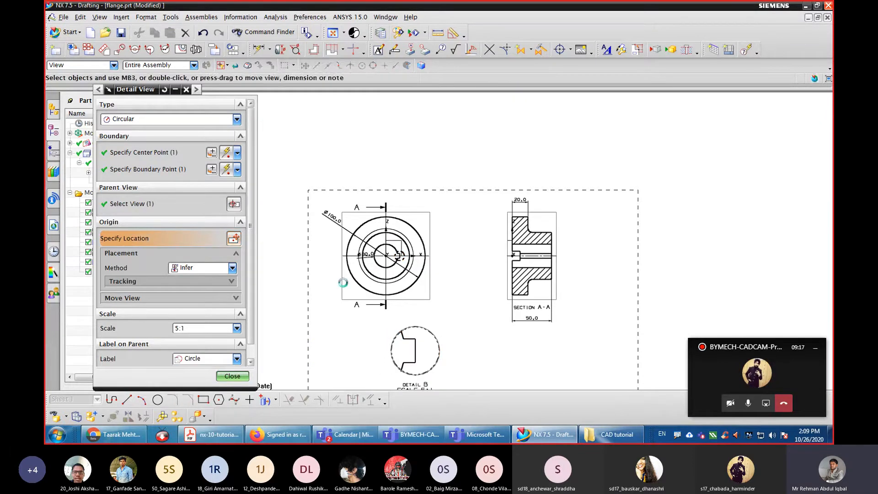
{"action": "left_click", "coordinate": [232, 377]}
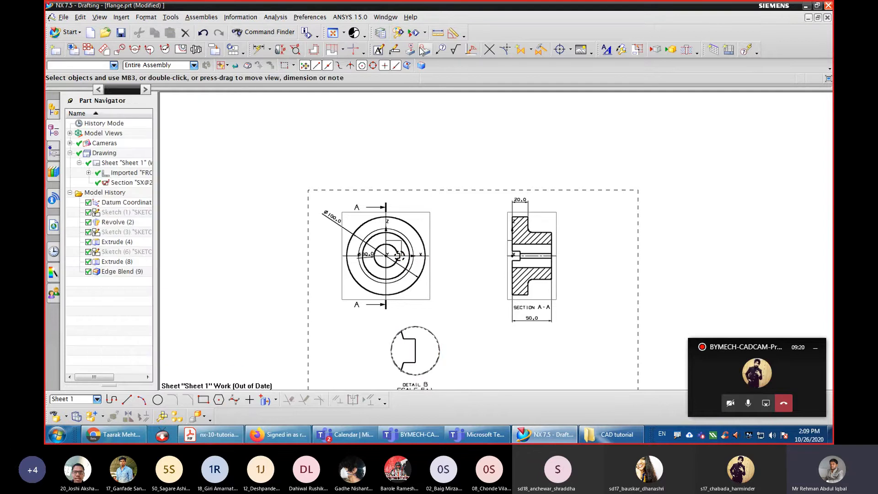
{"action": "left_click", "coordinate": [333, 33]}
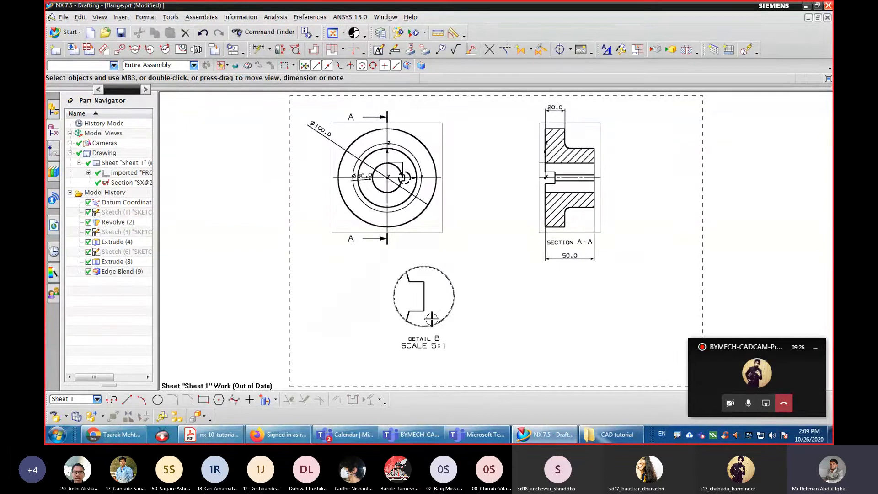
{"action": "left_click", "coordinate": [253, 49]}
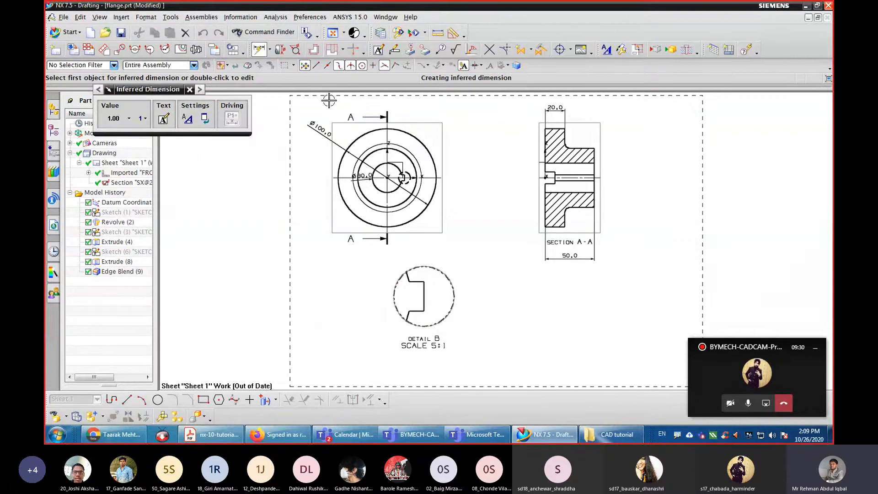
{"action": "left_click", "coordinate": [190, 90]}
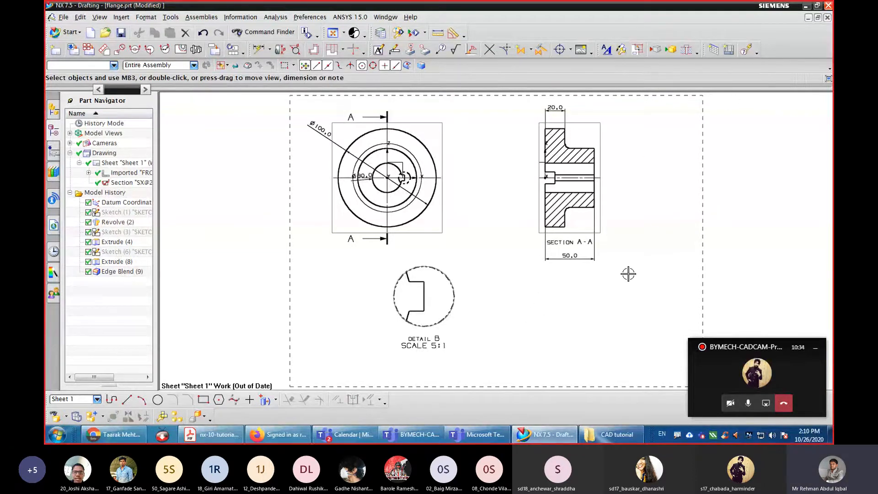
Save the flange part with its drawing sheet and close it.
{"action": "left_click", "coordinate": [120, 32]}
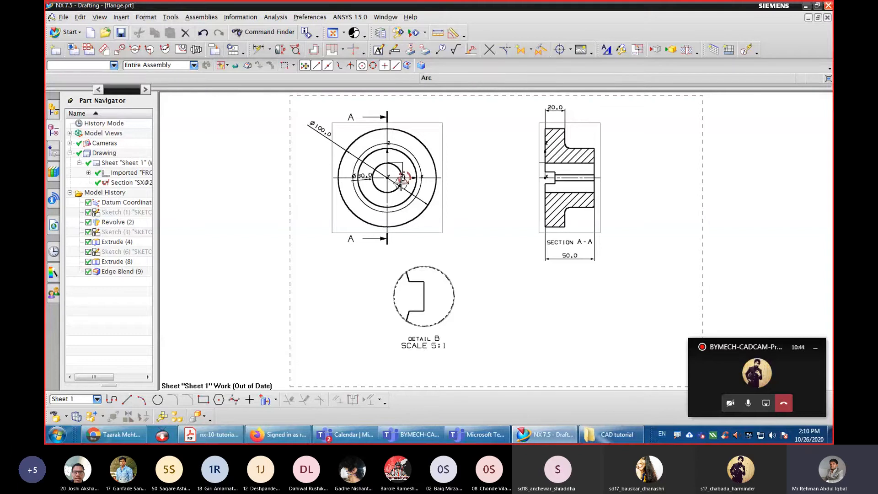
{"action": "left_click", "coordinate": [827, 17]}
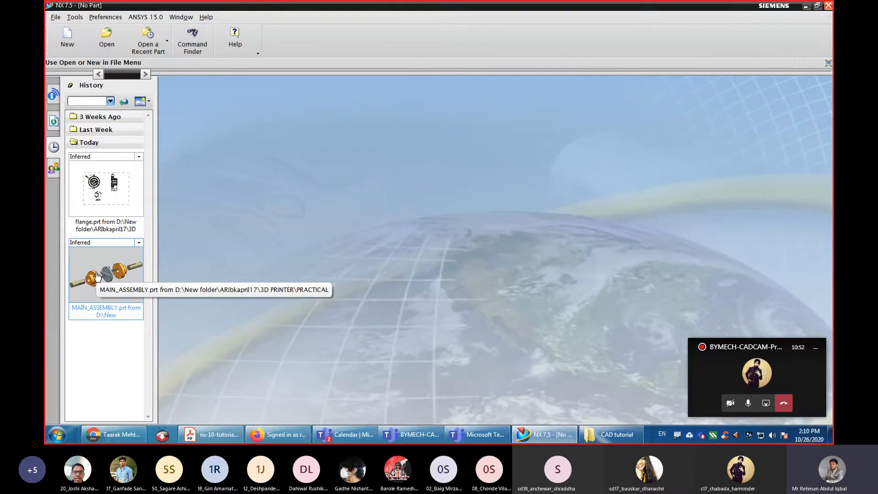
Open the recent part MAIN_ASSEMBLY.prt and set its work view explosion to (No Explosion).
{"action": "left_click", "coordinate": [97, 275]}
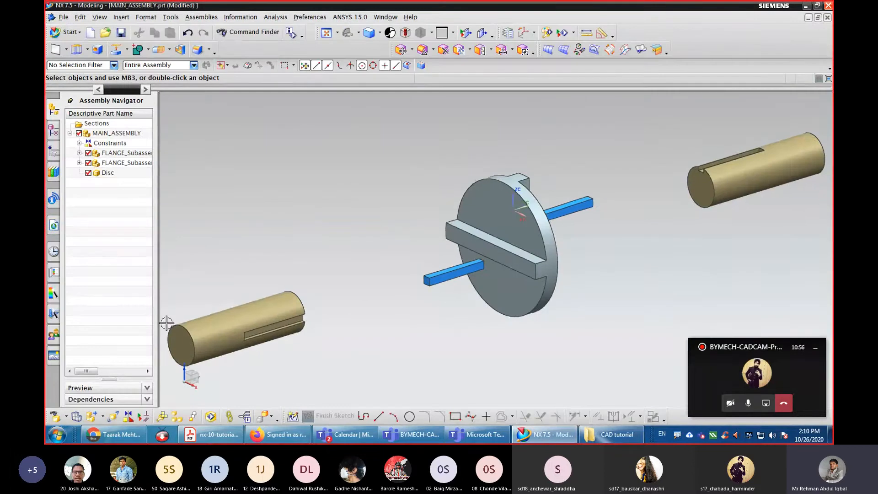
{"action": "left_click", "coordinate": [178, 416]}
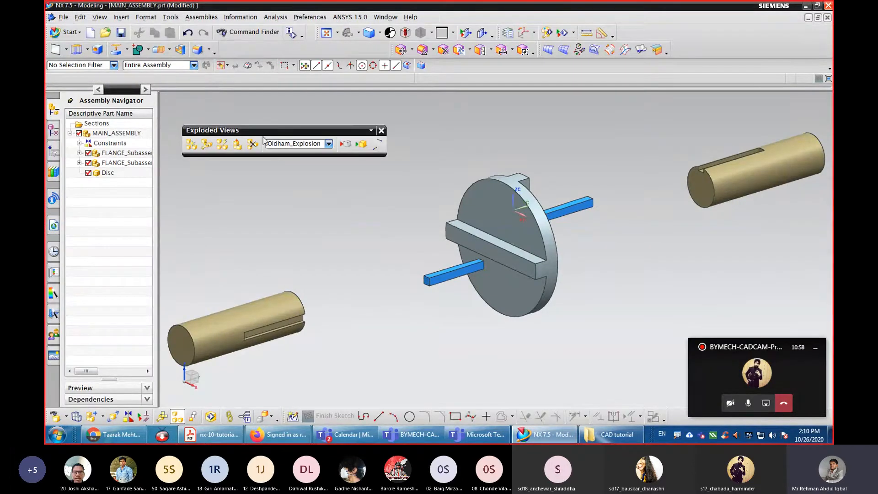
{"action": "left_click", "coordinate": [293, 144]}
{"action": "left_click", "coordinate": [285, 168]}
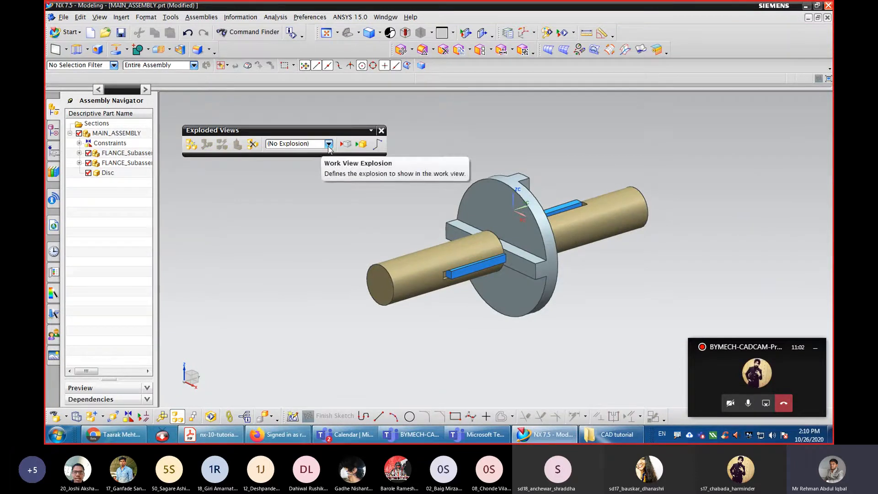
{"action": "left_click", "coordinate": [381, 130]}
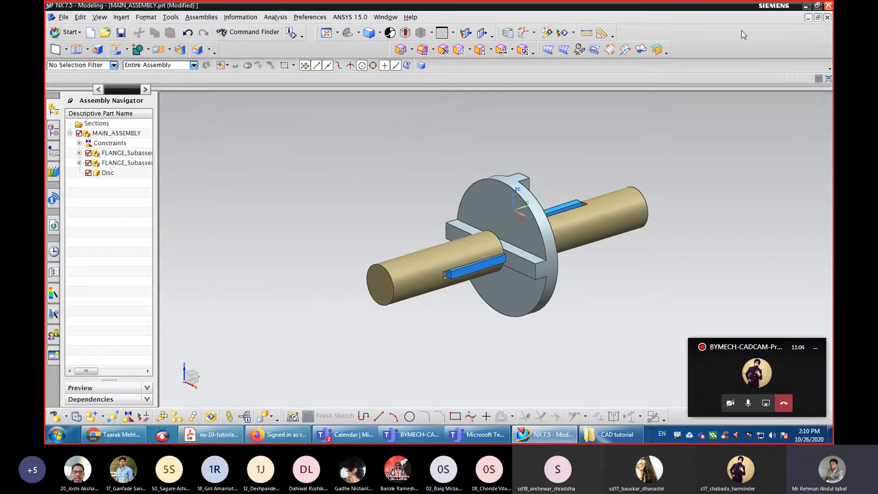
Close the main assembly without saving, and reopen MAIN_ASSEMBLY.prt from the PRACTICAL folder.
{"action": "left_click", "coordinate": [828, 17]}
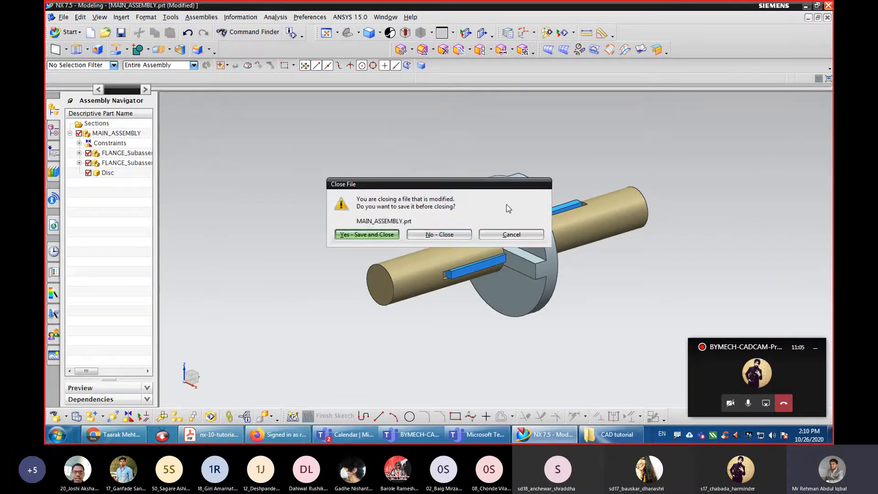
{"action": "left_click", "coordinate": [435, 234]}
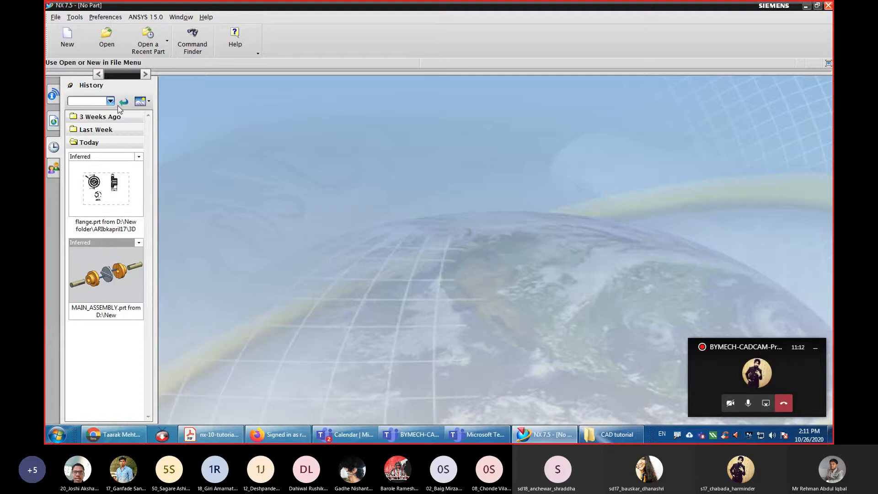
{"action": "left_click", "coordinate": [108, 41]}
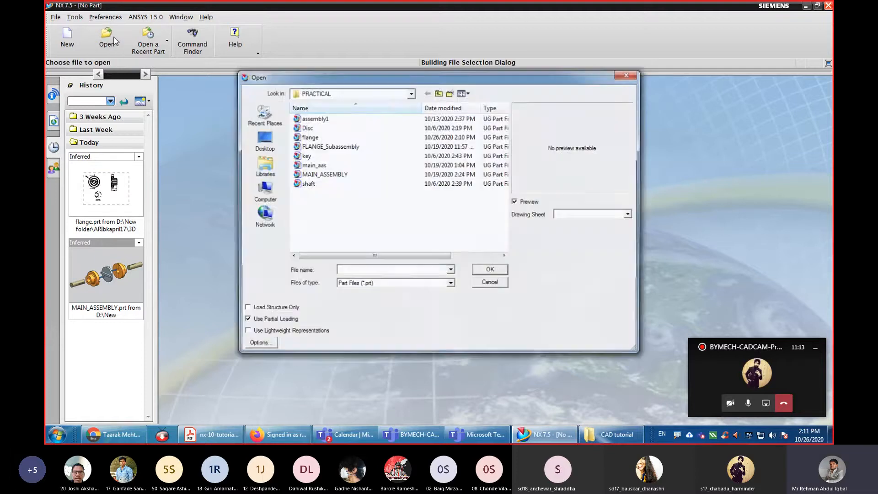
{"action": "left_click", "coordinate": [342, 174]}
{"action": "left_click", "coordinate": [491, 271]}
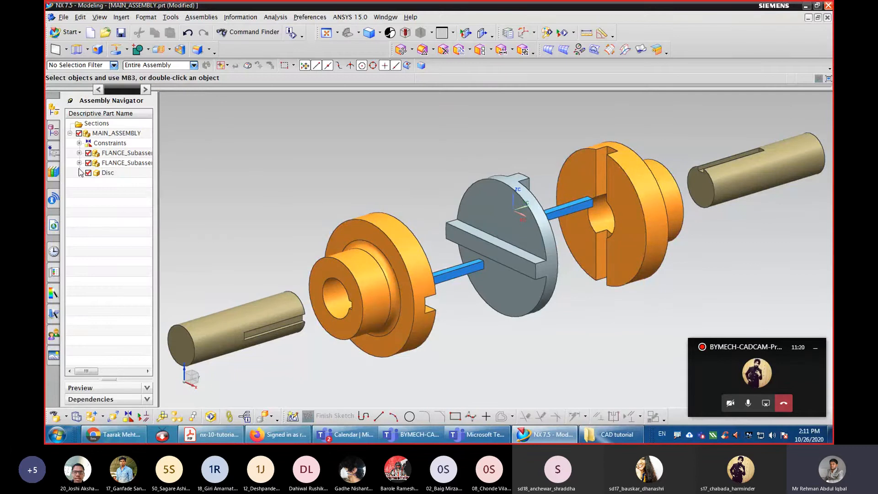
{"action": "left_click", "coordinate": [67, 36]}
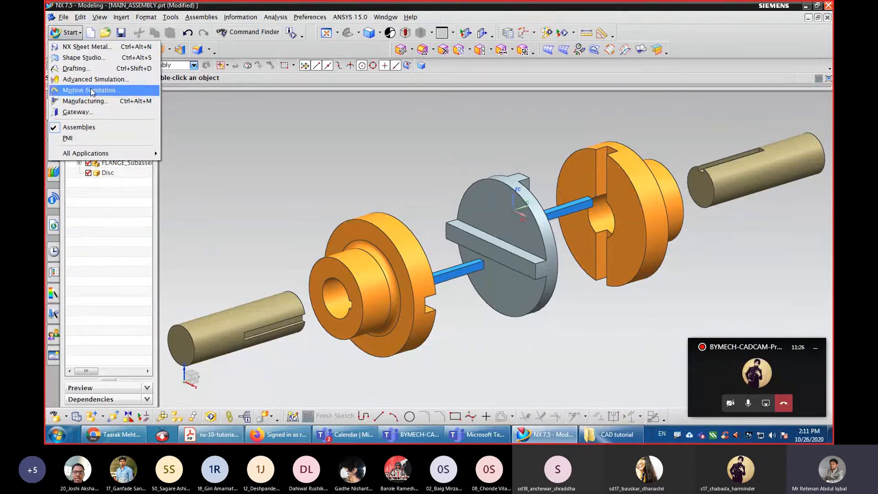
{"action": "left_click", "coordinate": [76, 69]}
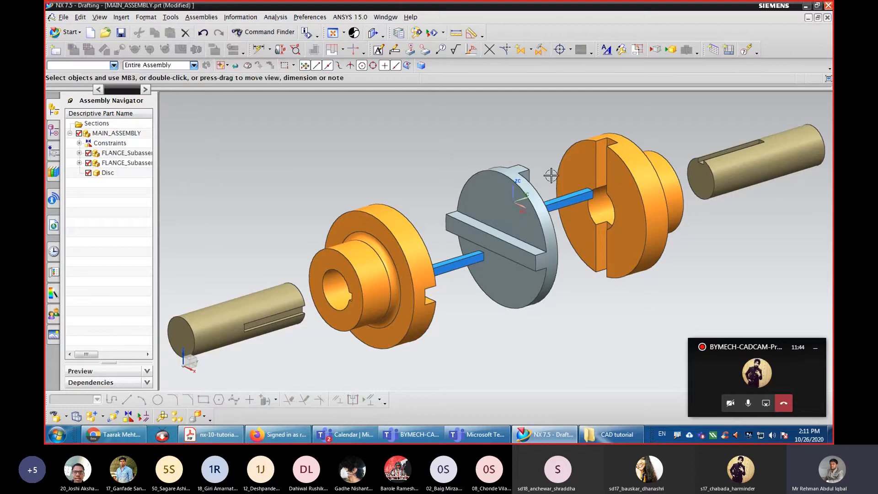
{"action": "left_click", "coordinate": [823, 19]}
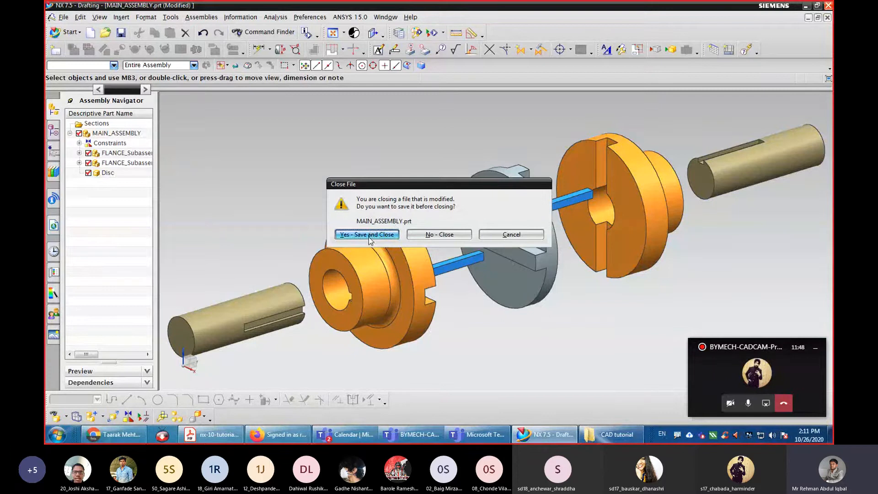
{"action": "left_click", "coordinate": [431, 237]}
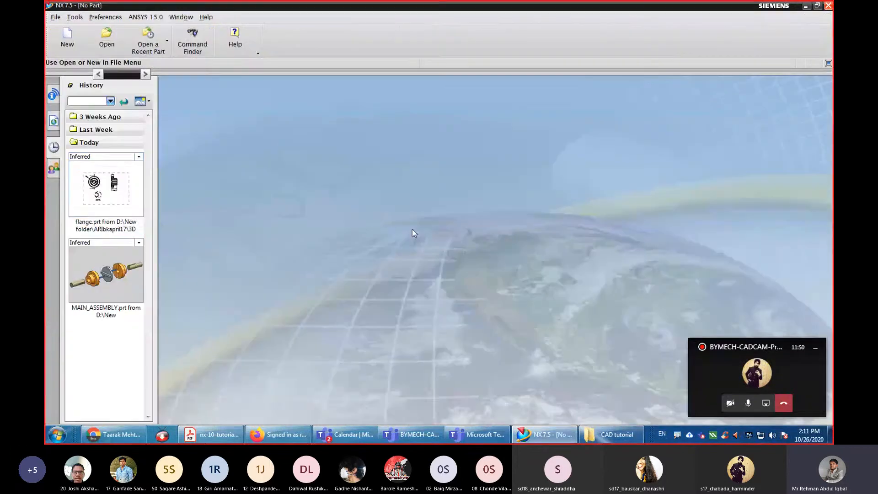
{"action": "left_click", "coordinate": [105, 42]}
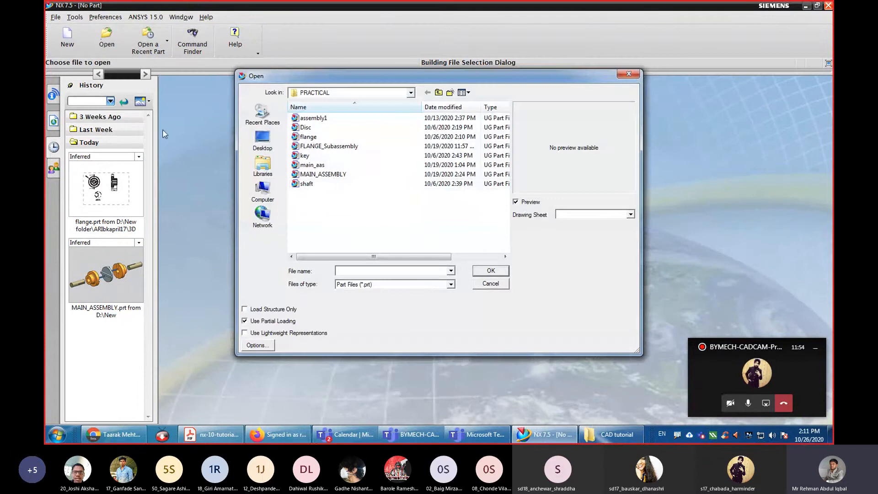
{"action": "left_click", "coordinate": [425, 175]}
{"action": "double_click", "coordinate": [425, 174]}
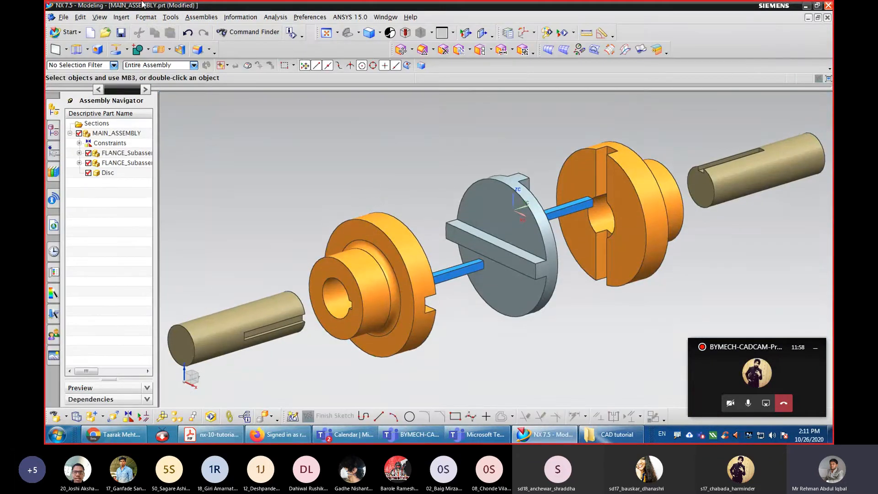
Switch the assembly to Drafting and create an A3 - 297 x 420 sheet in millimeters at 1:1 scale.
{"action": "left_click", "coordinate": [79, 33]}
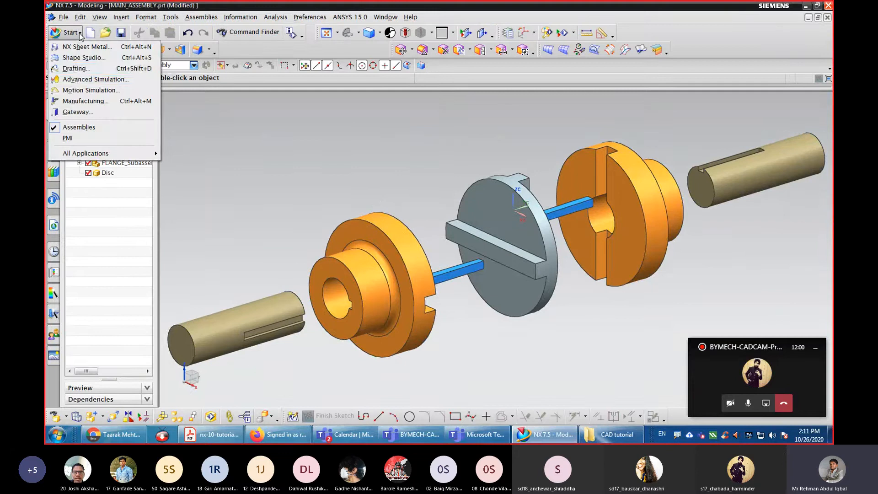
{"action": "left_click", "coordinate": [76, 68]}
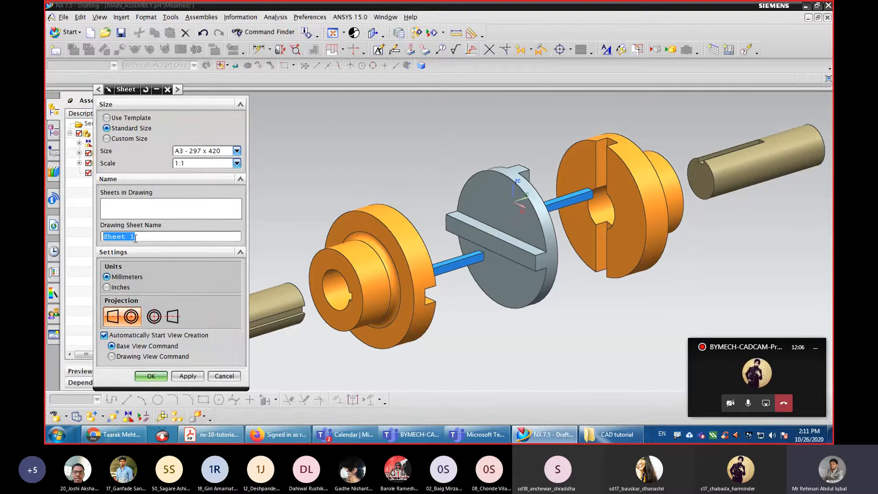
{"action": "left_click", "coordinate": [144, 377]}
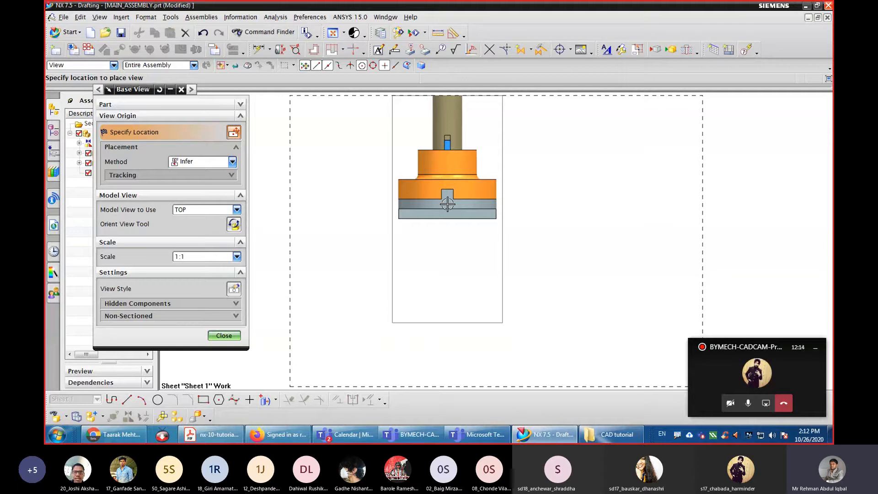
Place a TFR-ISO base view of the assembly at 1:1 in the upper left of the sheet, without projected views.
{"action": "left_click", "coordinate": [237, 210]}
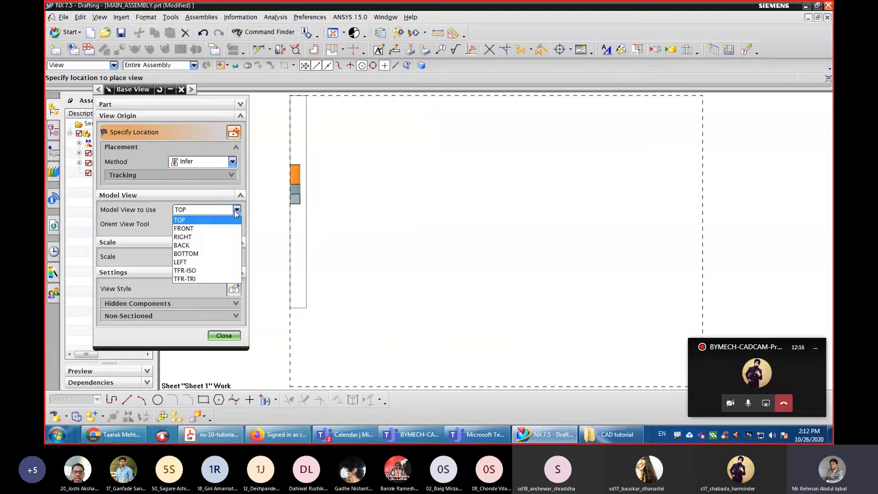
{"action": "left_click", "coordinate": [200, 279]}
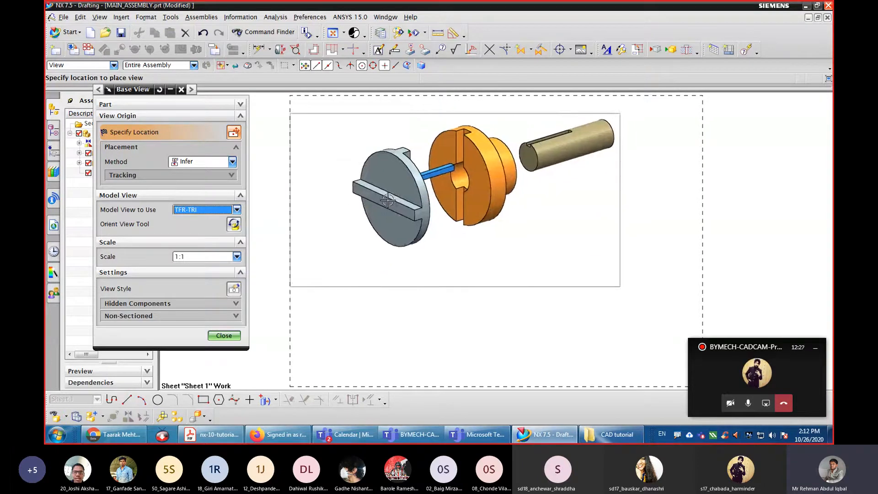
{"action": "left_click", "coordinate": [237, 209]}
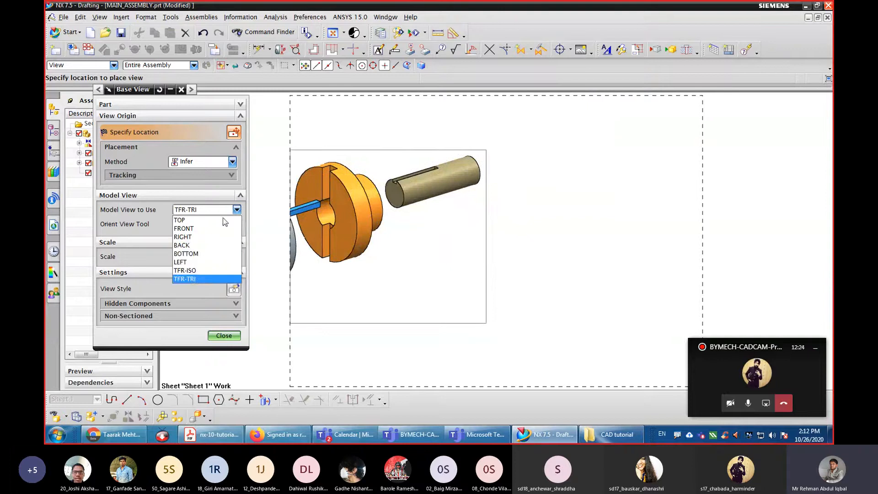
{"action": "left_click", "coordinate": [202, 271]}
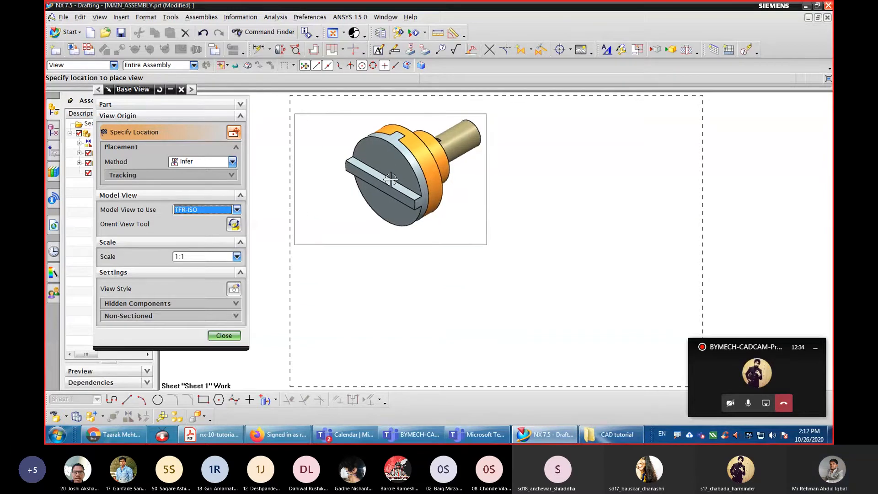
{"action": "left_click", "coordinate": [390, 180]}
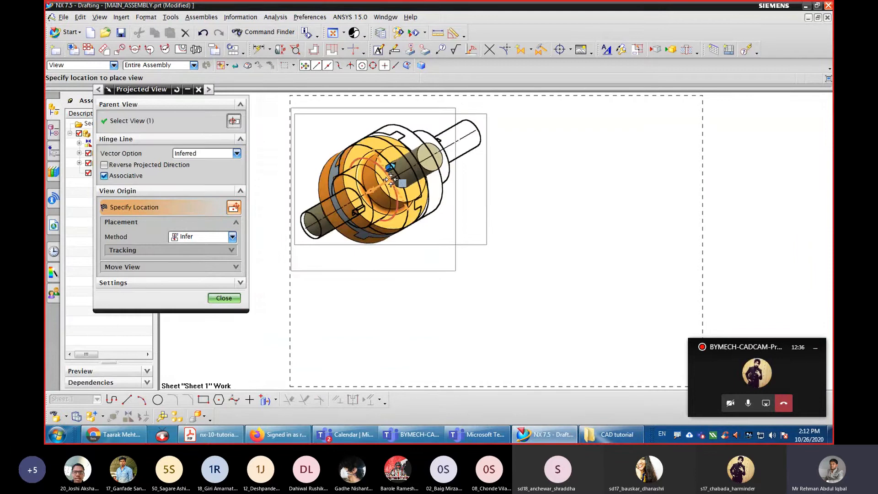
{"action": "left_click", "coordinate": [224, 298]}
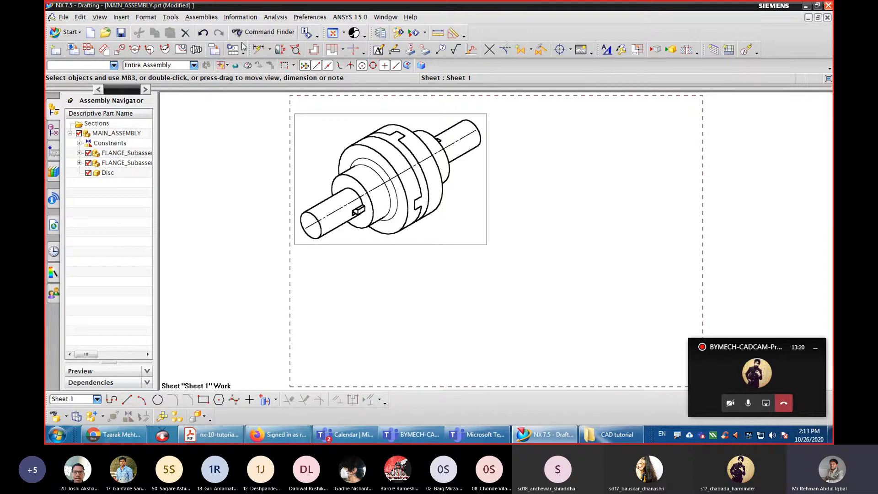
Insert a parts list in the upper right of the sheet, beside the isometric view.
{"action": "left_click", "coordinate": [122, 17]}
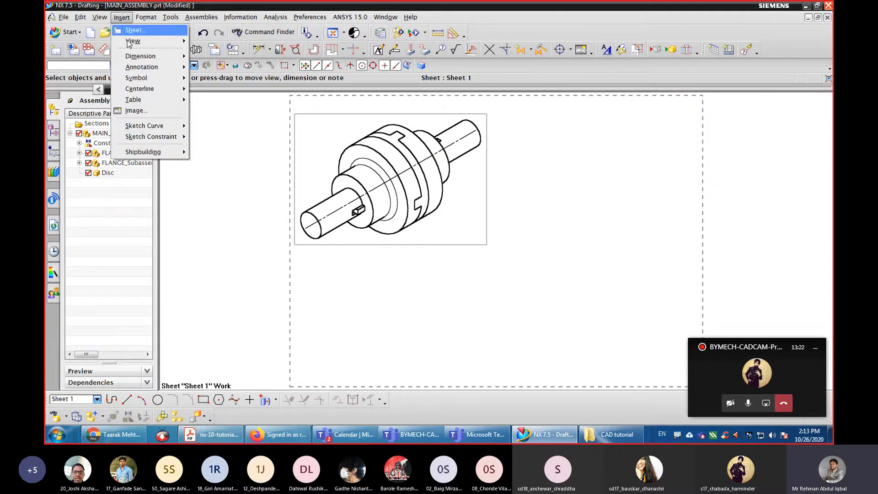
{"action": "mouse_move", "coordinate": [137, 99]}
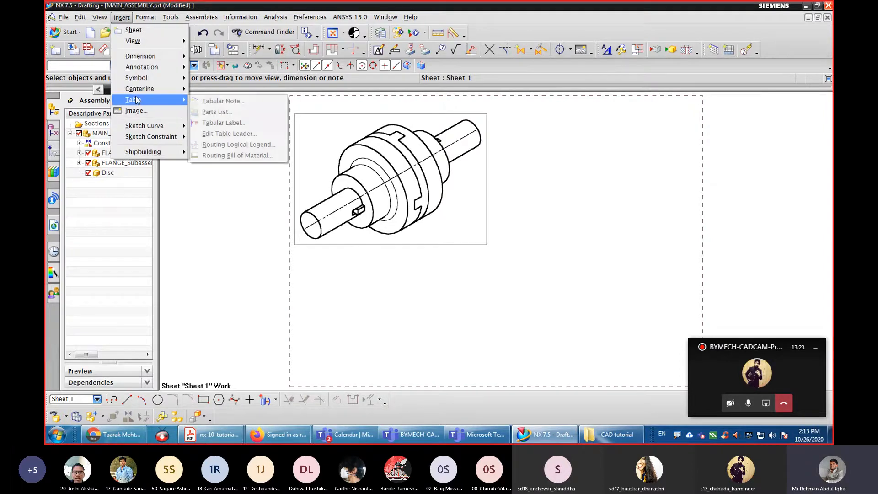
{"action": "left_click", "coordinate": [224, 112]}
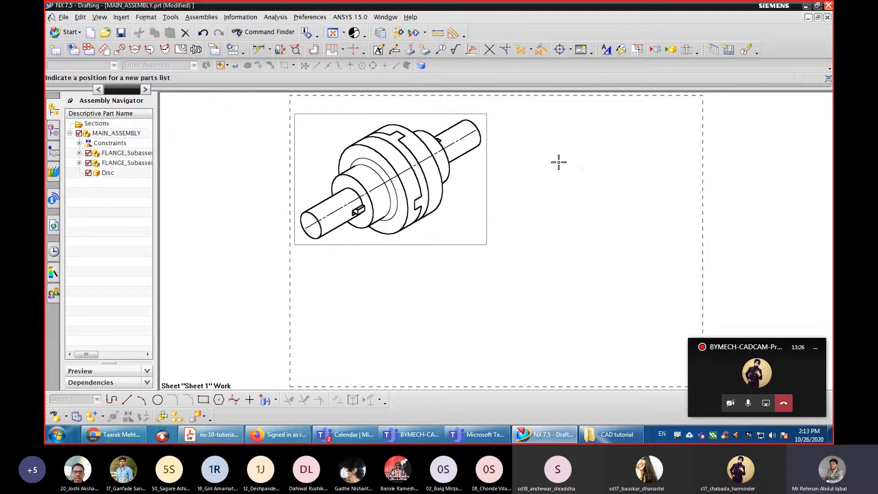
{"action": "left_click", "coordinate": [556, 130]}
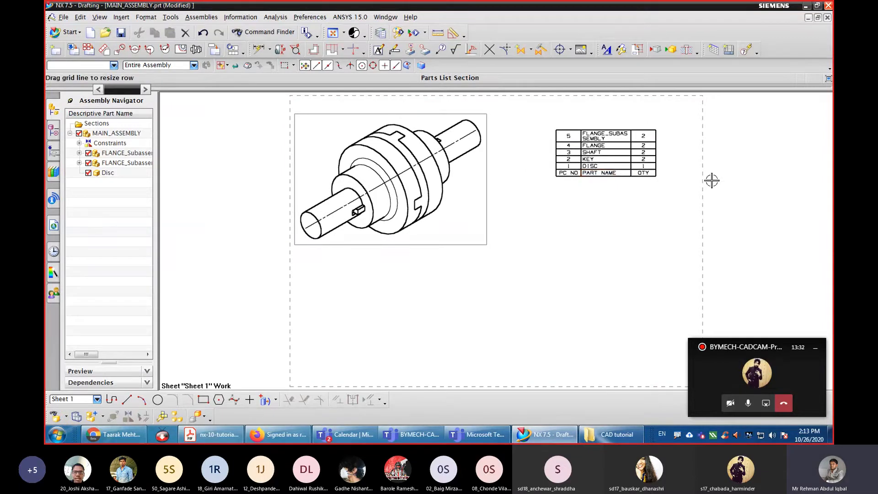
{"action": "scroll", "coordinate": [661, 131], "scroll_direction": "up", "scroll_amount": 5}
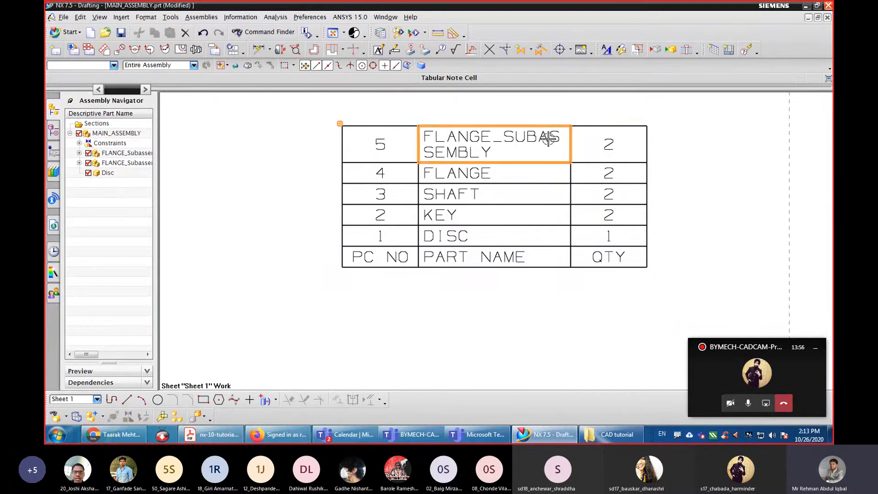
{"action": "scroll", "coordinate": [348, 208], "scroll_direction": "down", "scroll_amount": 5}
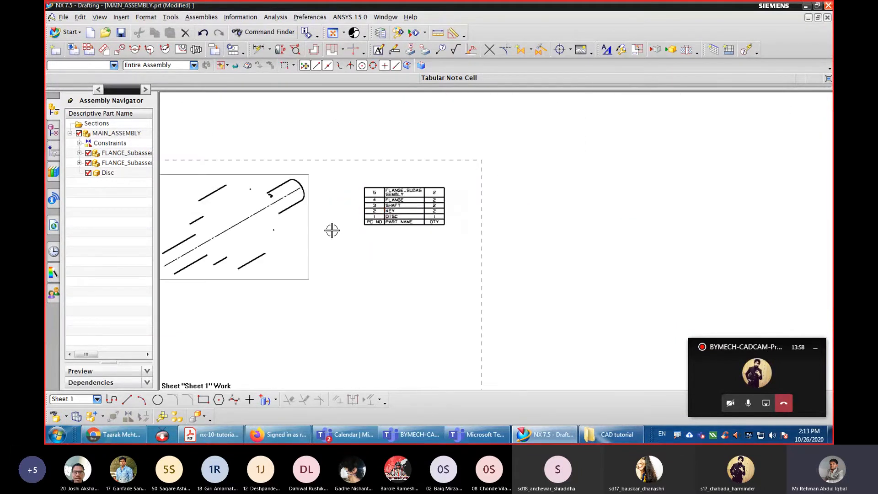
{"action": "left_click", "coordinate": [333, 33]}
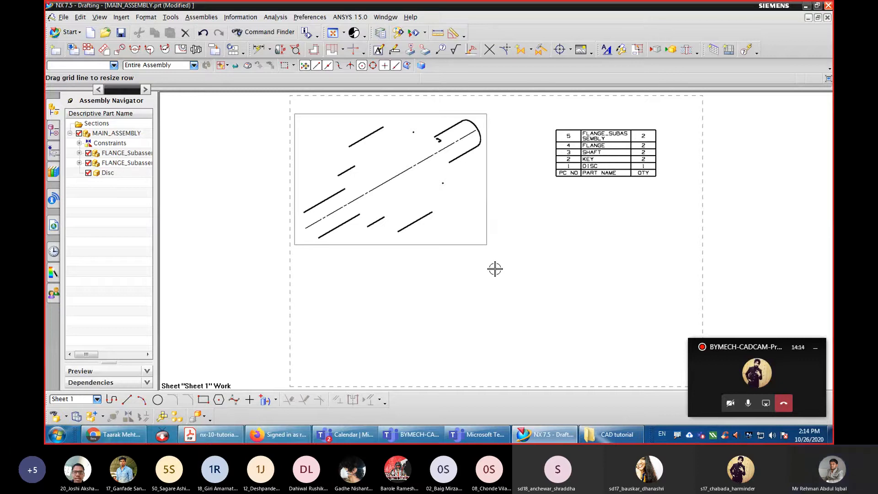
{"action": "left_click", "coordinate": [332, 36]}
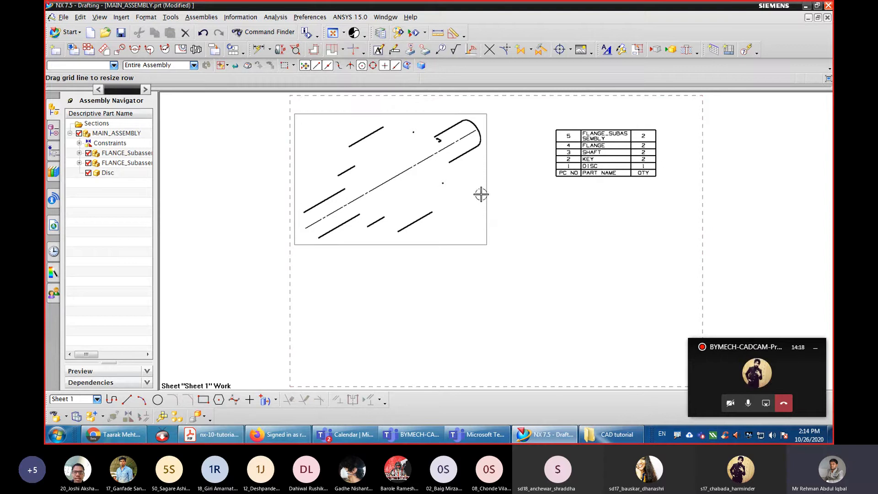
{"action": "scroll", "coordinate": [540, 247], "scroll_direction": "up", "scroll_amount": 2}
{"action": "scroll", "coordinate": [541, 247], "scroll_direction": "down", "scroll_amount": 2}
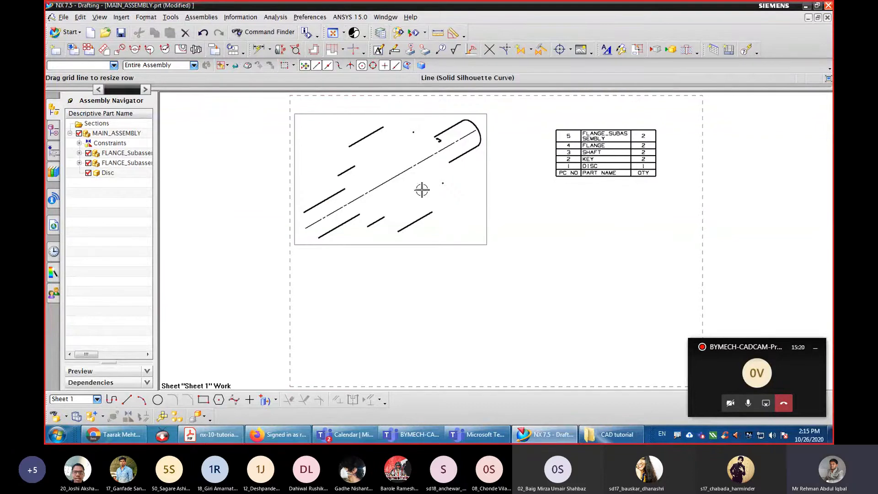
Add auto balloons from the parts list to the isometric assembly view.
{"action": "left_click", "coordinate": [745, 51]}
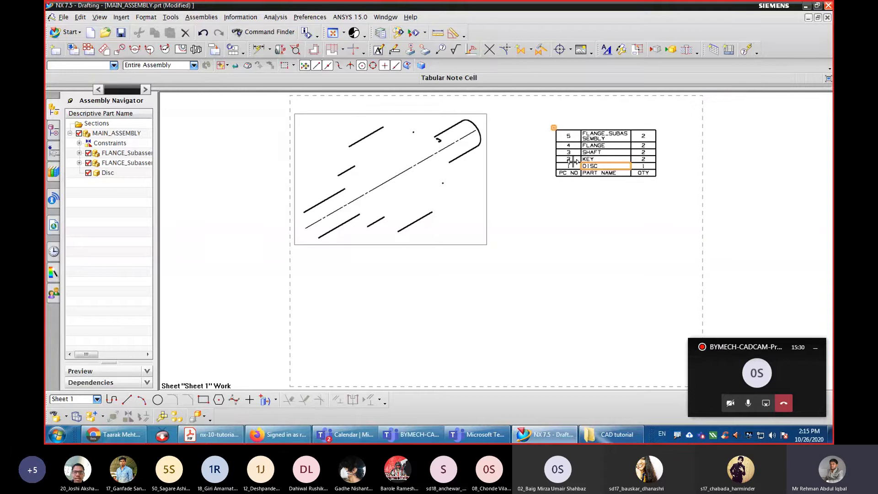
{"action": "left_click", "coordinate": [746, 51]}
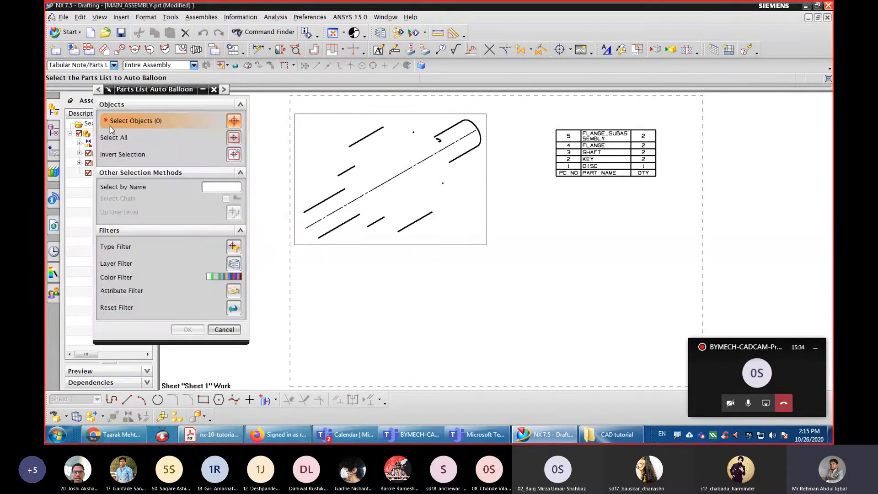
{"action": "left_click", "coordinate": [621, 158]}
{"action": "left_click", "coordinate": [187, 329]}
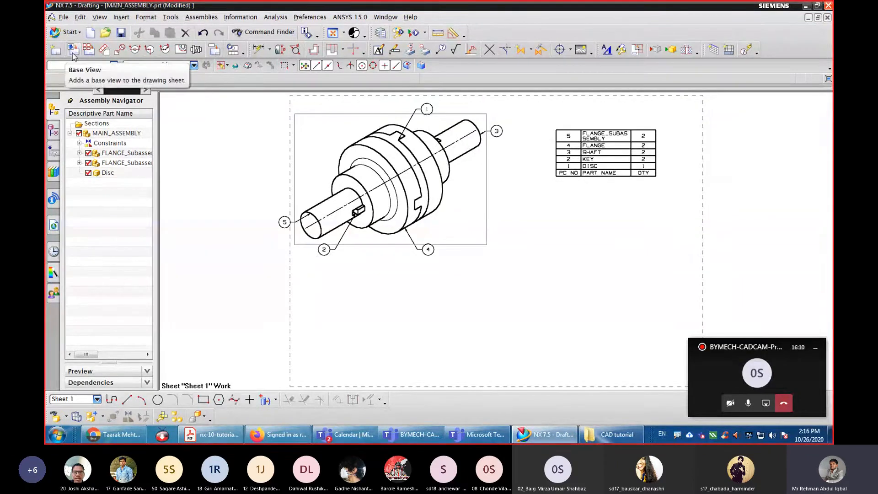
Place a TOP base view of the assembly at 1:1 below the parts list, beside the isometric view, without projected views.
{"action": "left_click", "coordinate": [122, 17]}
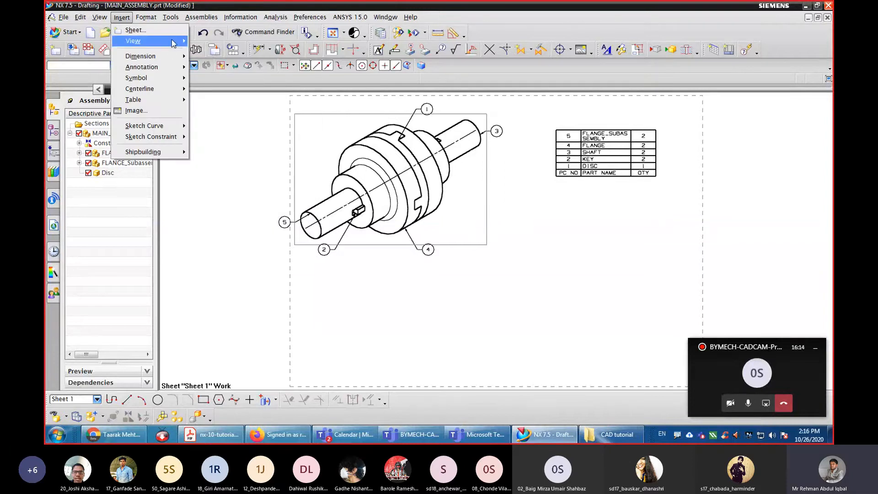
{"action": "mouse_move", "coordinate": [176, 42]}
{"action": "left_click", "coordinate": [208, 43]}
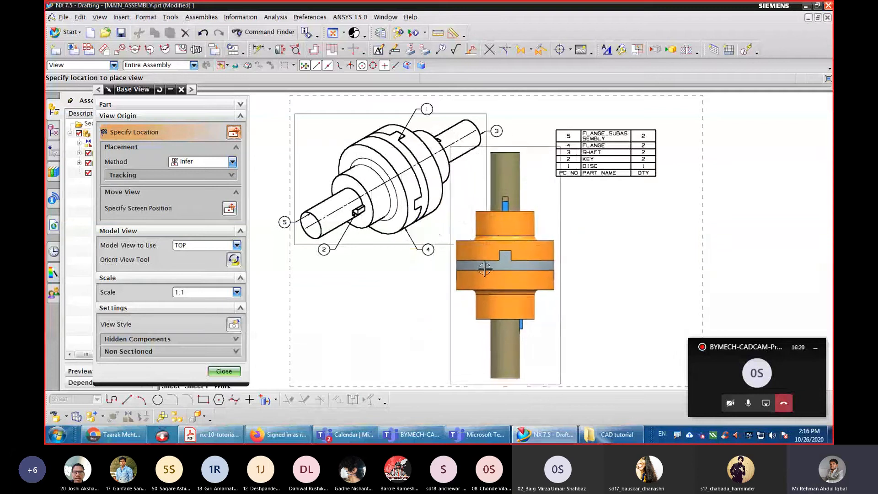
{"action": "left_click", "coordinate": [233, 162]}
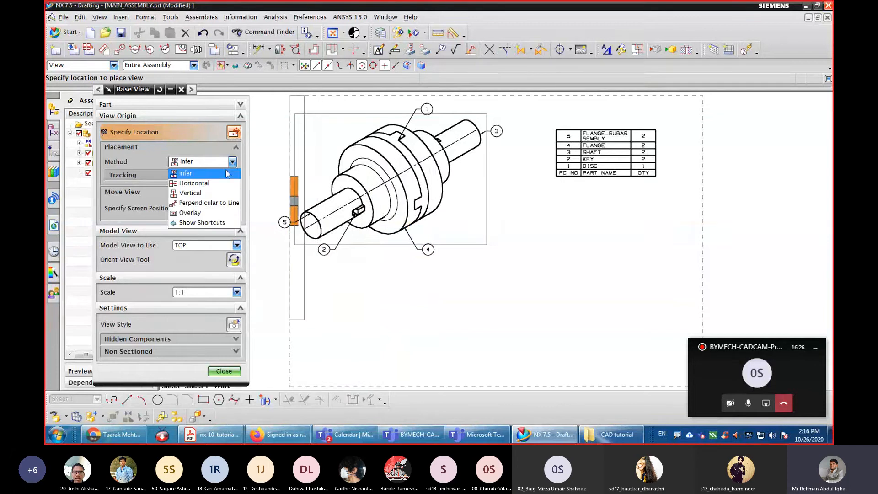
{"action": "left_click", "coordinate": [206, 194]}
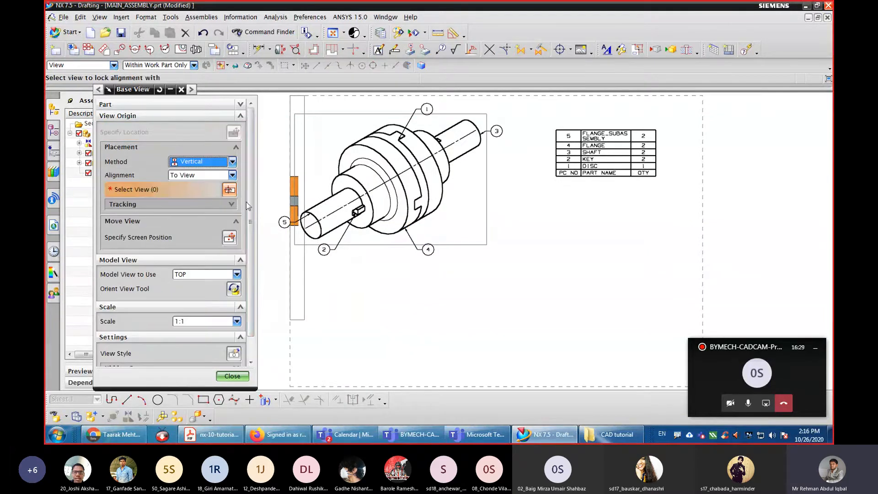
{"action": "left_click", "coordinate": [232, 175]}
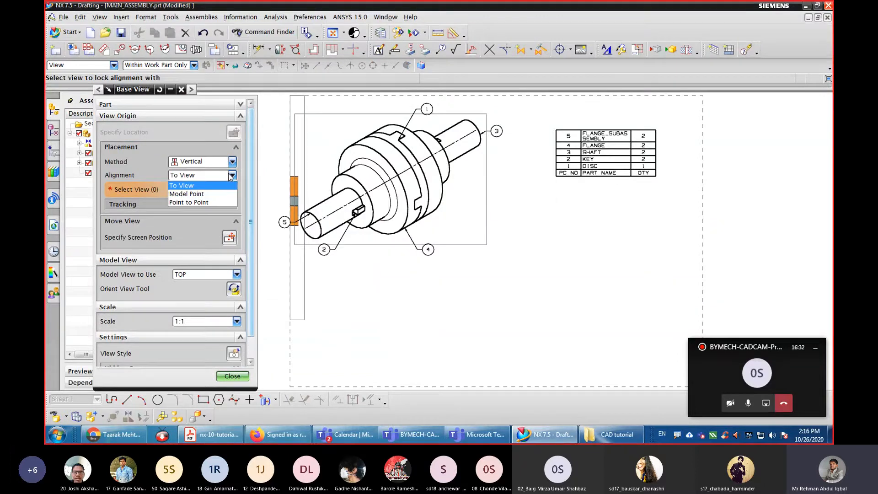
{"action": "left_click", "coordinate": [139, 177]}
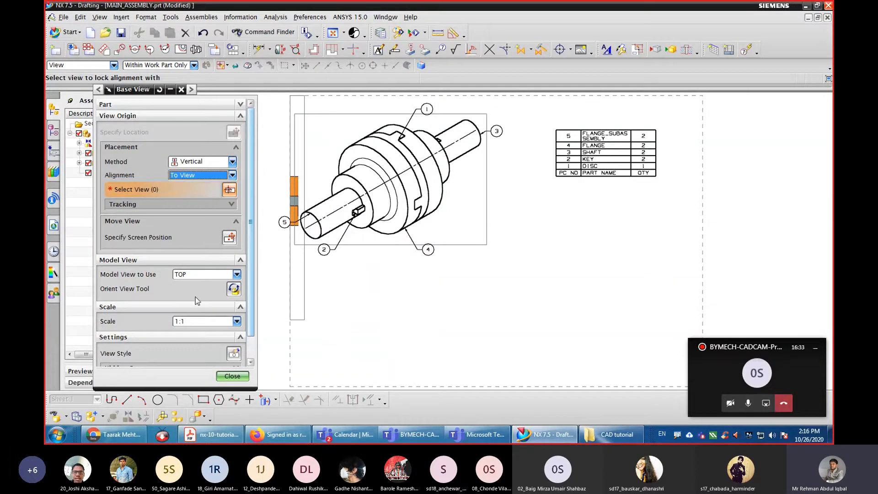
{"action": "left_click", "coordinate": [159, 90]}
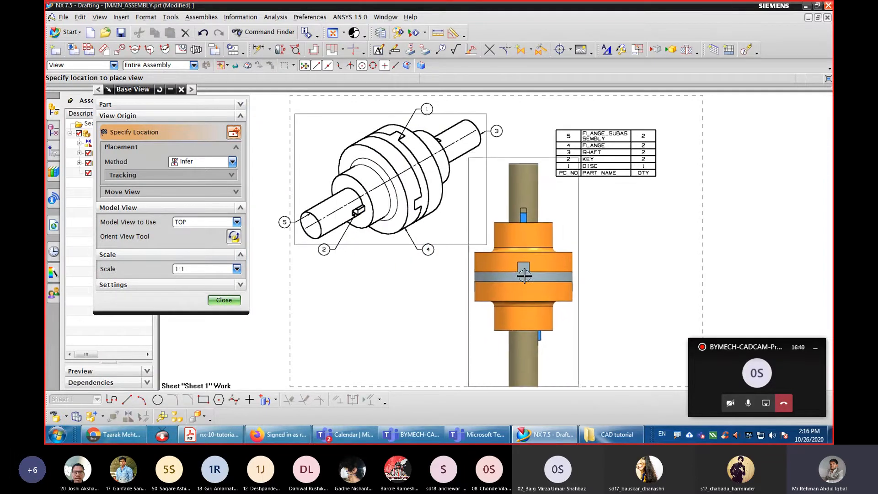
{"action": "left_click", "coordinate": [528, 265]}
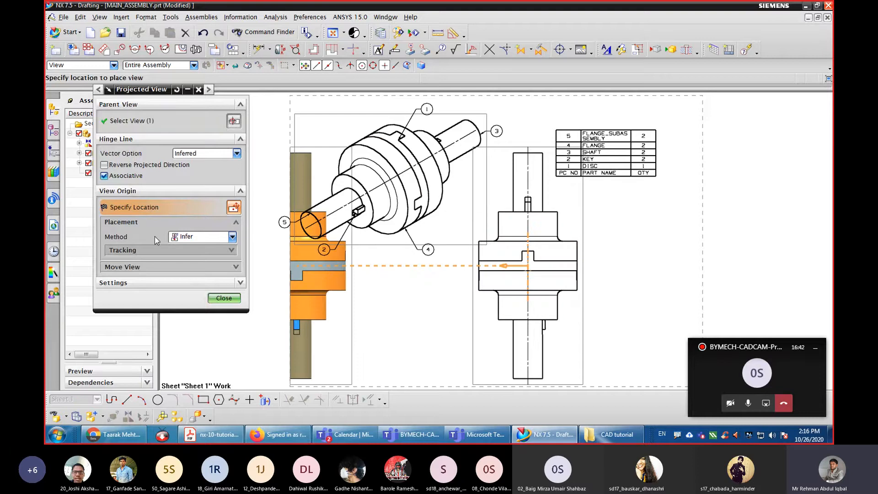
{"action": "left_click", "coordinate": [223, 298]}
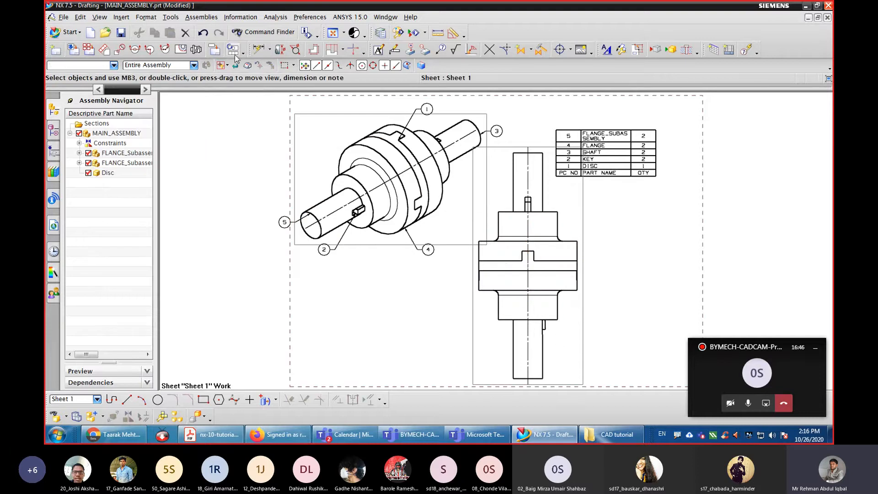
Add an inferred diameter dimension to the lower shaft end in the top view, placed to the left of the shaft.
{"action": "left_click", "coordinate": [258, 50]}
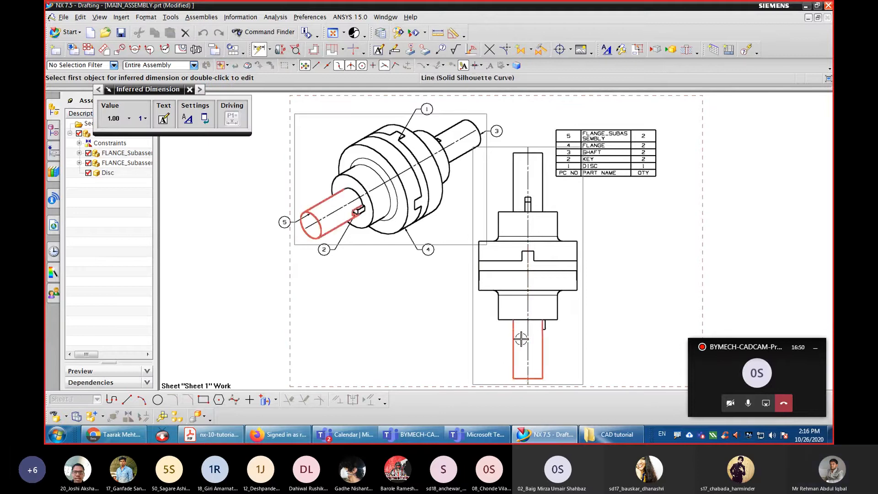
{"action": "left_click", "coordinate": [534, 378]}
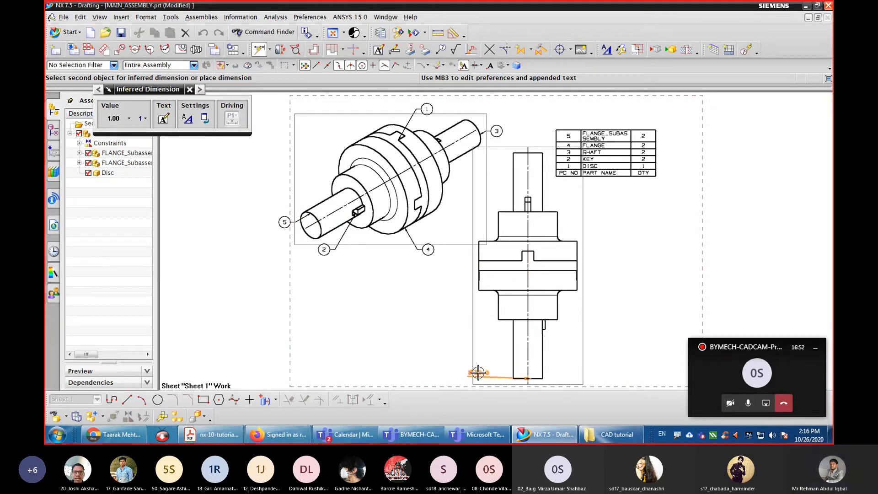
{"action": "left_click", "coordinate": [472, 371]}
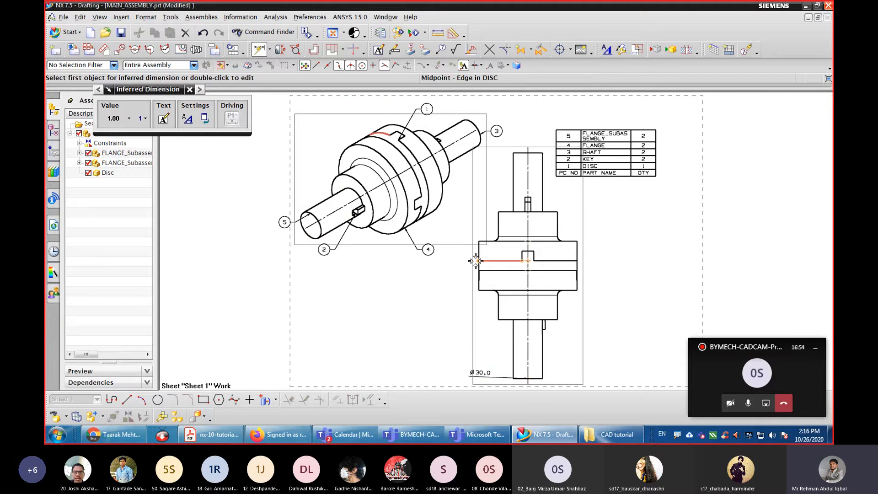
{"action": "left_click", "coordinate": [499, 221]}
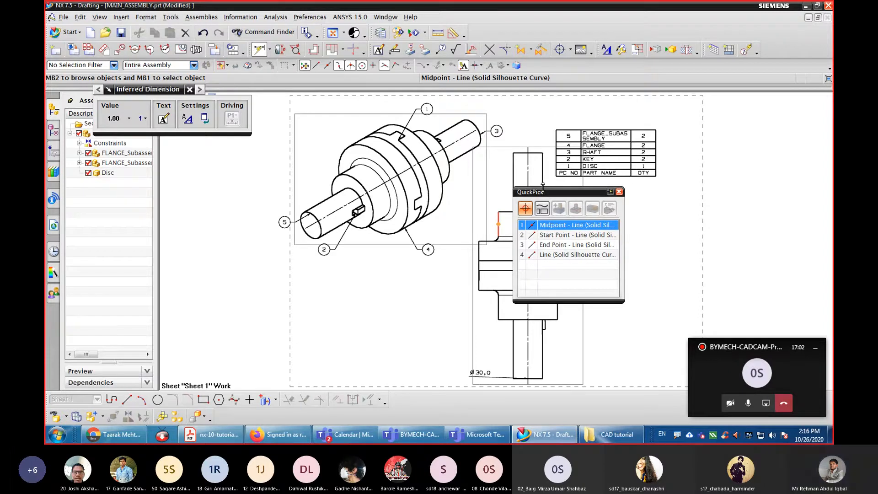
{"action": "left_click", "coordinate": [619, 191]}
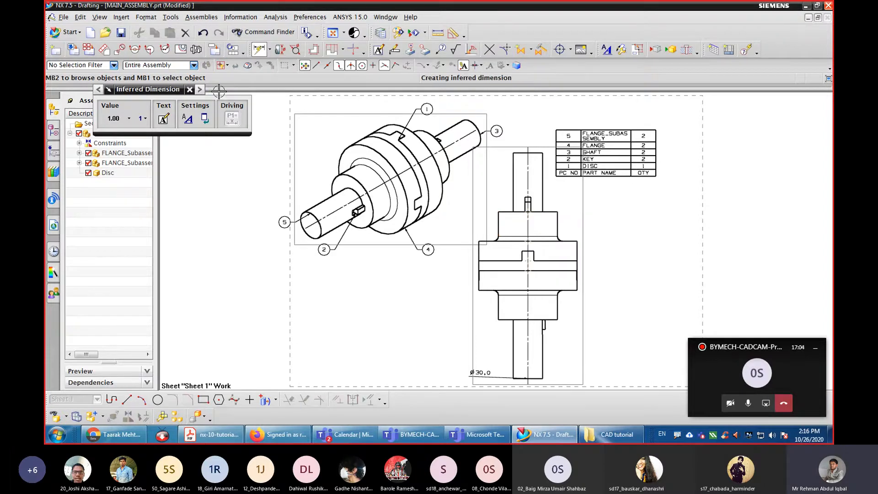
{"action": "left_click", "coordinate": [190, 89]}
Add an inferred dimension for the upper flange hub's length in the top view, placed to the right of the view.
{"action": "left_click", "coordinate": [270, 49]}
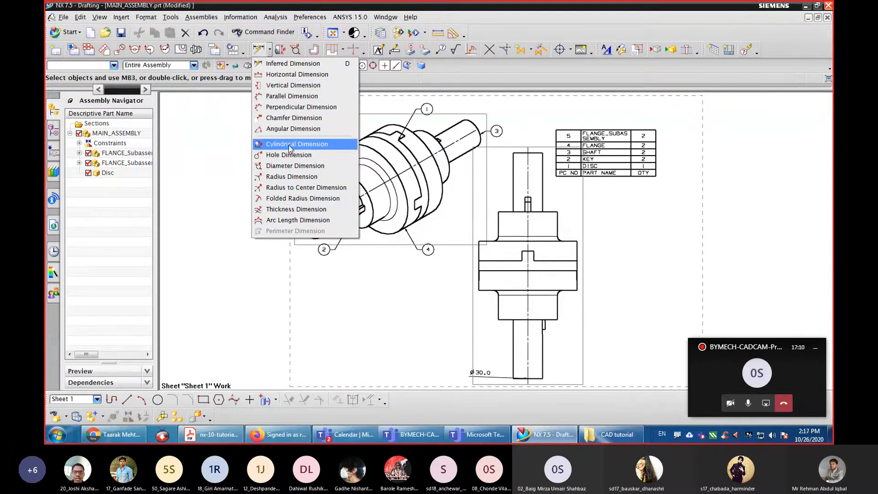
{"action": "left_click", "coordinate": [293, 63]}
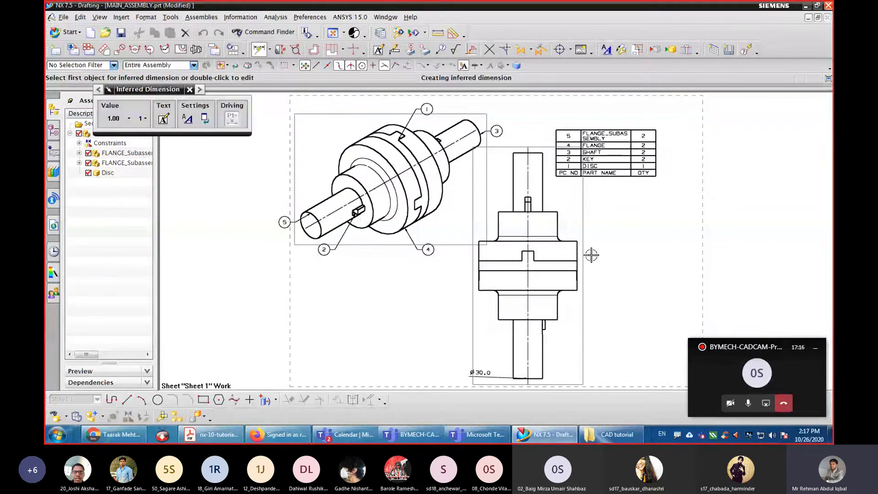
{"action": "left_click", "coordinate": [499, 225]}
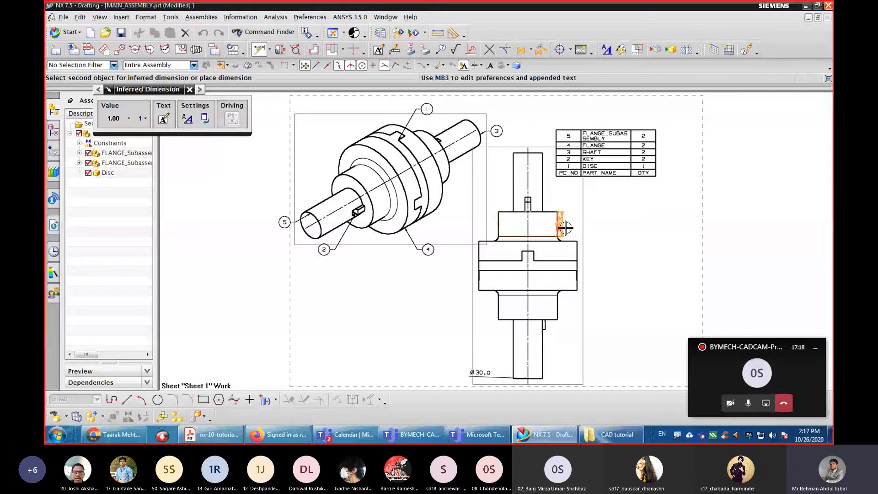
{"action": "left_click", "coordinate": [558, 229]}
{"action": "left_click", "coordinate": [610, 235]}
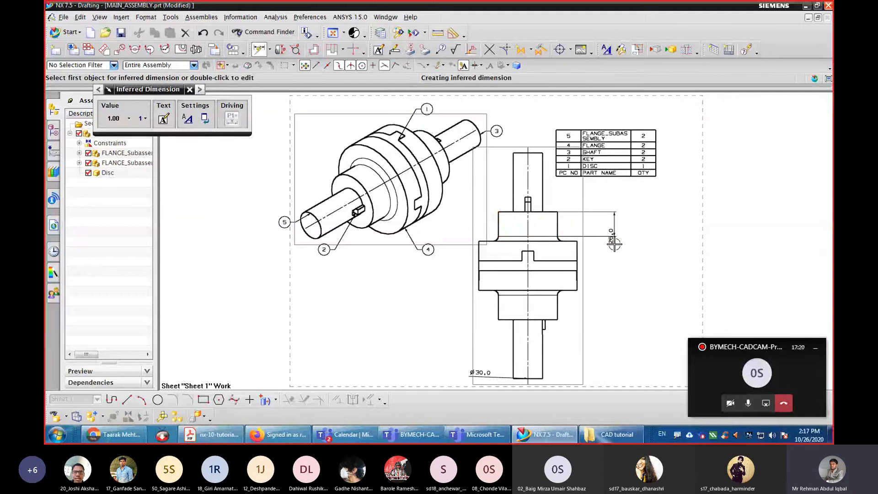
{"action": "scroll", "coordinate": [620, 269], "scroll_direction": "up", "scroll_amount": 3}
{"action": "scroll", "coordinate": [620, 269], "scroll_direction": "down", "scroll_amount": 6}
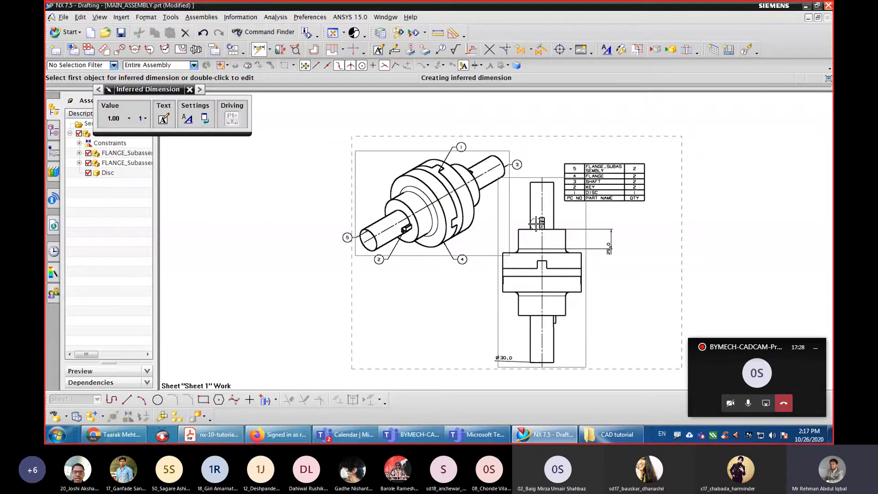
{"action": "left_click", "coordinate": [189, 89]}
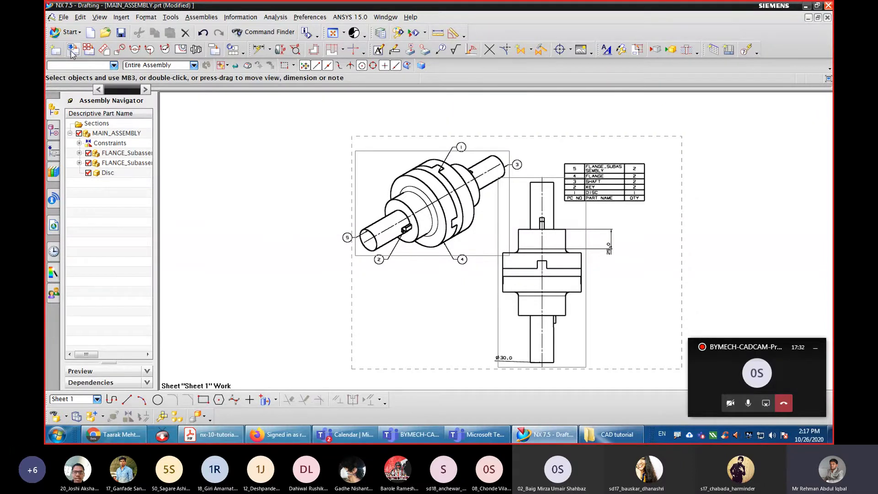
Place a FRONT base view of the assembly at 1:1 below the isometric view, without projected views, and fit the sheet on screen.
{"action": "left_click", "coordinate": [72, 49]}
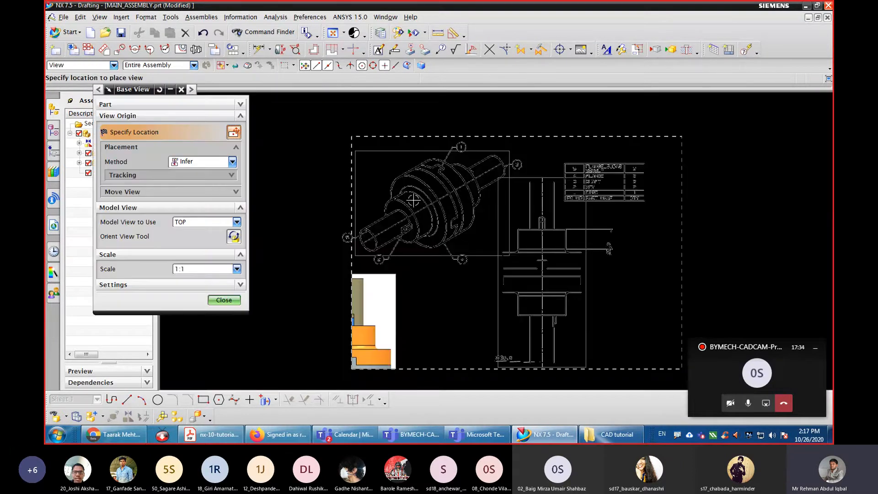
{"action": "left_click", "coordinate": [237, 222]}
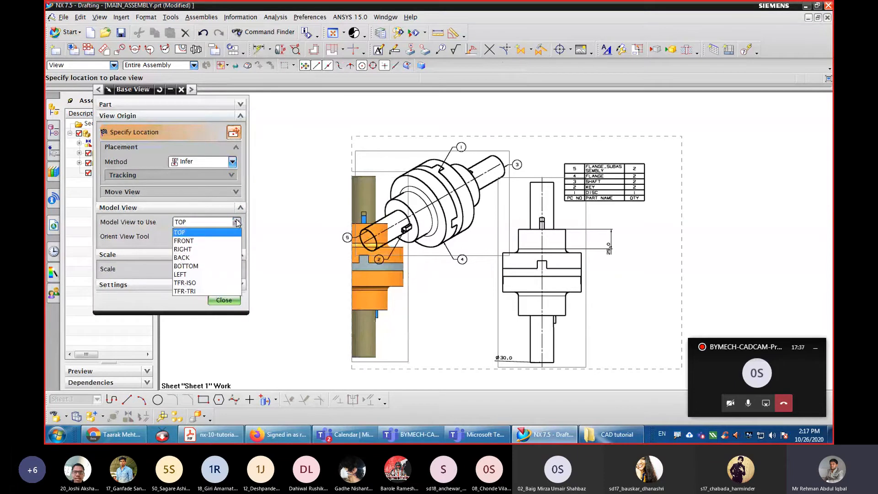
{"action": "left_click", "coordinate": [214, 241]}
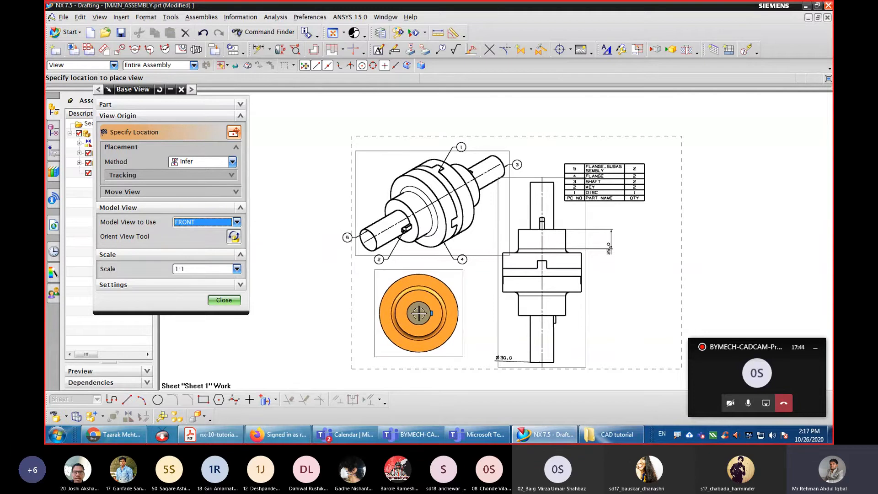
{"action": "left_click", "coordinate": [419, 313]}
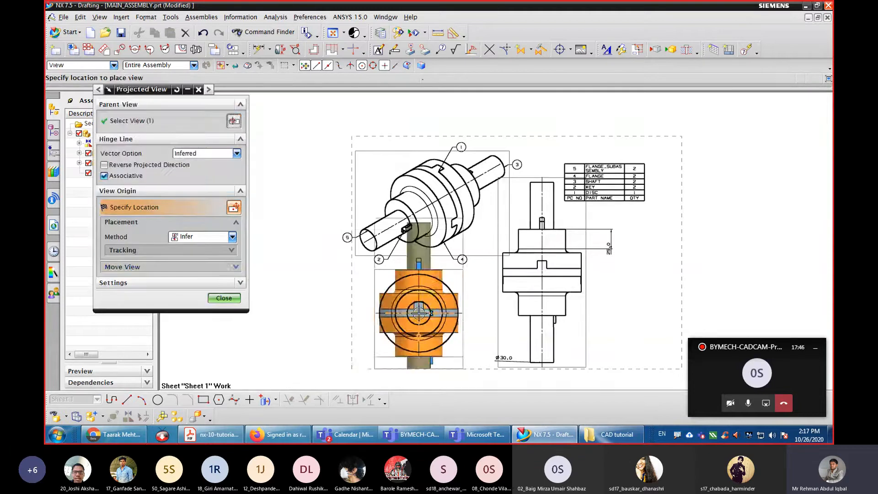
{"action": "left_click", "coordinate": [224, 295]}
{"action": "scroll", "coordinate": [421, 333], "scroll_direction": "up", "scroll_amount": 8}
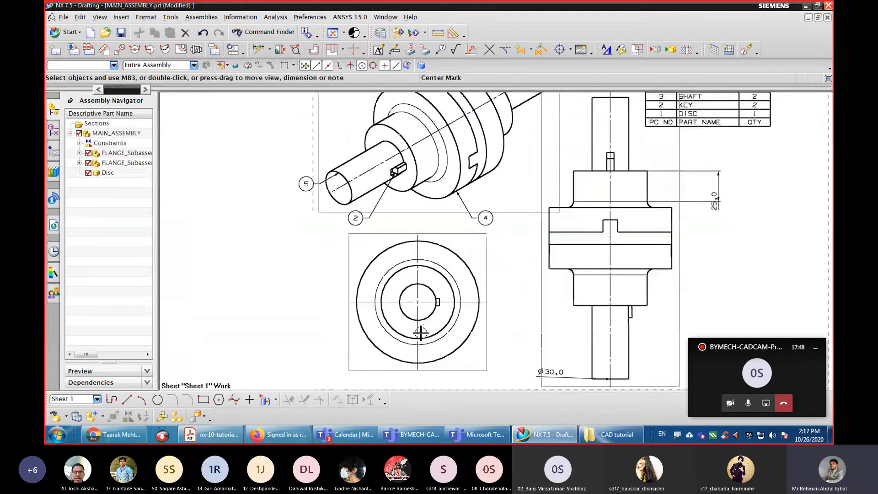
{"action": "scroll", "coordinate": [421, 333], "scroll_direction": "down", "scroll_amount": 8}
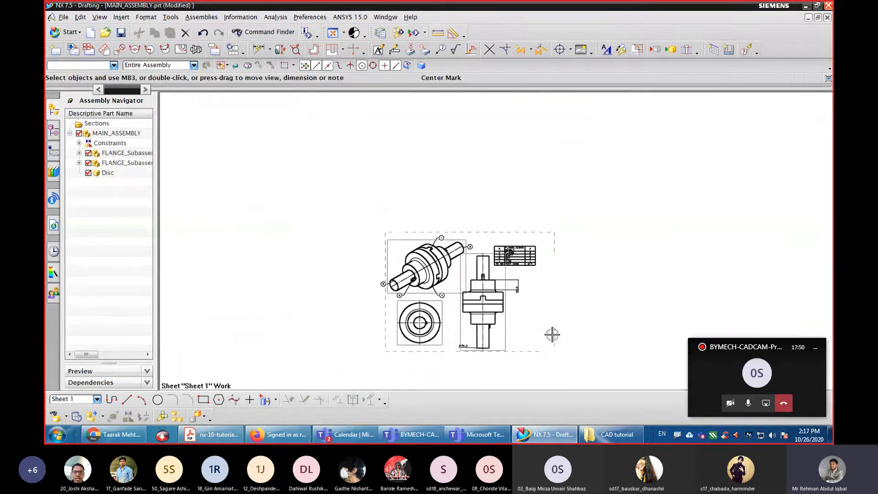
{"action": "scroll", "coordinate": [581, 308], "scroll_direction": "up", "scroll_amount": 3}
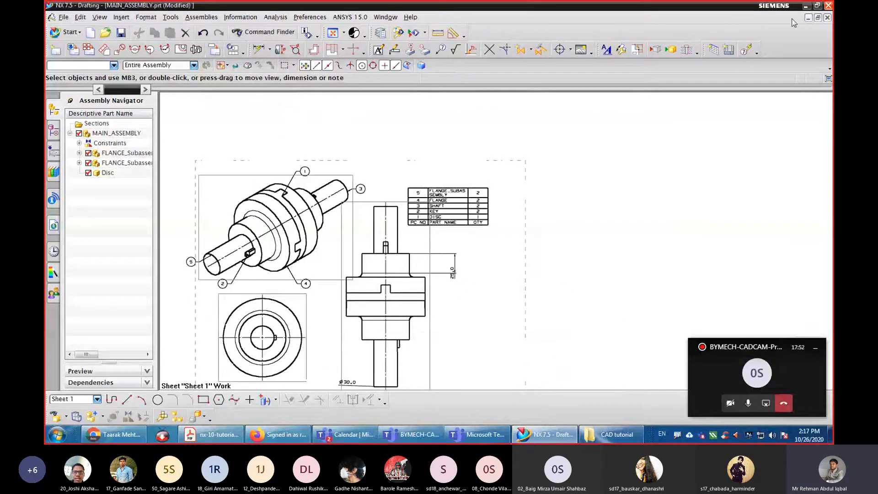
{"action": "left_click", "coordinate": [333, 32]}
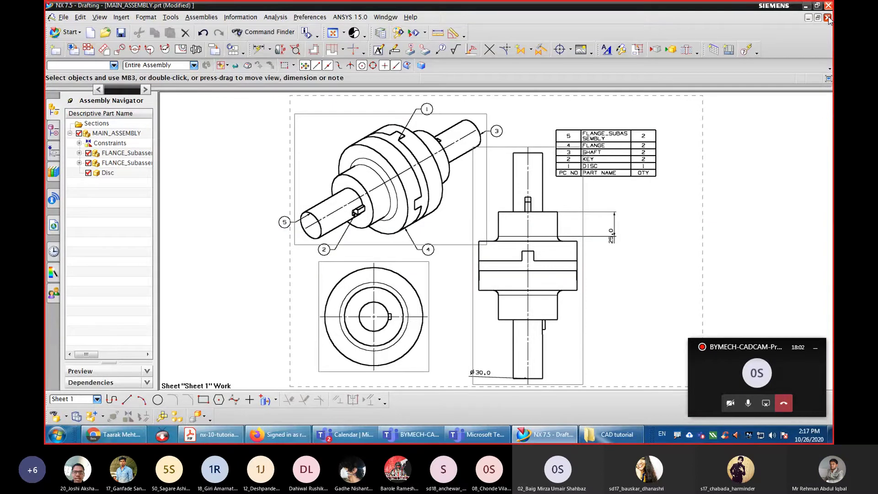
Switch to Acrobat Reader and look through NX9.0 Manual.pdf for the impeller modelling exercise, including the pictures of the finished blades.
{"action": "left_click", "coordinate": [212, 435]}
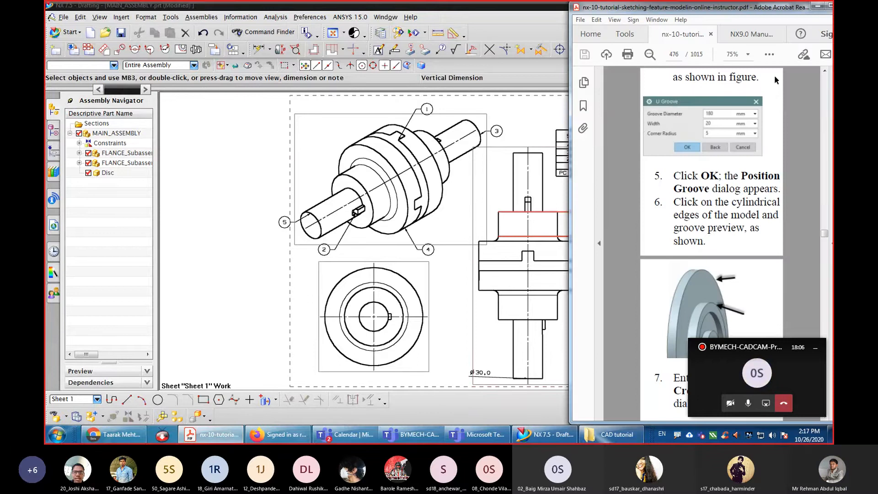
{"action": "left_click", "coordinate": [750, 36]}
{"action": "scroll", "coordinate": [725, 193], "scroll_direction": "up", "scroll_amount": 5}
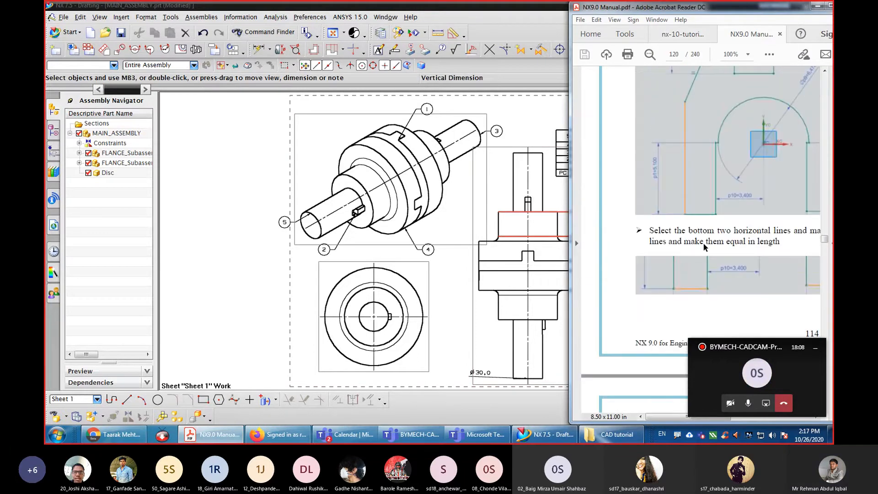
{"action": "scroll", "coordinate": [705, 247], "scroll_direction": "up", "scroll_amount": 5}
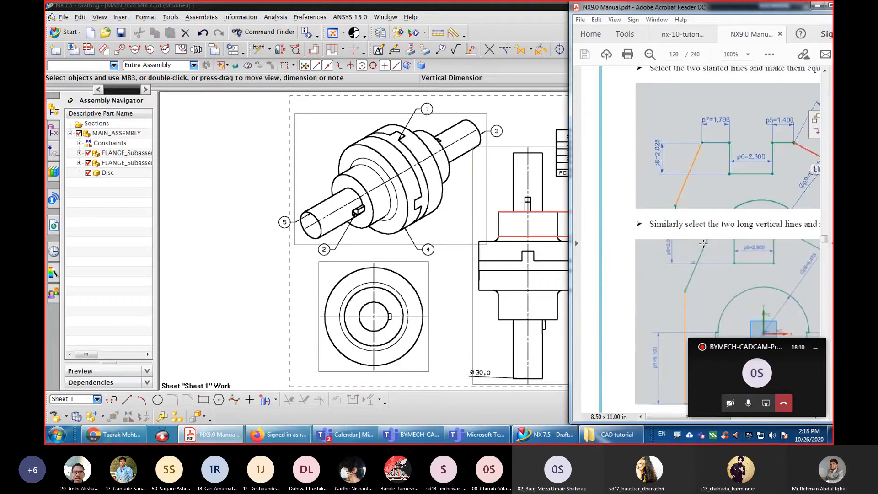
{"action": "scroll", "coordinate": [703, 243], "scroll_direction": "up", "scroll_amount": 20}
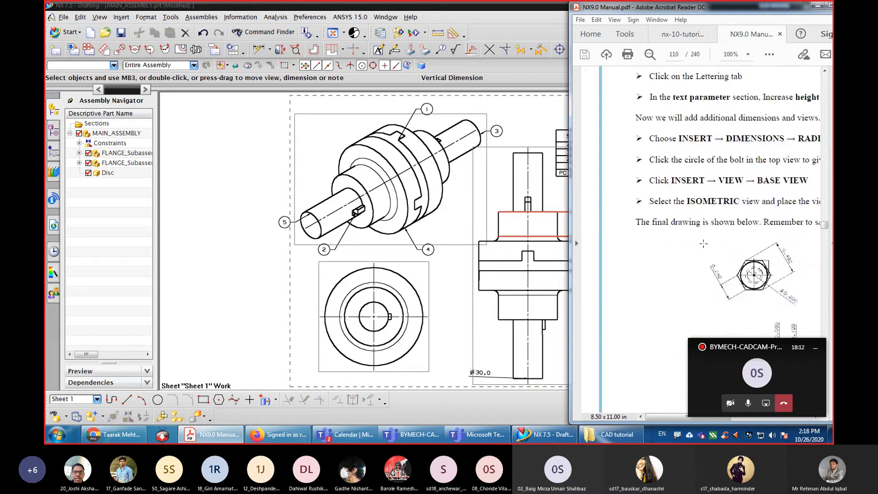
{"action": "scroll", "coordinate": [704, 243], "scroll_direction": "up", "scroll_amount": 20}
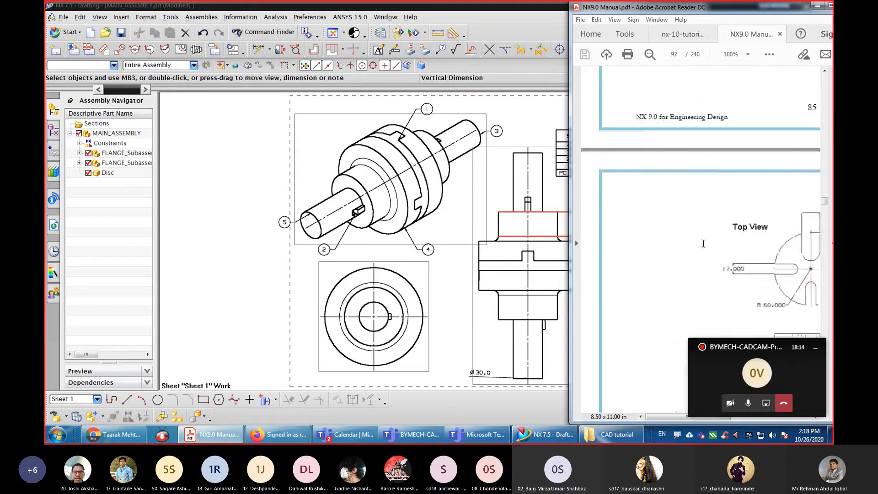
{"action": "scroll", "coordinate": [704, 243], "scroll_direction": "down", "scroll_amount": 20}
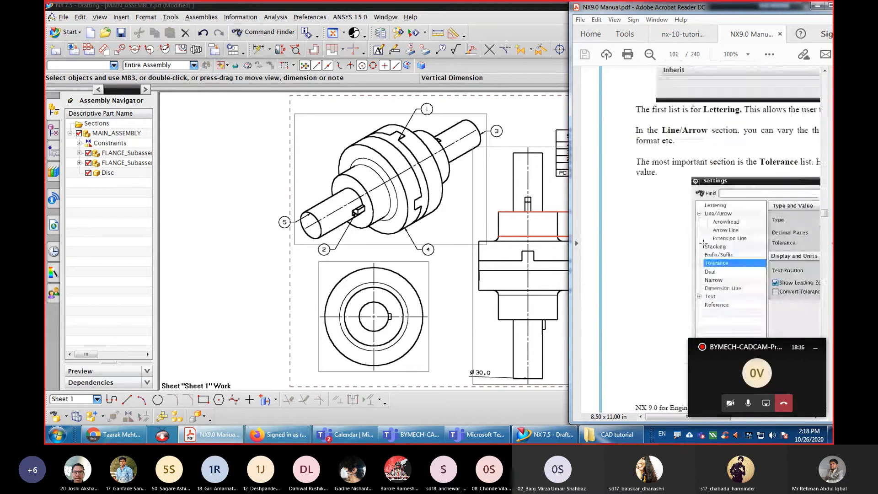
{"action": "scroll", "coordinate": [704, 243], "scroll_direction": "down", "scroll_amount": 20}
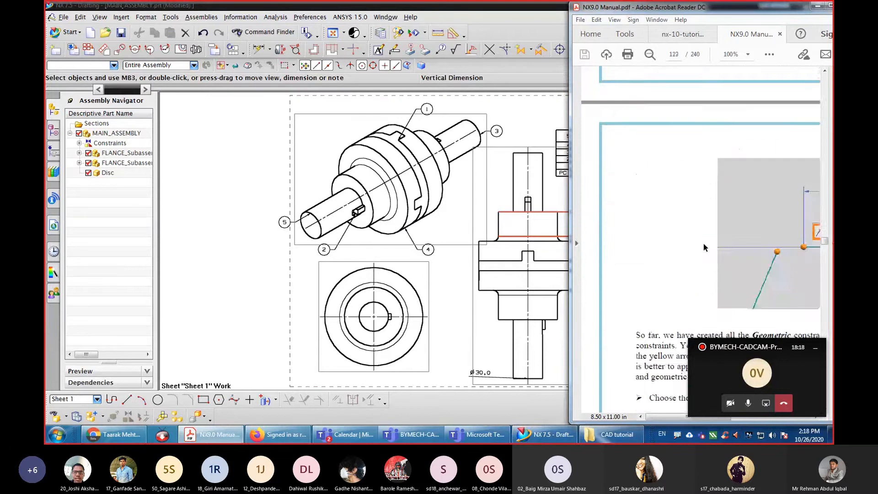
{"action": "scroll", "coordinate": [703, 247], "scroll_direction": "down", "scroll_amount": 12}
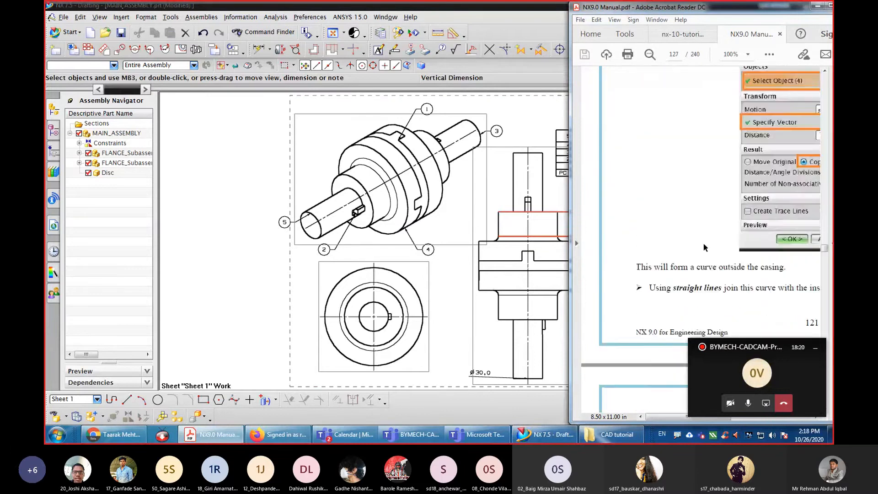
{"action": "scroll", "coordinate": [704, 247], "scroll_direction": "down", "scroll_amount": 12}
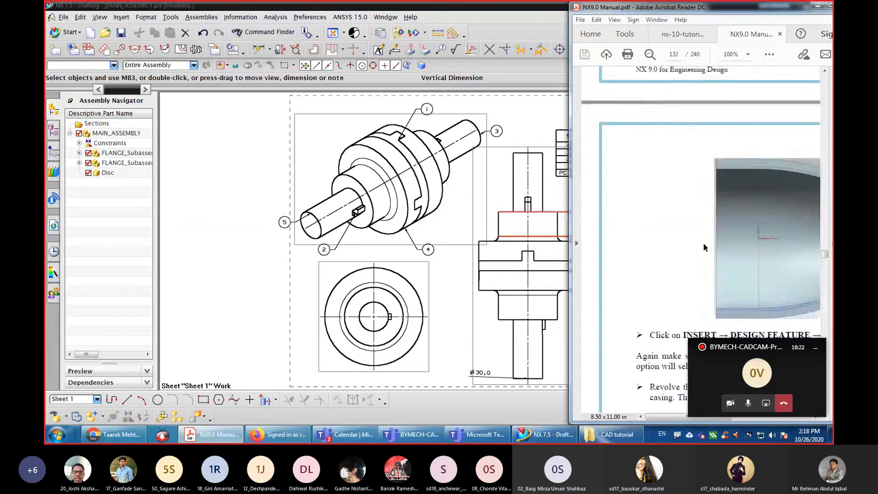
{"action": "scroll", "coordinate": [703, 247], "scroll_direction": "down", "scroll_amount": 5}
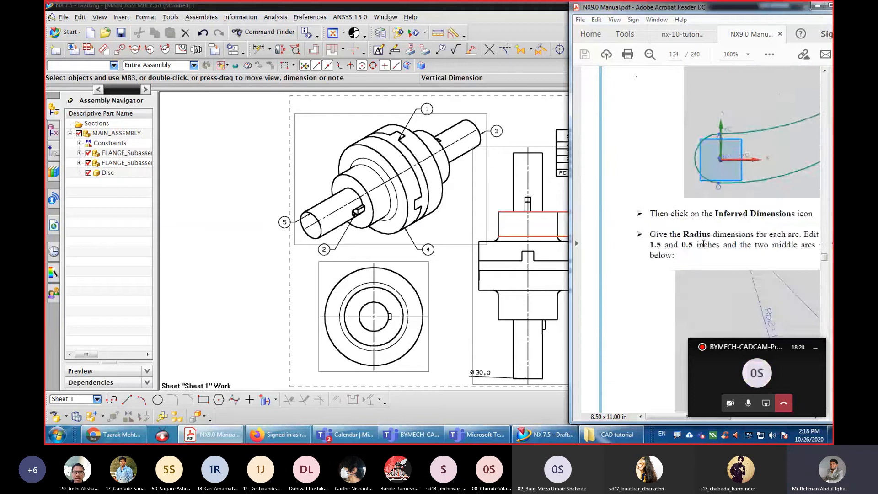
{"action": "scroll", "coordinate": [703, 244], "scroll_direction": "down", "scroll_amount": 5}
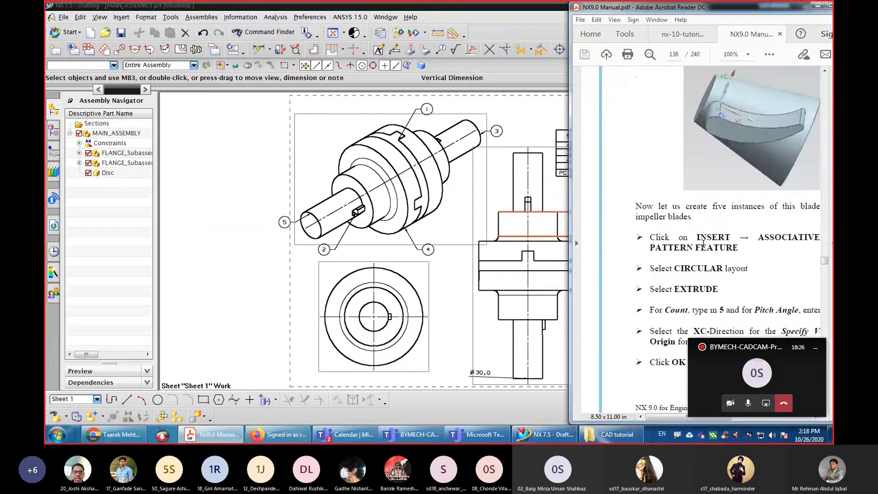
{"action": "scroll", "coordinate": [704, 244], "scroll_direction": "down", "scroll_amount": 4}
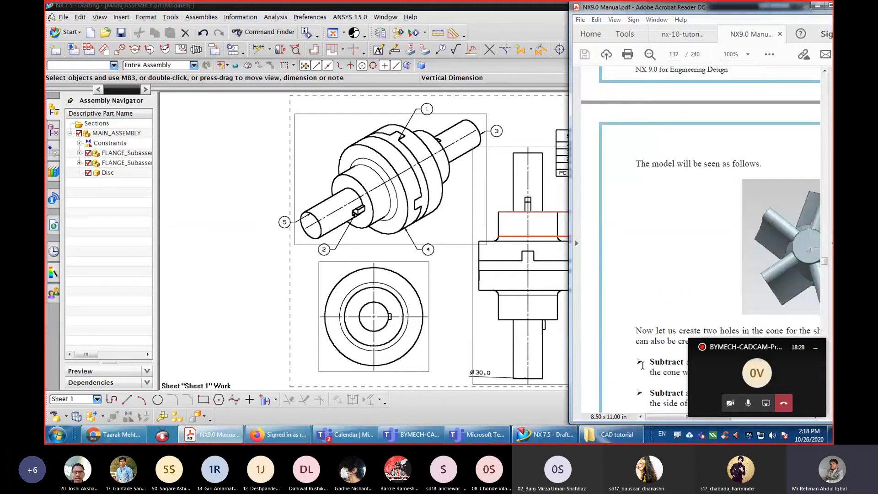
{"action": "left_click_drag", "start_coordinate": [656, 421], "coordinate": [689, 421]}
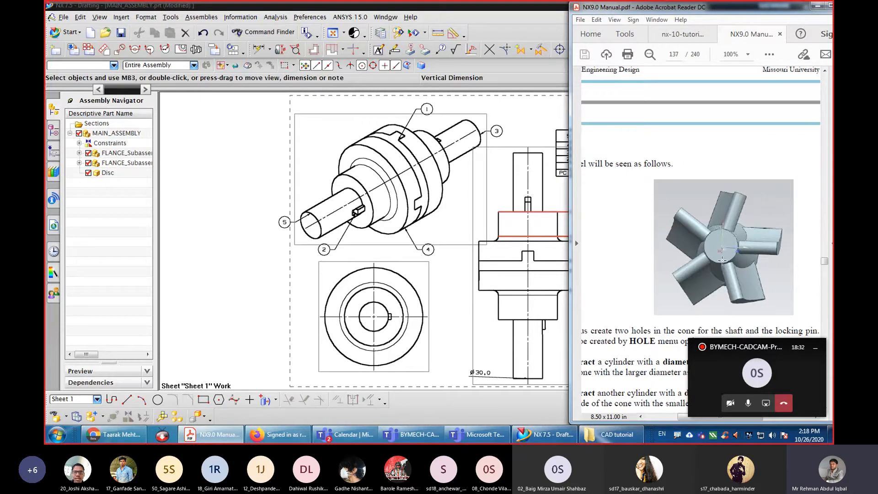
{"action": "scroll", "coordinate": [722, 260], "scroll_direction": "down", "scroll_amount": 6}
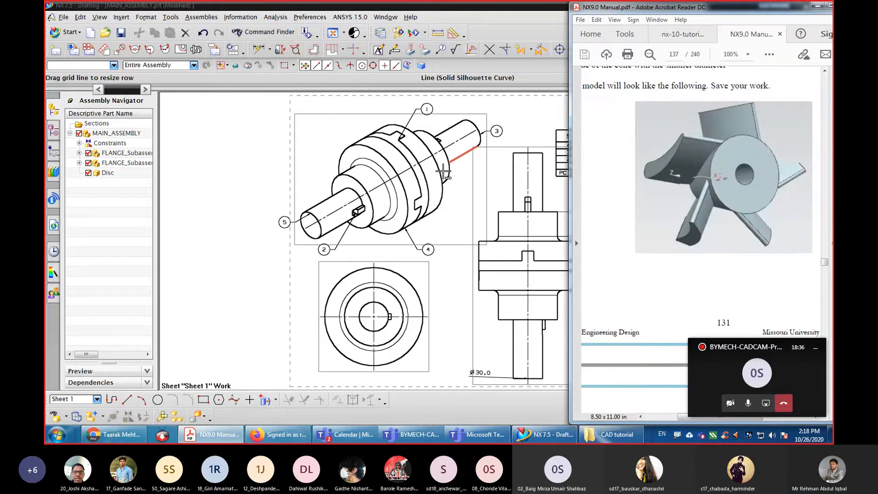
Switch back to NX and close MAIN_ASSEMBLY.prt without saving the changes.
{"action": "left_click", "coordinate": [523, 436]}
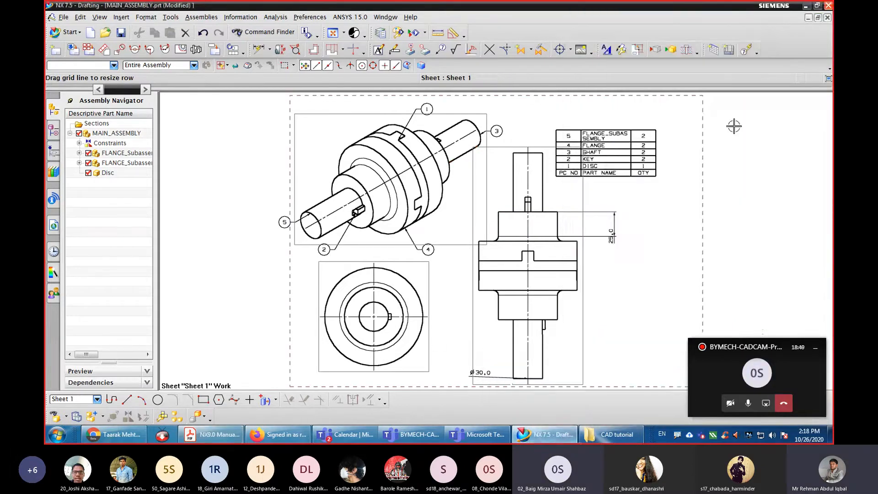
{"action": "left_click", "coordinate": [819, 17]}
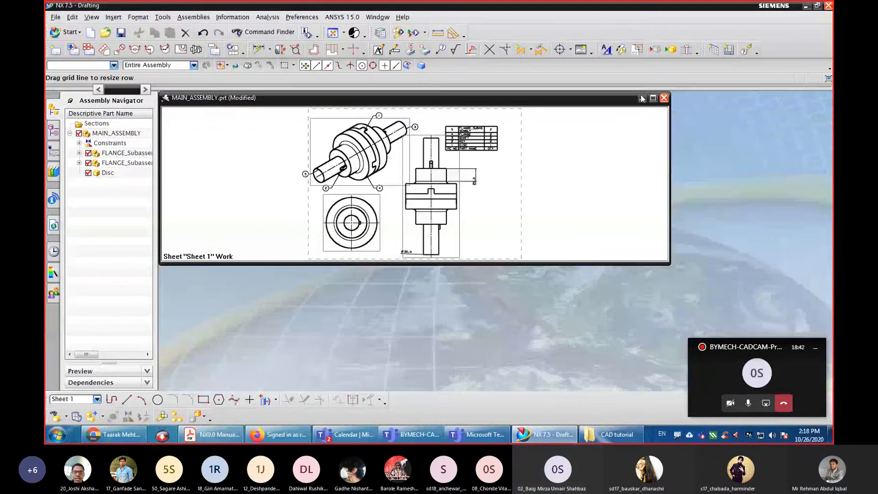
{"action": "left_click", "coordinate": [664, 98]}
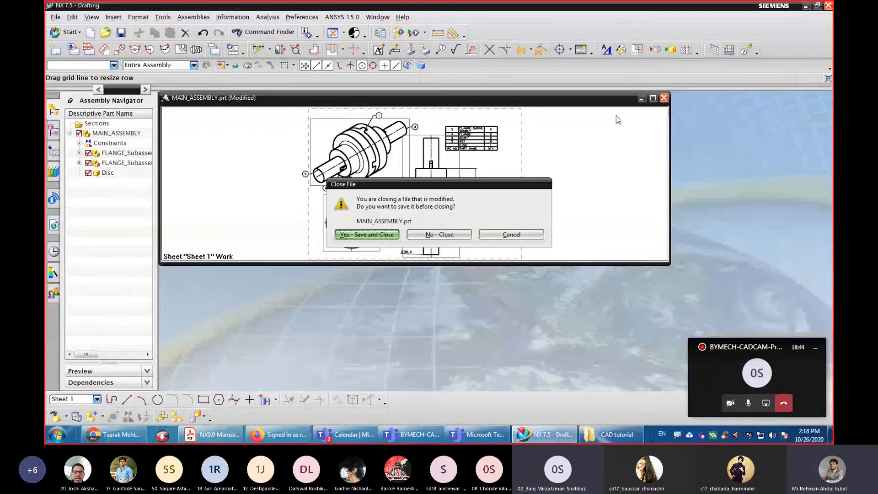
{"action": "left_click", "coordinate": [440, 235]}
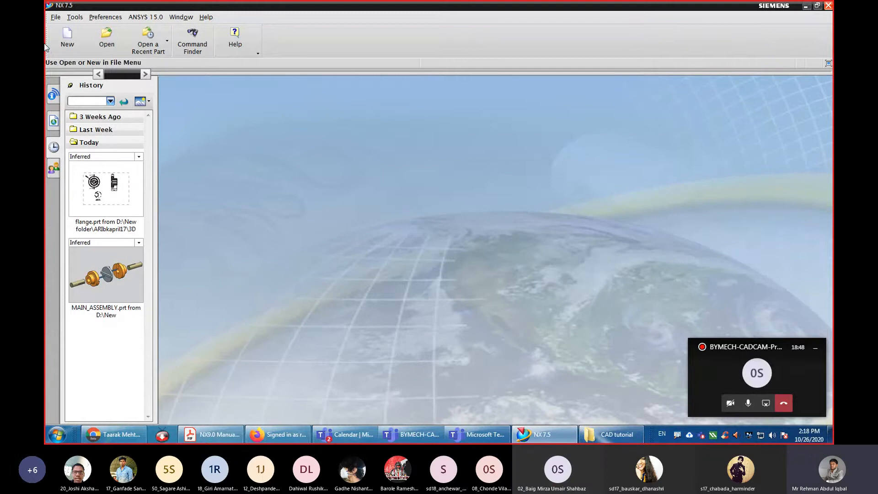
Create a new millimetre Model part as model1.prt and resize the NX window to full height beside the manual.
{"action": "left_click", "coordinate": [66, 38]}
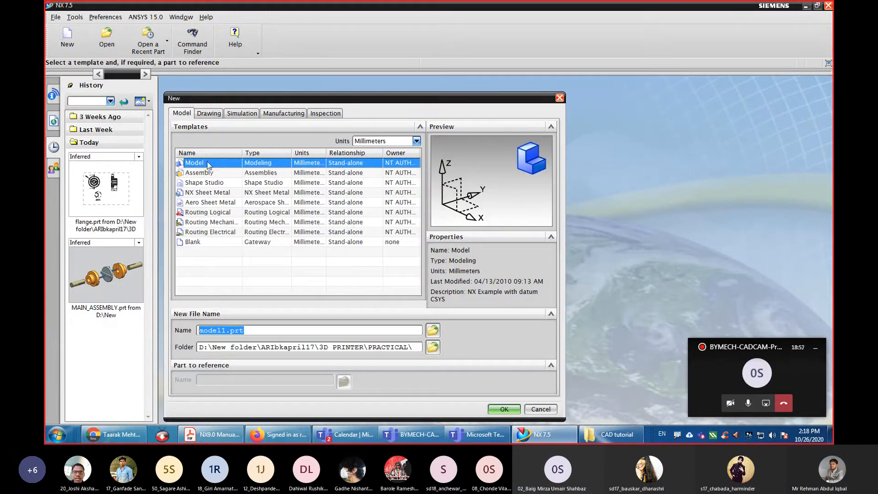
{"action": "left_click", "coordinate": [503, 410]}
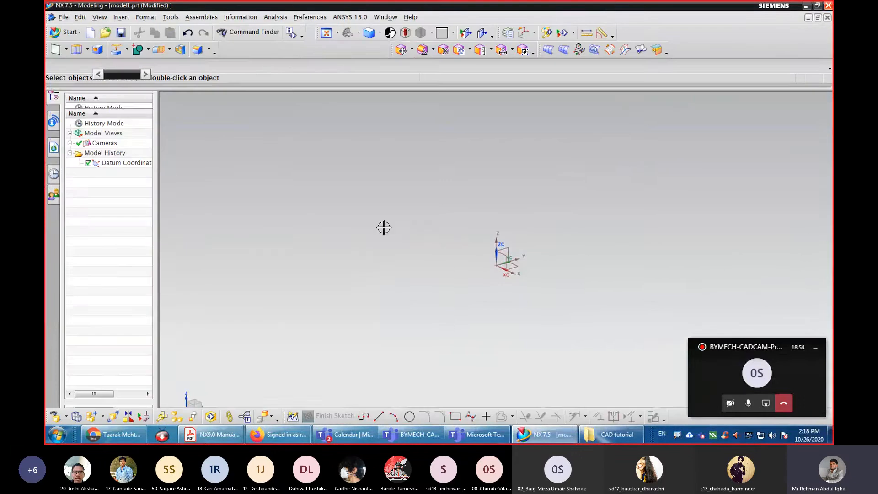
{"action": "left_click", "coordinate": [818, 6]}
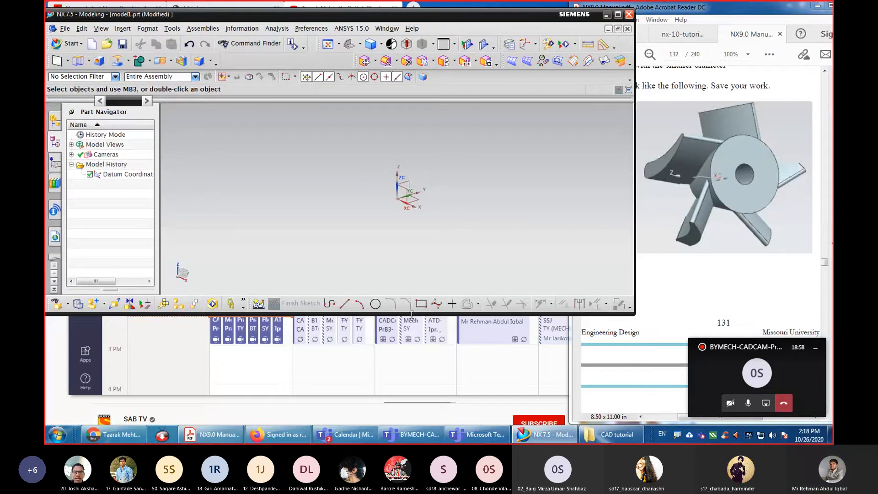
{"action": "left_click_drag", "start_coordinate": [412, 315], "coordinate": [411, 424]}
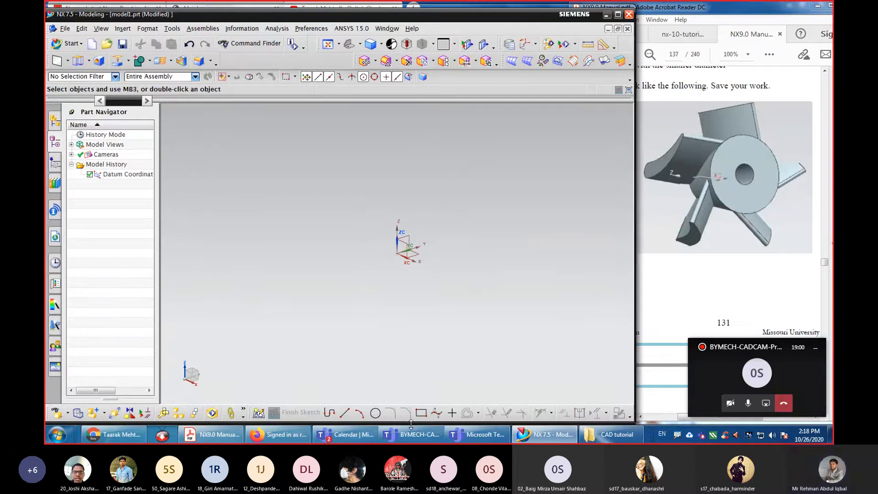
{"action": "double_click", "coordinate": [411, 424]}
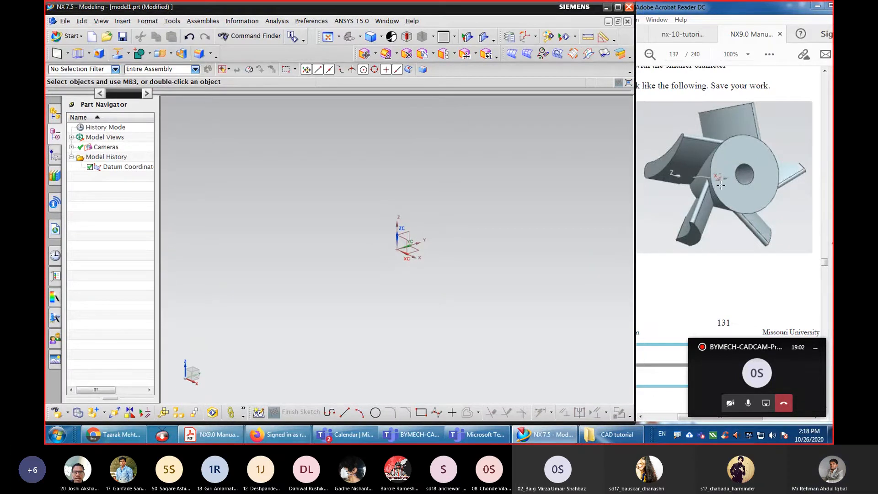
Go back through the manual's impeller exercise to the blade sketch instructions on page 133 and read the plane, point and arc specifications.
{"action": "scroll", "coordinate": [730, 169], "scroll_direction": "up", "scroll_amount": 4}
{"action": "scroll", "coordinate": [729, 169], "scroll_direction": "up", "scroll_amount": 10}
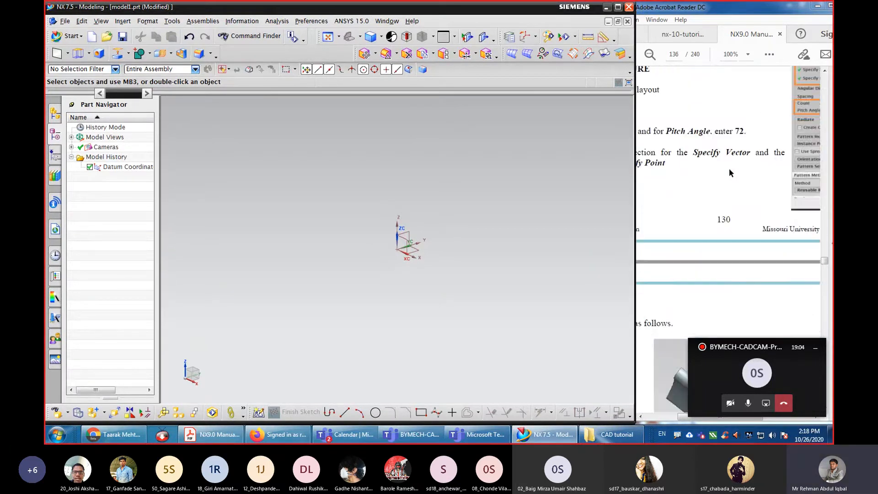
{"action": "scroll", "coordinate": [729, 169], "scroll_direction": "up", "scroll_amount": 7}
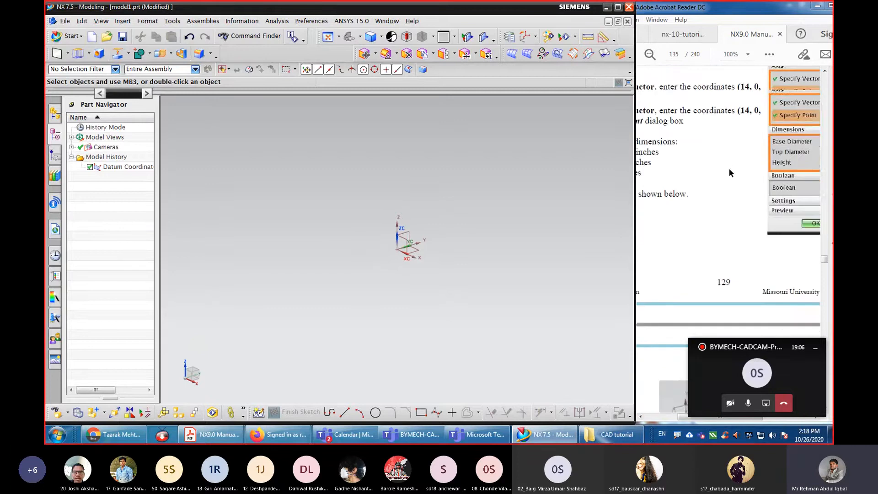
{"action": "left_click", "coordinate": [682, 418]}
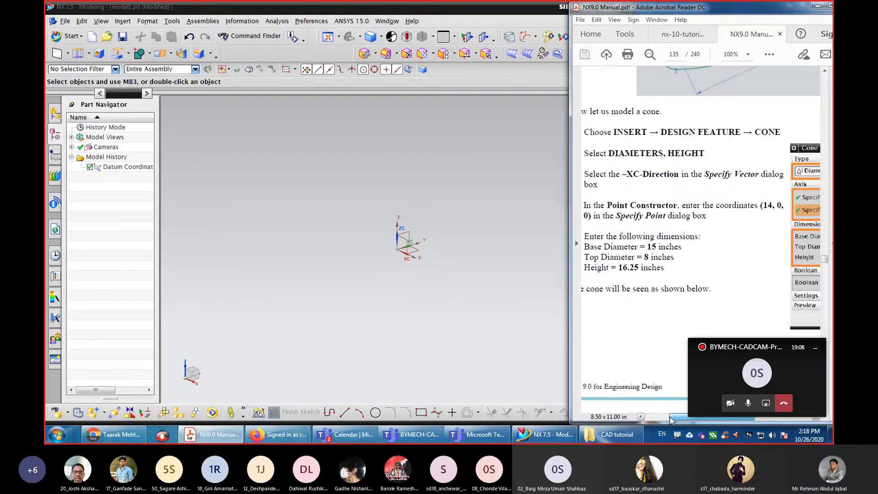
{"action": "scroll", "coordinate": [654, 405], "scroll_direction": "up", "scroll_amount": 12}
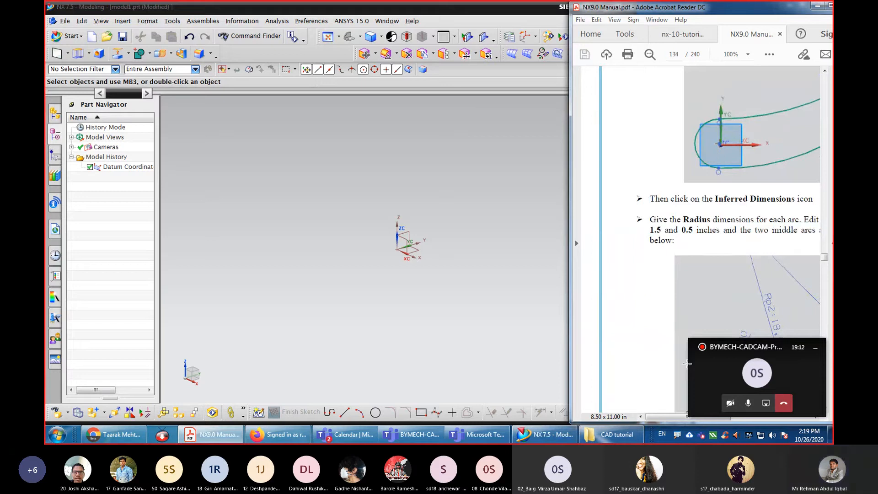
{"action": "left_click_drag", "start_coordinate": [656, 418], "coordinate": [694, 423]}
{"action": "scroll", "coordinate": [688, 215], "scroll_direction": "up", "scroll_amount": 1}
{"action": "scroll", "coordinate": [594, 154], "scroll_direction": "up", "scroll_amount": 2}
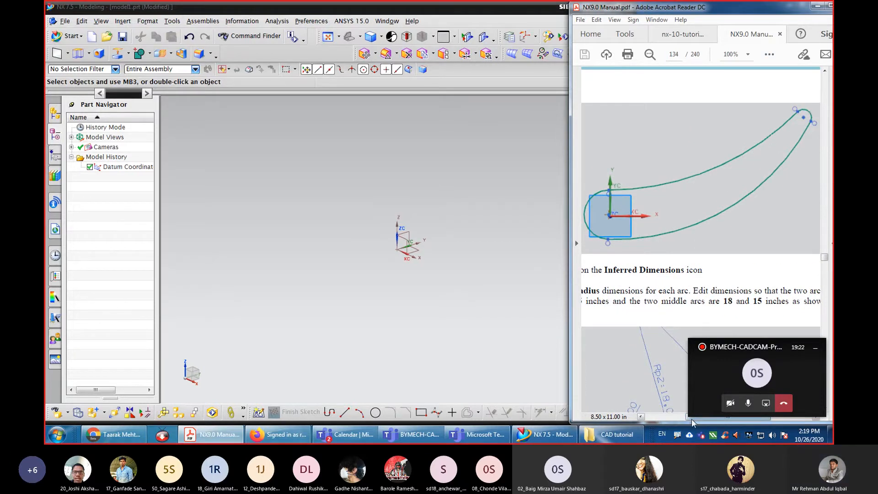
{"action": "scroll", "coordinate": [659, 266], "scroll_direction": "up", "scroll_amount": 10}
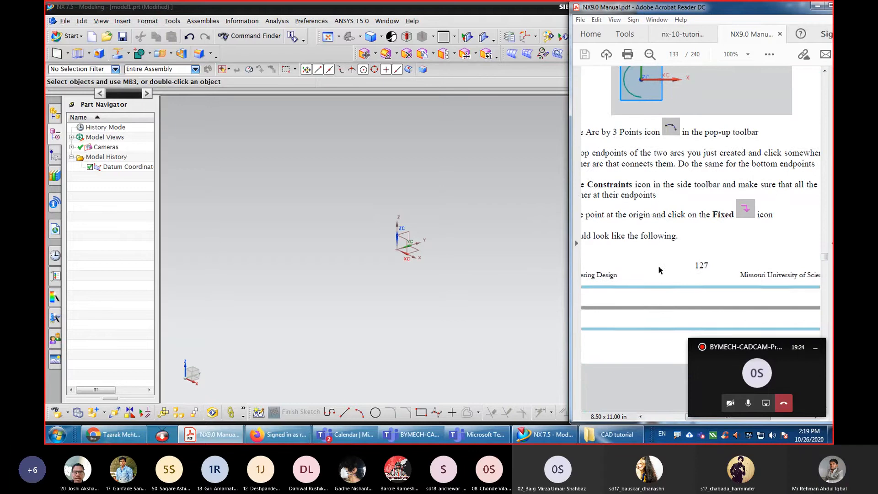
{"action": "scroll", "coordinate": [660, 269], "scroll_direction": "up", "scroll_amount": 5}
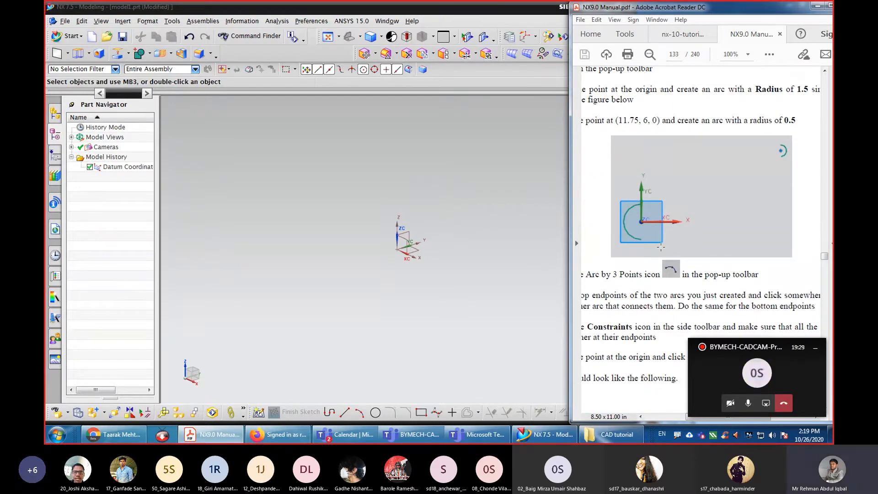
{"action": "scroll", "coordinate": [661, 247], "scroll_direction": "up", "scroll_amount": 3}
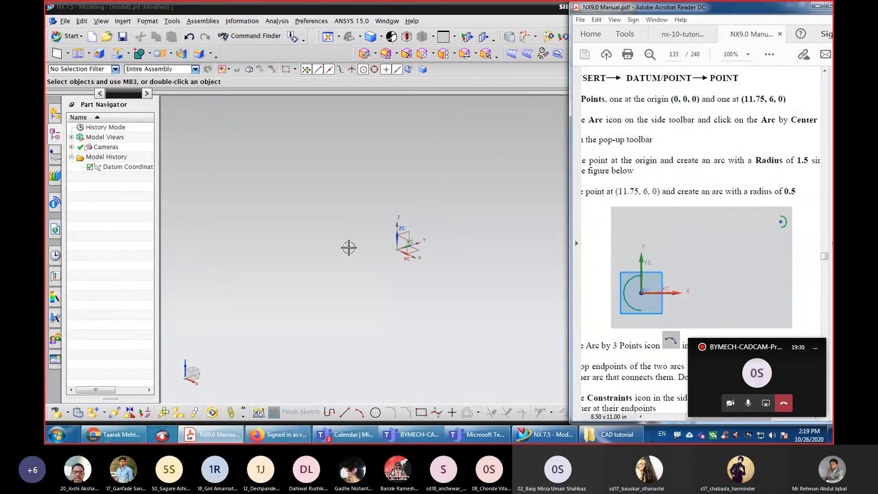
{"action": "scroll", "coordinate": [698, 245], "scroll_direction": "up", "scroll_amount": 1}
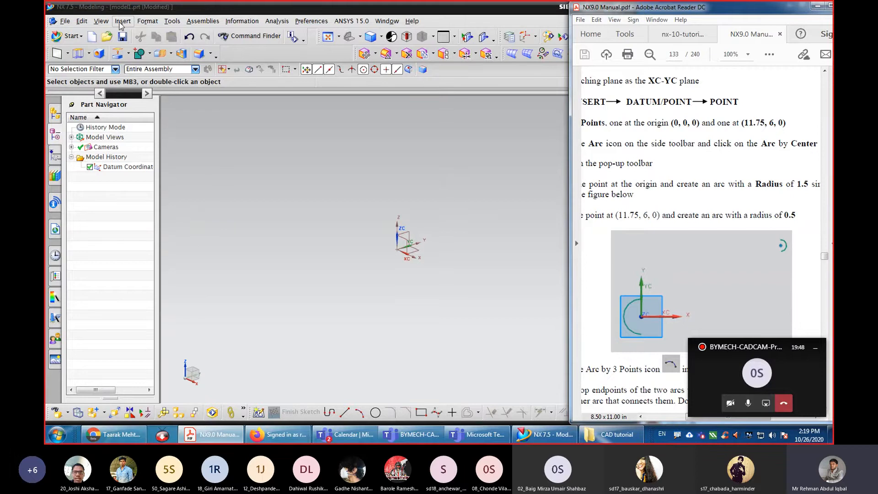
Create a task-environment sketch on the XC-YC datum plane using the On Plane type, and dismiss the Profile tool.
{"action": "left_click", "coordinate": [120, 23]}
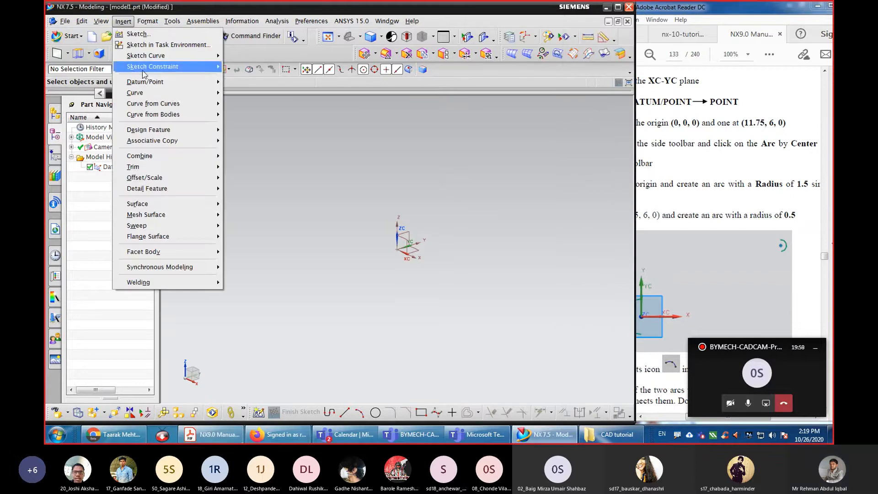
{"action": "left_click", "coordinate": [162, 45]}
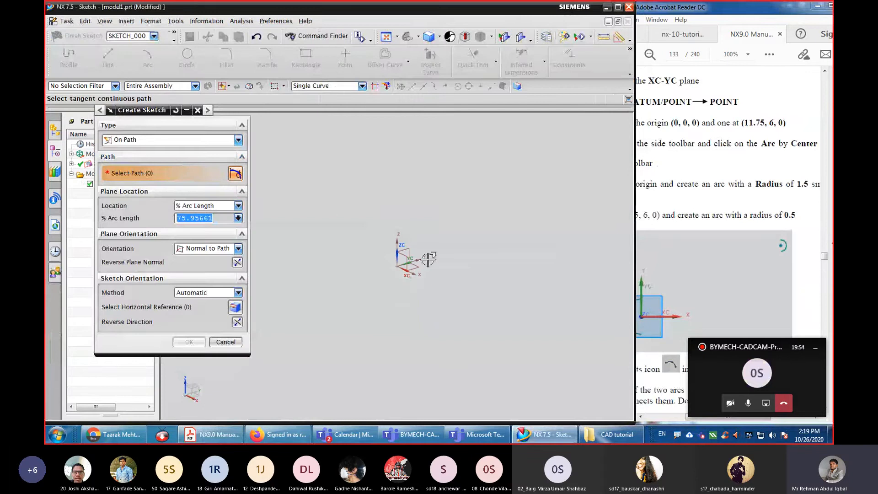
{"action": "left_click", "coordinate": [237, 141]}
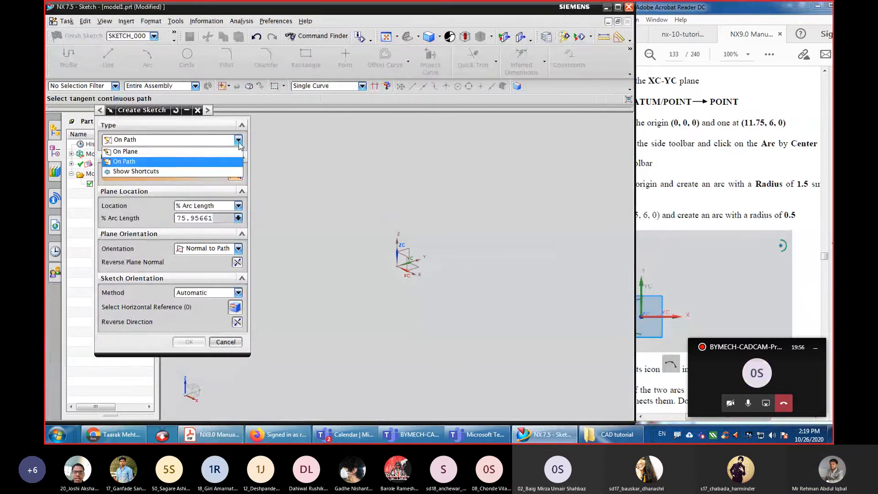
{"action": "left_click", "coordinate": [156, 151]}
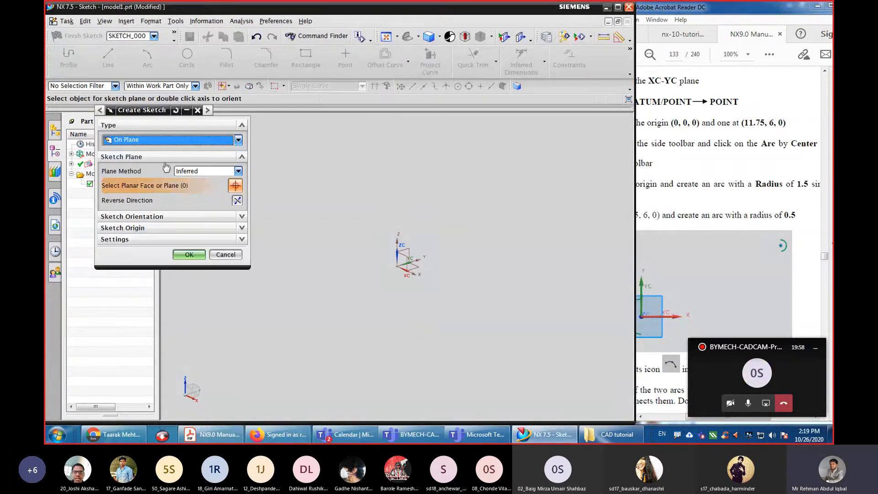
{"action": "left_click", "coordinate": [412, 265]}
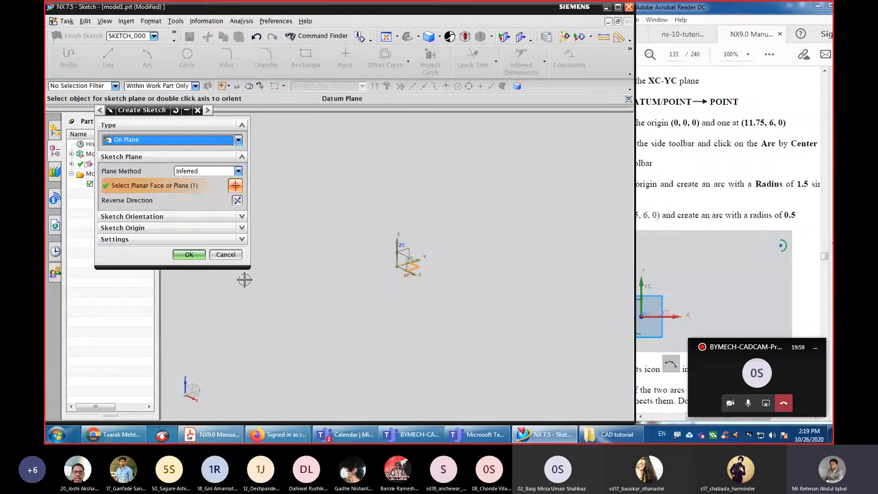
{"action": "left_click", "coordinate": [191, 257]}
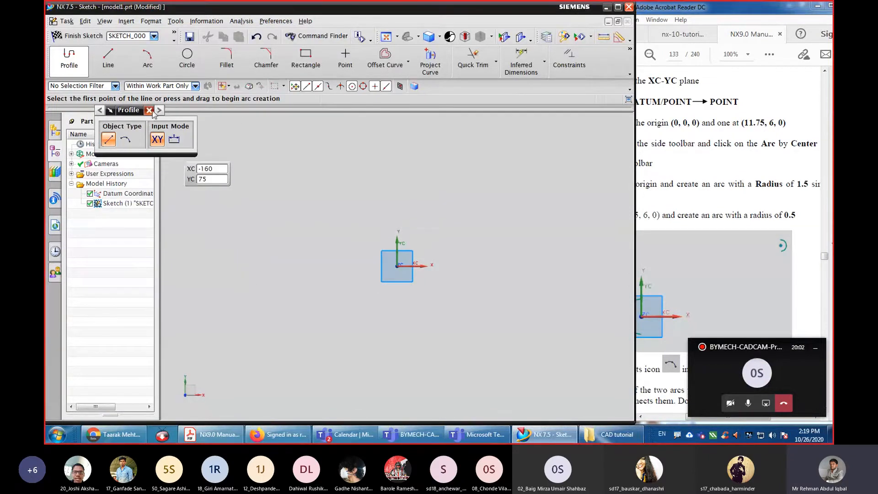
{"action": "left_click", "coordinate": [151, 111]}
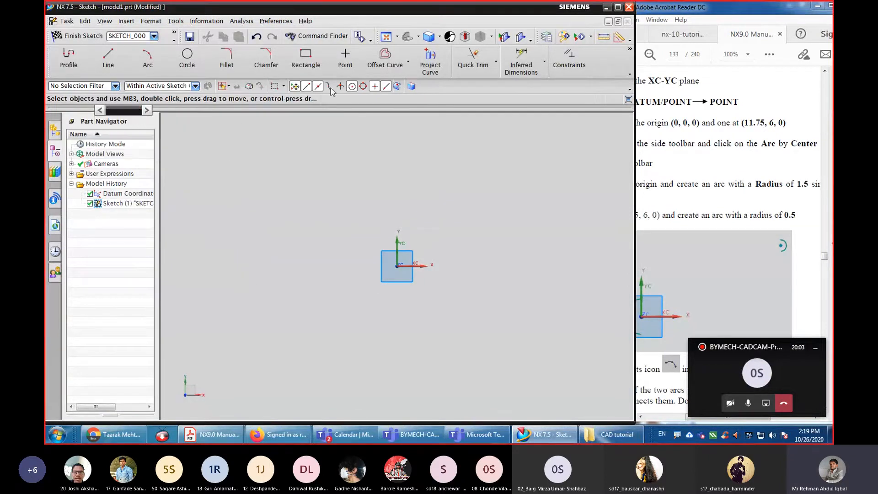
Place a sketch point at the origin with coordinates (0, 0, 0).
{"action": "left_click", "coordinate": [345, 60]}
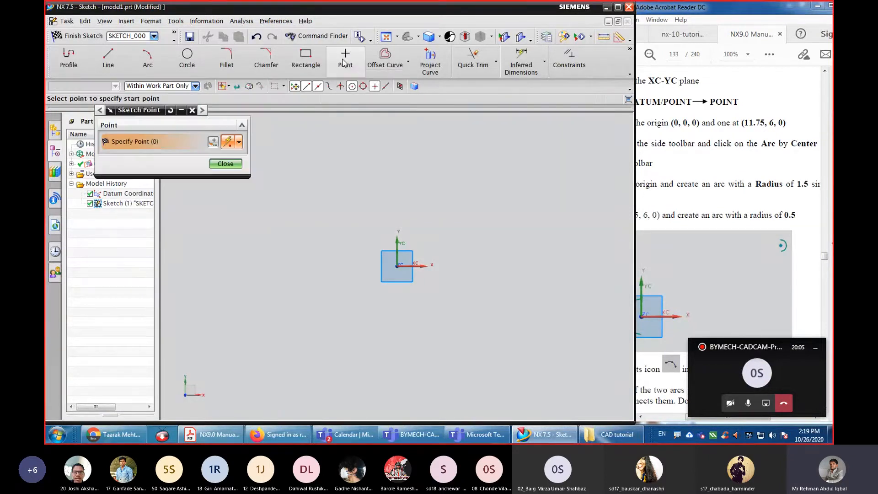
{"action": "left_click", "coordinate": [214, 142]}
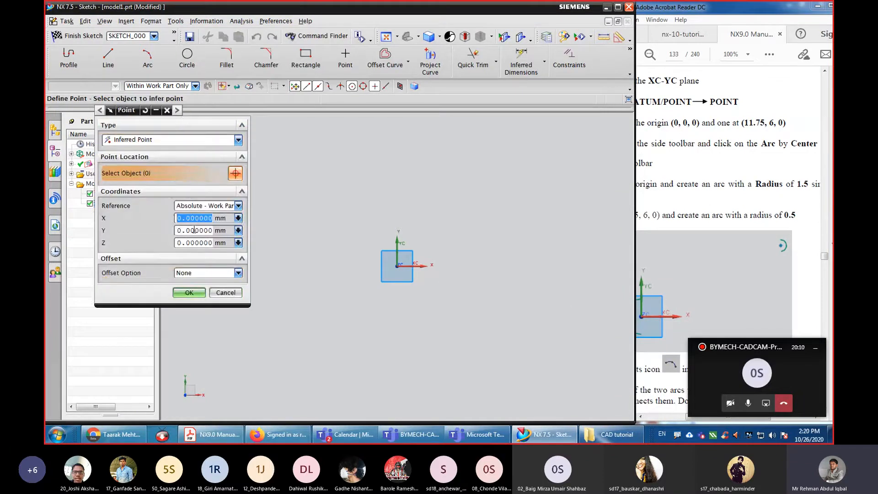
{"action": "left_click", "coordinate": [186, 293]}
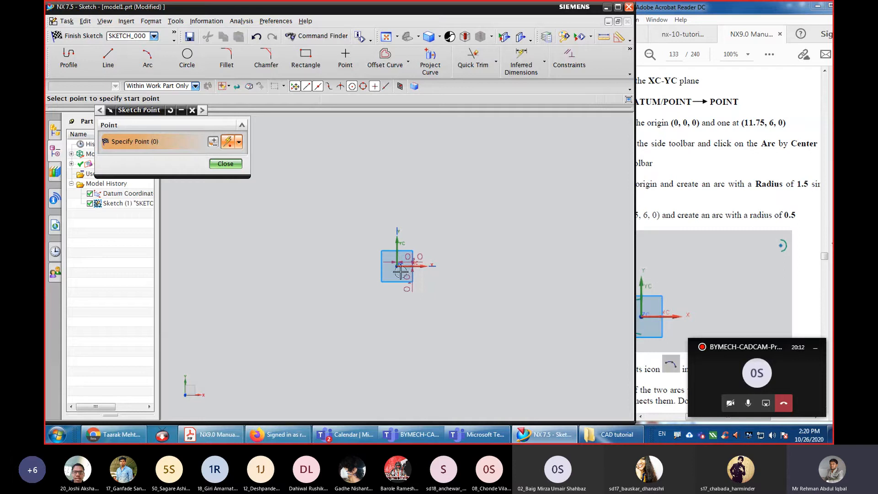
Place a second sketch point at X 11.75, Y 6, Z 0 and close the point command.
{"action": "left_click", "coordinate": [212, 142]}
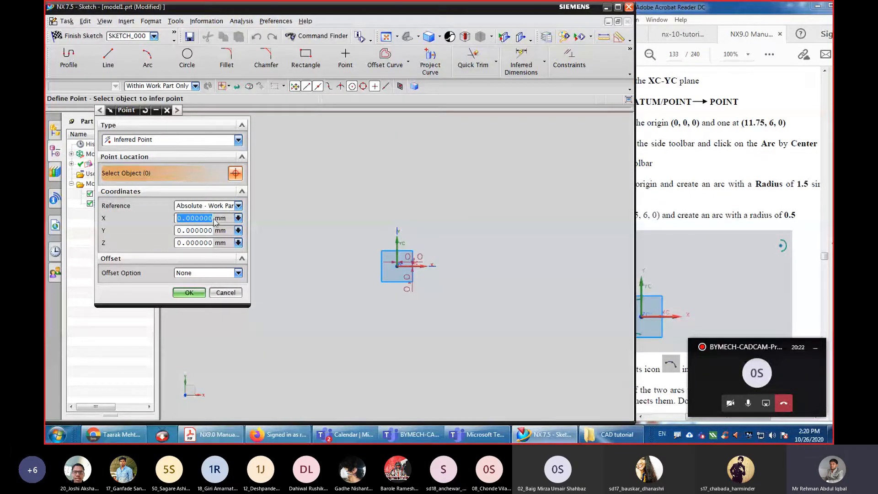
{"action": "type", "text": "11.7"}
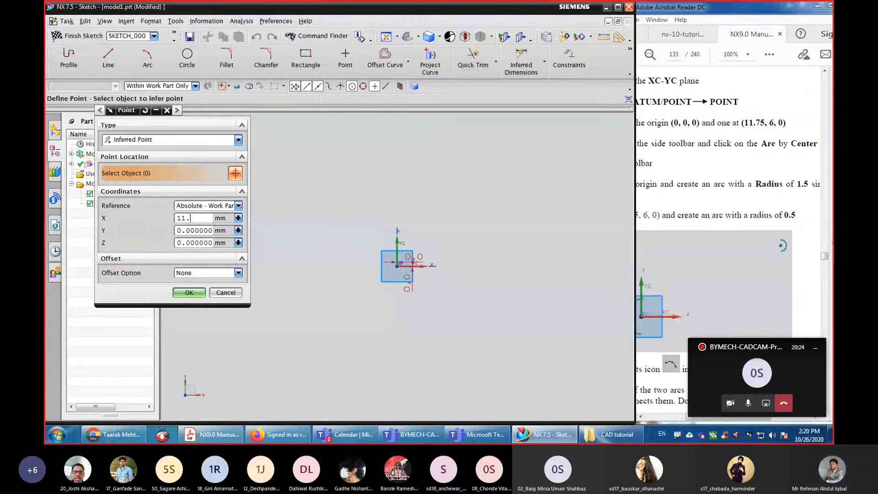
{"action": "type", "text": "5"}
{"action": "left_click", "coordinate": [190, 230]}
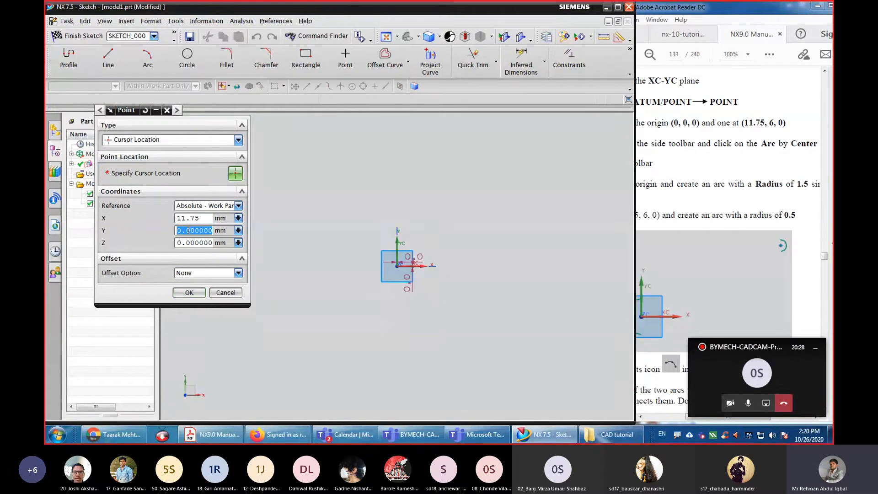
{"action": "left_click", "coordinate": [189, 292]}
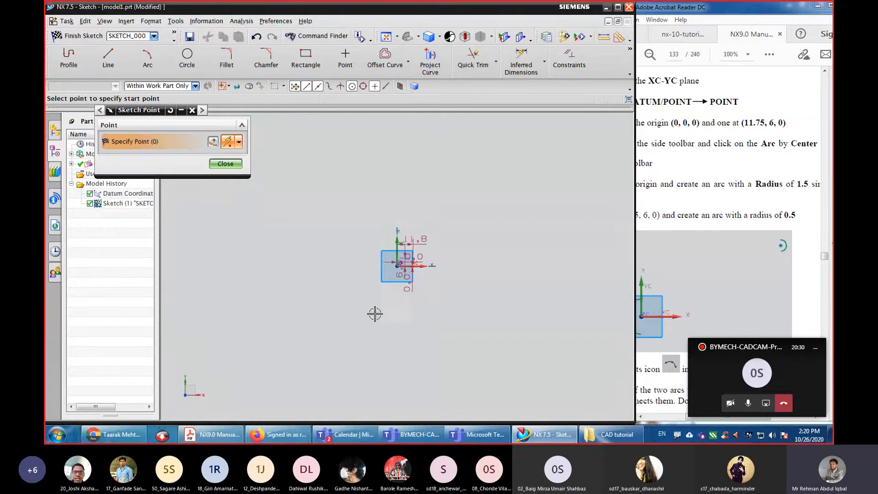
{"action": "left_click", "coordinate": [192, 111]}
Draw a half-circle arc by center and endpoints at the origin, radius 1.5, bulging toward negative X with its ends on the Y axis.
{"action": "left_click", "coordinate": [386, 37]}
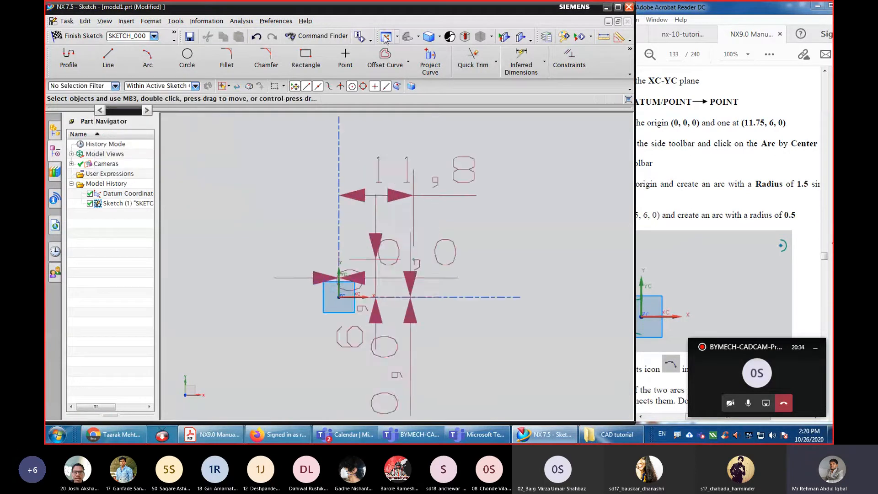
{"action": "scroll", "coordinate": [389, 324], "scroll_direction": "up", "scroll_amount": 3}
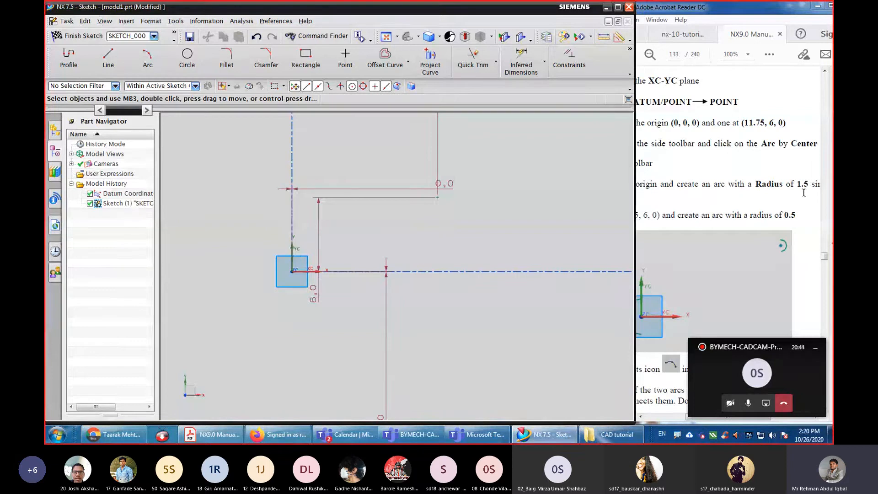
{"action": "left_click", "coordinate": [155, 65]}
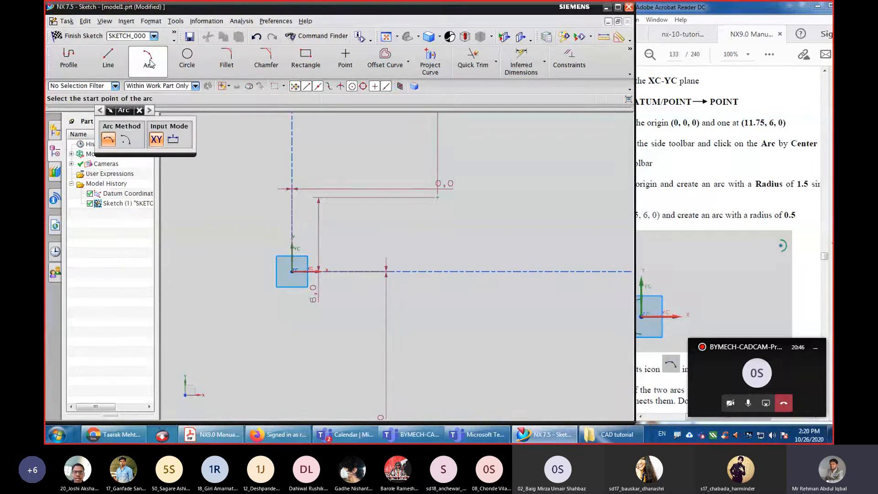
{"action": "left_click", "coordinate": [125, 139]}
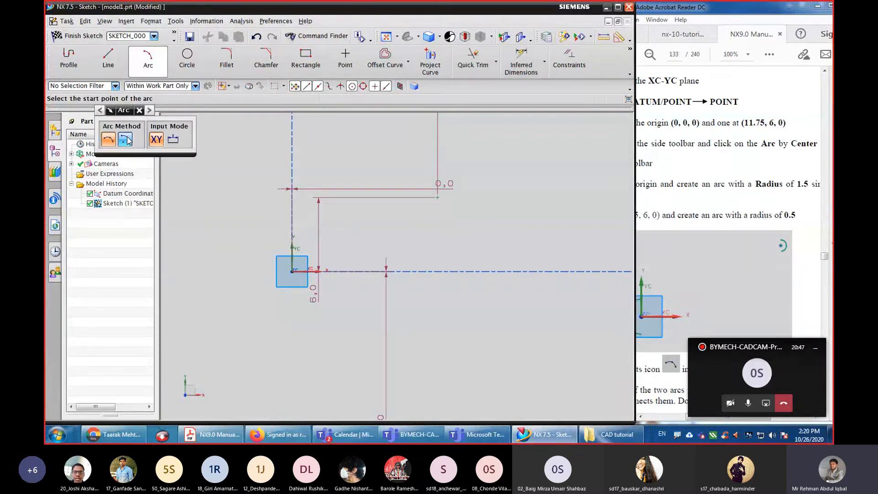
{"action": "left_click", "coordinate": [292, 271]}
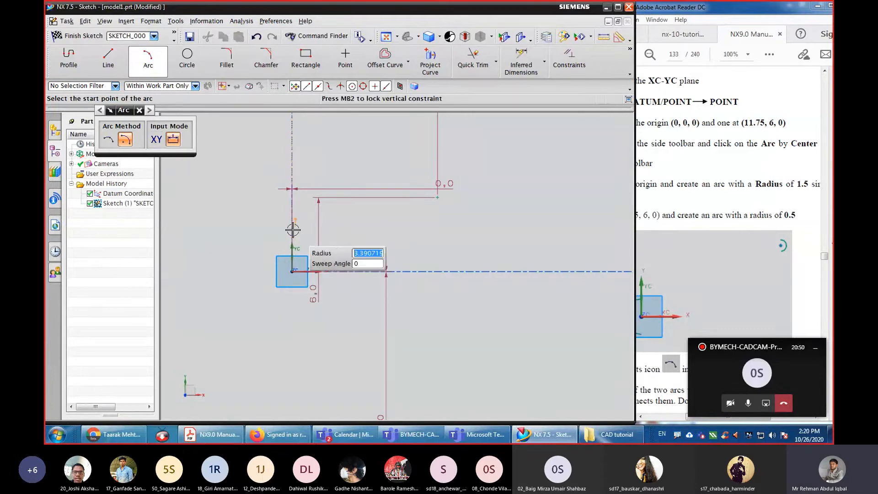
{"action": "type", "text": "1.5"}
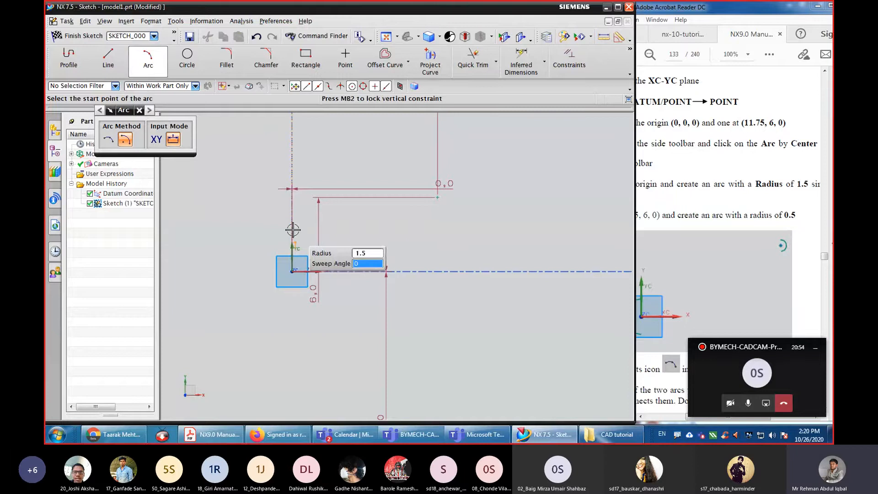
{"action": "key", "text": "Tab"}
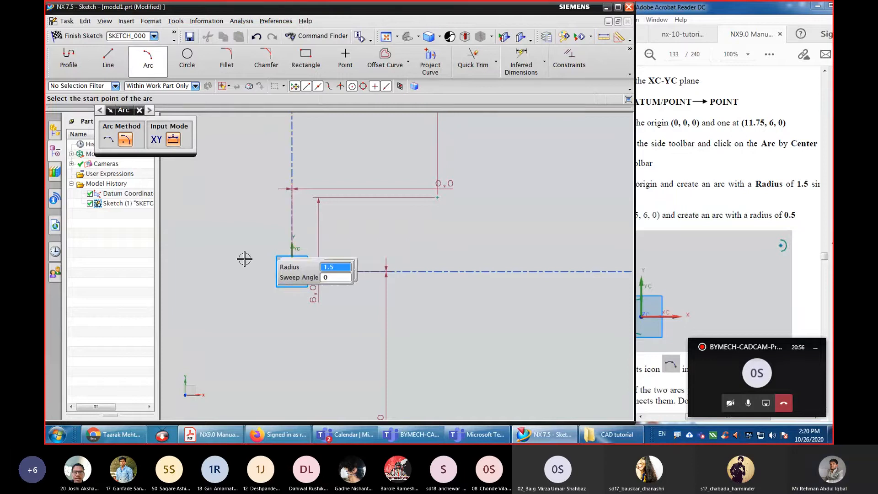
{"action": "left_click", "coordinate": [290, 222]}
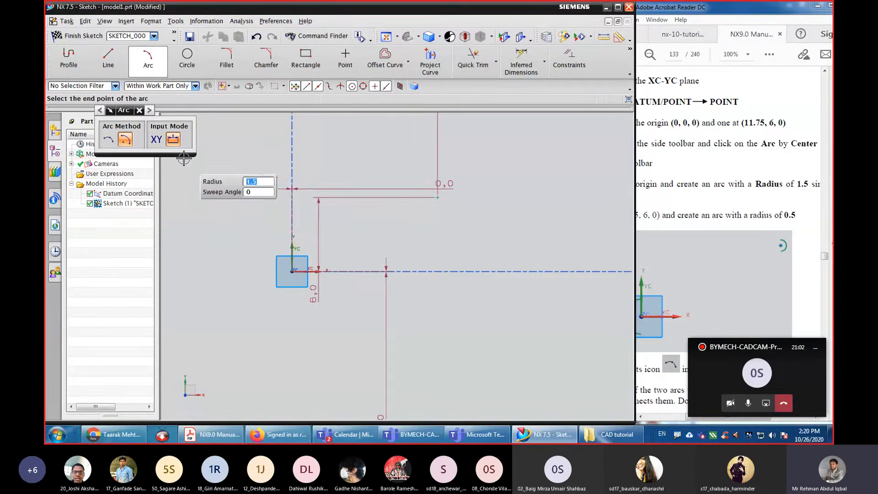
{"action": "left_click", "coordinate": [290, 226]}
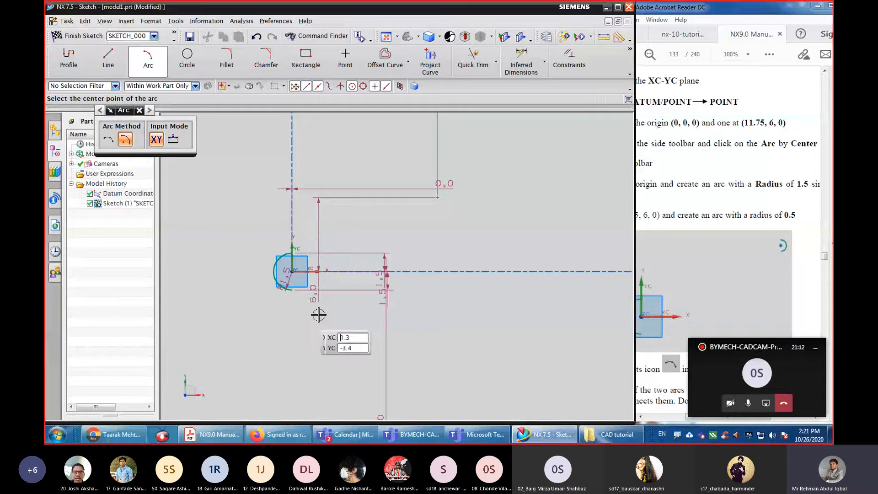
{"action": "key", "text": "Escape"}
Draw a circle of diameter 1 centered on the point at (11.75, 6) and leave the Circle command.
{"action": "scroll", "coordinate": [271, 294], "scroll_direction": "up", "scroll_amount": 5}
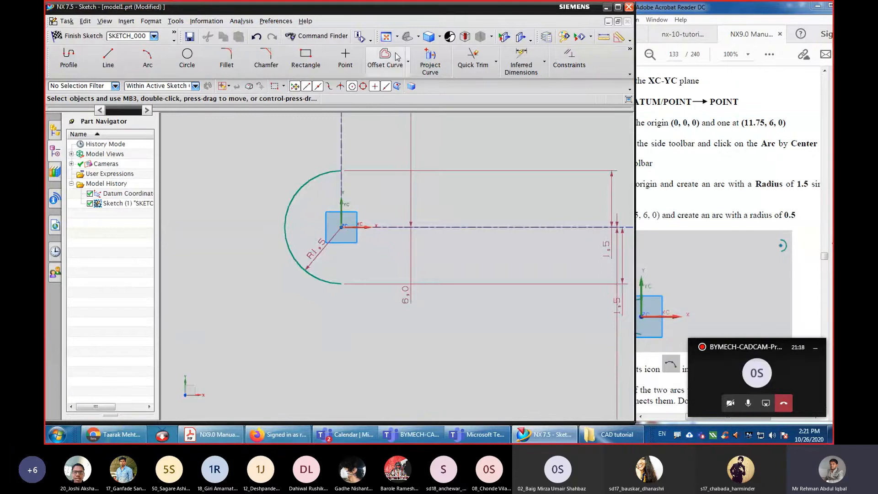
{"action": "left_click", "coordinate": [386, 37]}
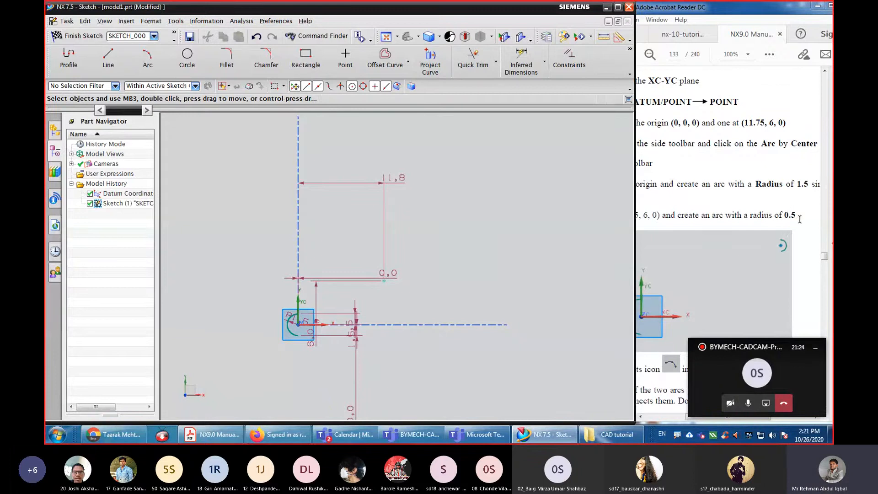
{"action": "scroll", "coordinate": [392, 277], "scroll_direction": "up", "scroll_amount": 3}
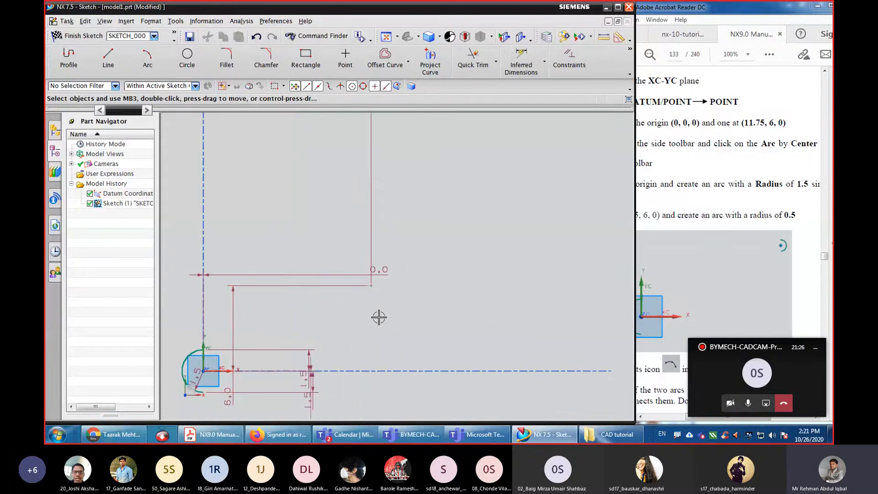
{"action": "scroll", "coordinate": [379, 317], "scroll_direction": "down", "scroll_amount": 2}
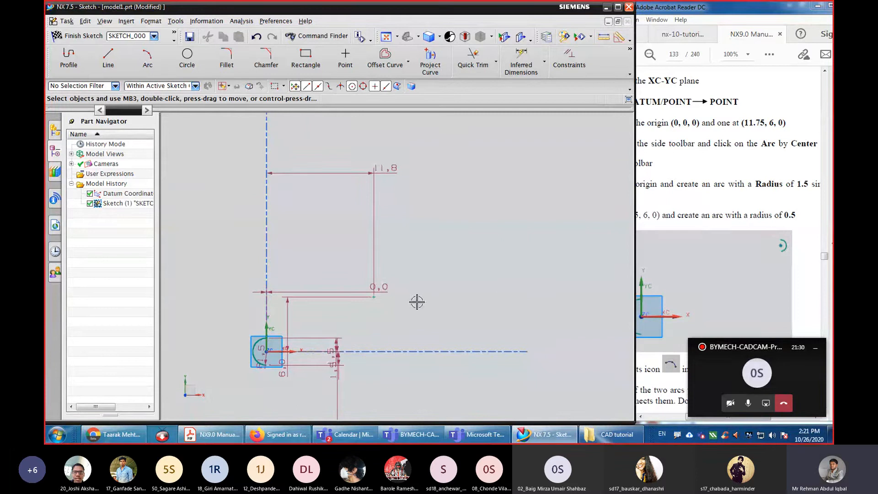
{"action": "left_click", "coordinate": [187, 57]}
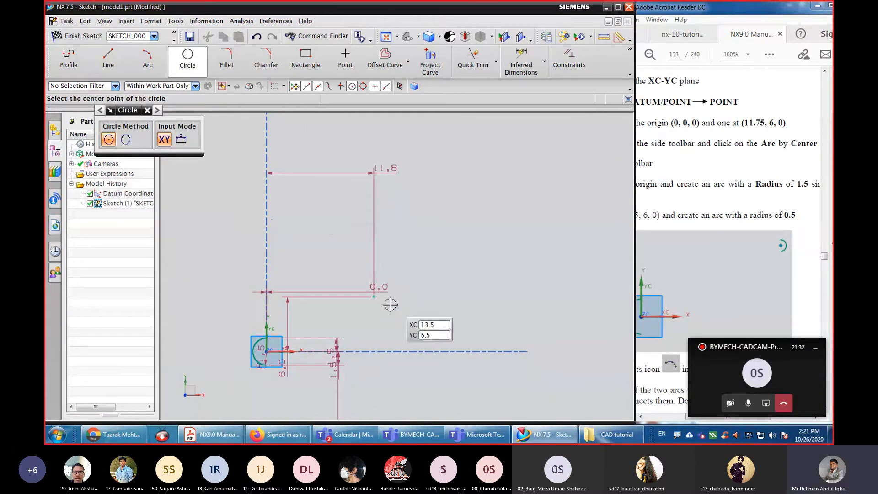
{"action": "scroll", "coordinate": [389, 304], "scroll_direction": "up", "scroll_amount": 3}
{"action": "left_click", "coordinate": [356, 274]}
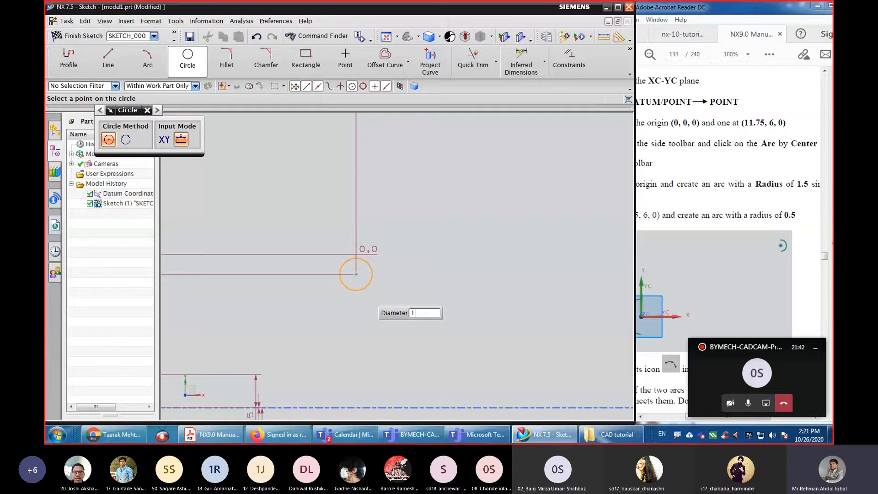
{"action": "key", "text": "Return"}
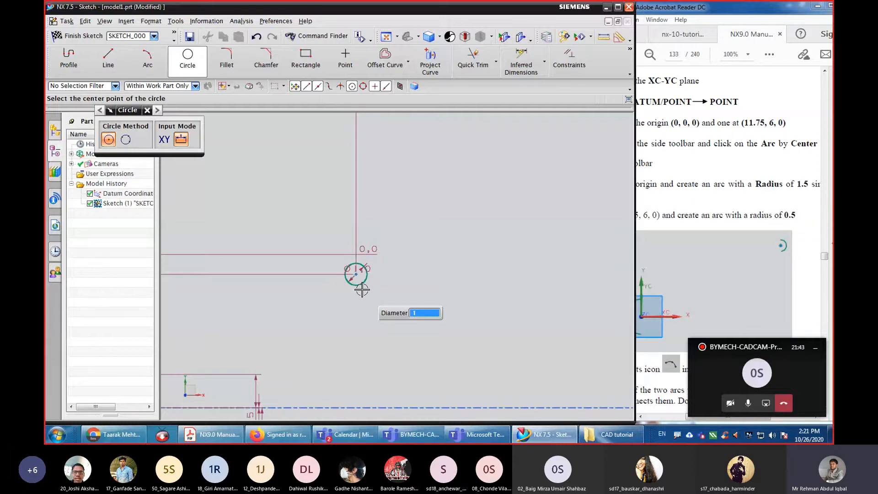
{"action": "left_click", "coordinate": [147, 110]}
Draw an arc by three points, radius about 12.4, from the half-circle's upper end to the small circle, sagging toward the X axis.
{"action": "scroll", "coordinate": [358, 309], "scroll_direction": "down", "scroll_amount": 3}
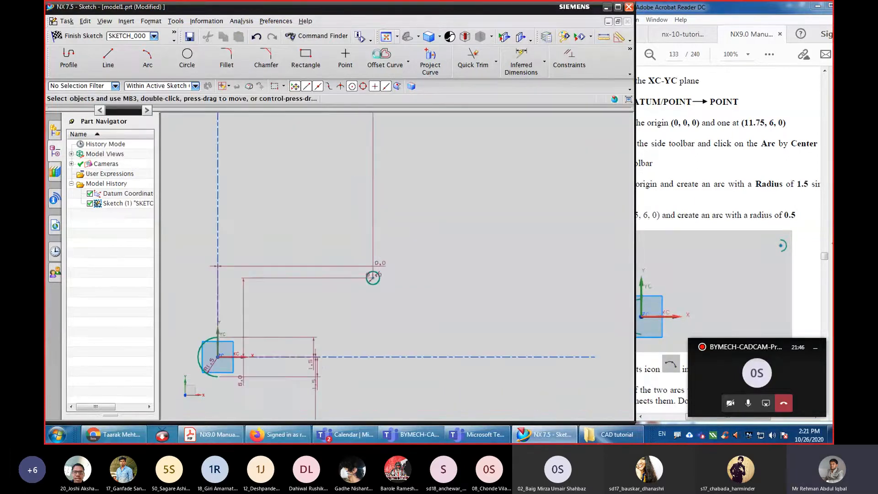
{"action": "scroll", "coordinate": [358, 310], "scroll_direction": "up", "scroll_amount": 5}
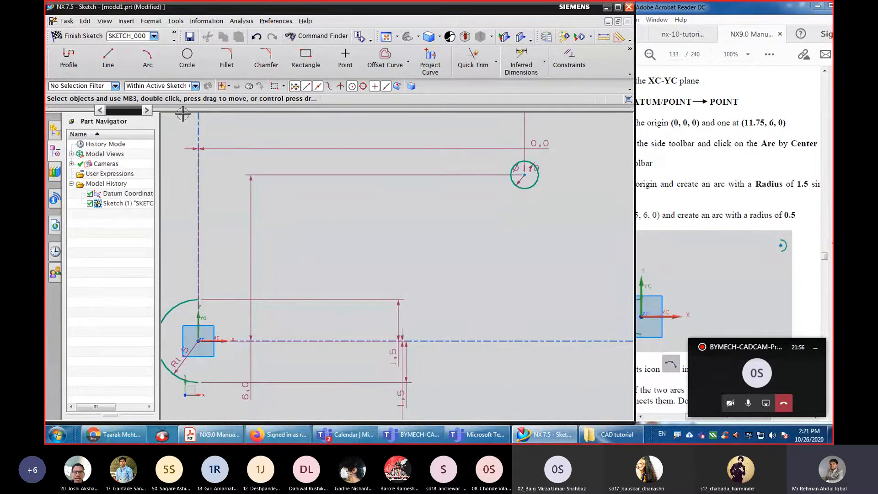
{"action": "left_click", "coordinate": [147, 58]}
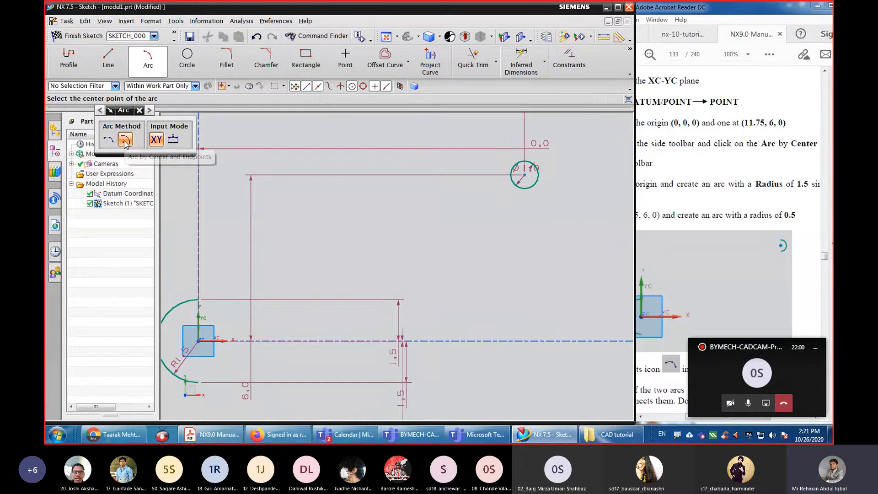
{"action": "left_click", "coordinate": [108, 140]}
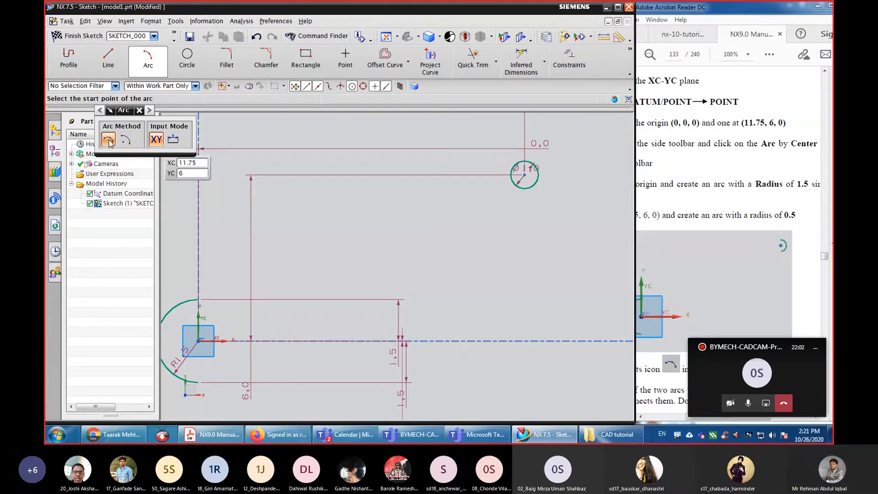
{"action": "left_click", "coordinate": [197, 301]}
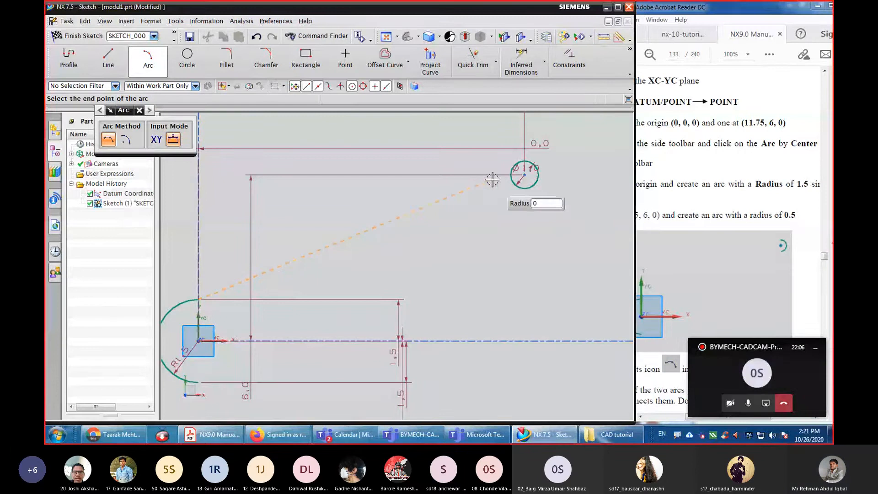
{"action": "left_click", "coordinate": [524, 172]}
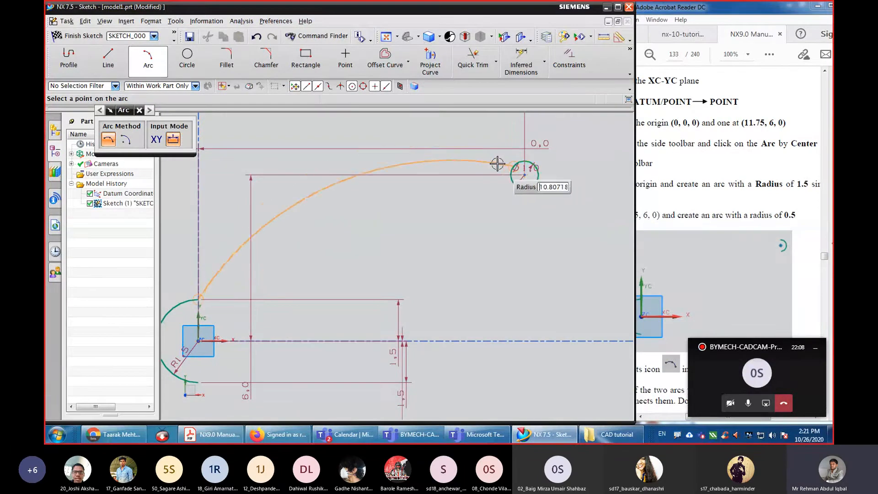
{"action": "left_click", "coordinate": [490, 177]}
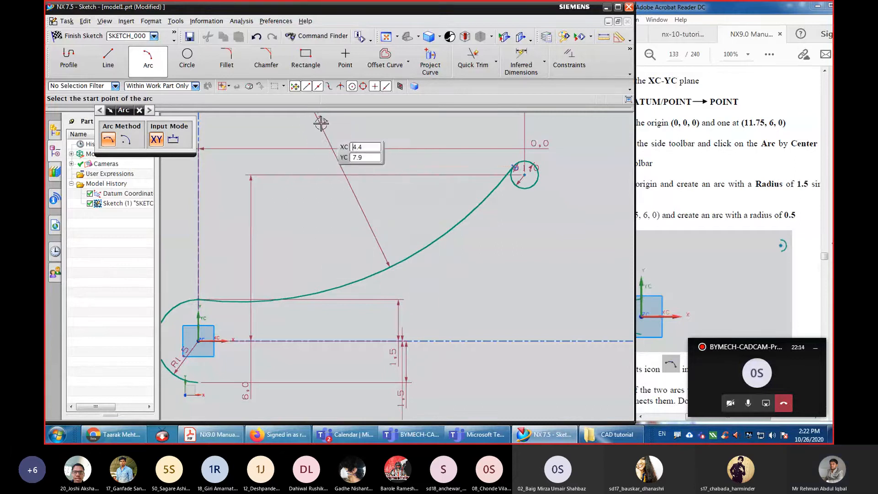
Examine how the connecting arc meets the small circle and the half-circle arc, and leave the Arc command.
{"action": "left_click", "coordinate": [387, 36]}
{"action": "scroll", "coordinate": [327, 326], "scroll_direction": "up", "scroll_amount": 5}
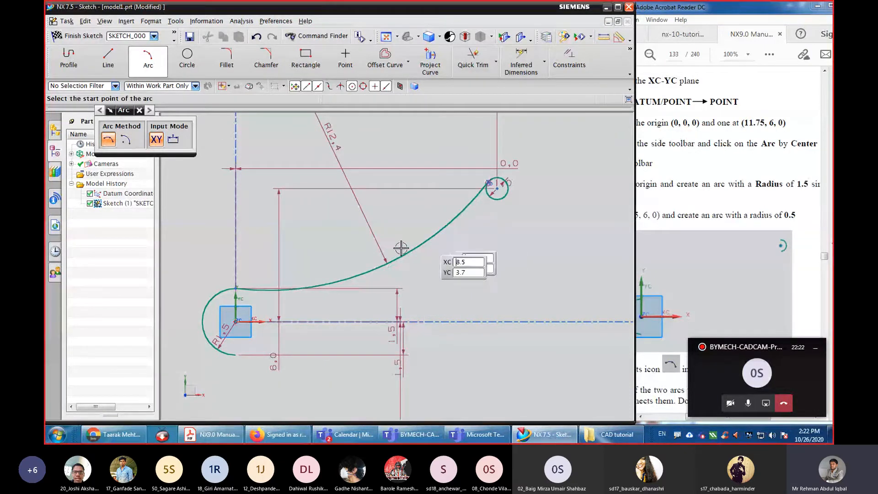
{"action": "scroll", "coordinate": [256, 290], "scroll_direction": "up", "scroll_amount": 2}
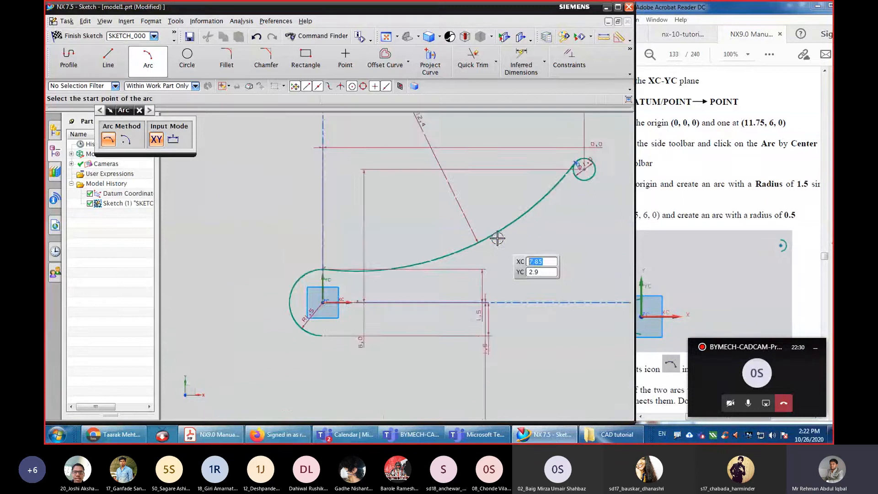
{"action": "scroll", "coordinate": [549, 180], "scroll_direction": "up", "scroll_amount": 5}
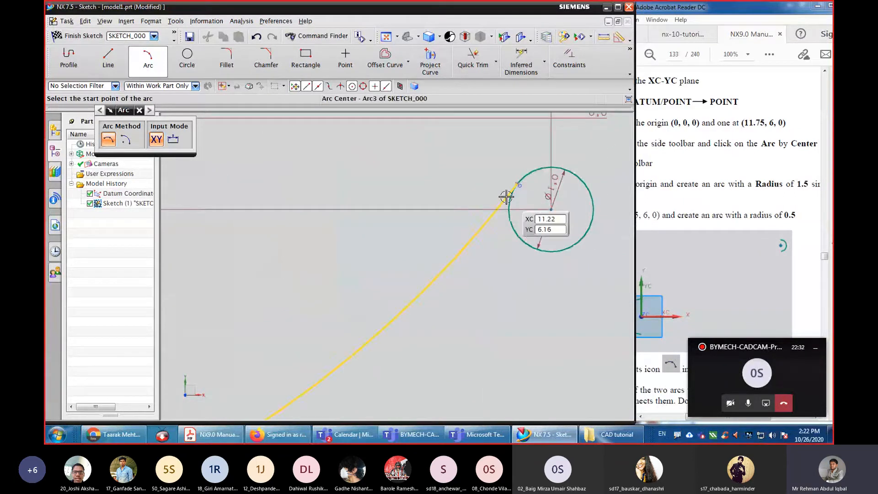
{"action": "scroll", "coordinate": [512, 183], "scroll_direction": "up", "scroll_amount": 4}
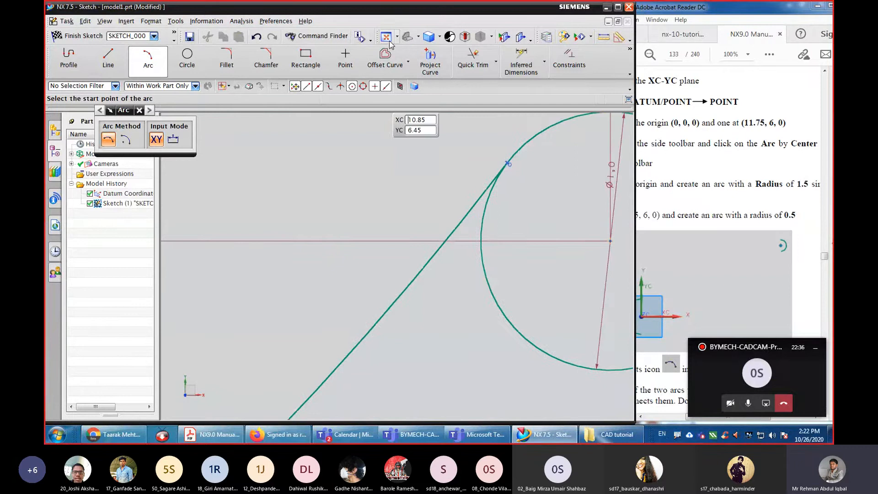
{"action": "scroll", "coordinate": [307, 358], "scroll_direction": "down", "scroll_amount": 8}
{"action": "scroll", "coordinate": [308, 357], "scroll_direction": "up", "scroll_amount": 3}
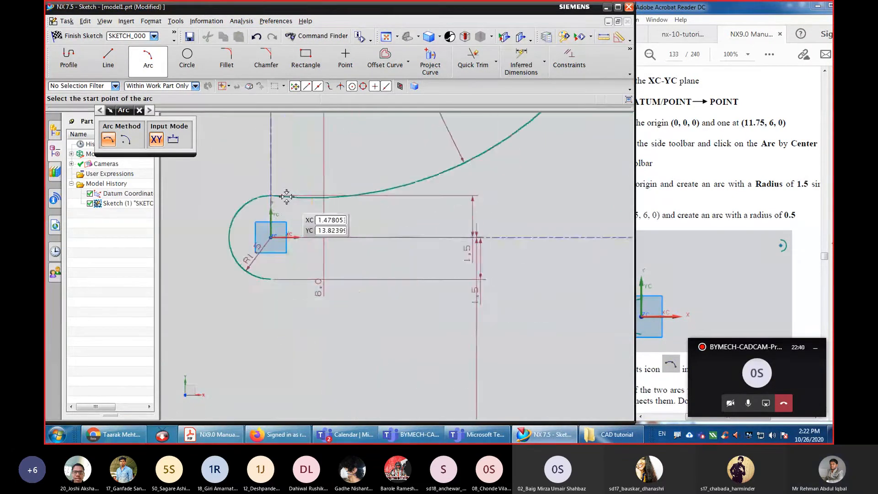
{"action": "scroll", "coordinate": [291, 204], "scroll_direction": "up", "scroll_amount": 2}
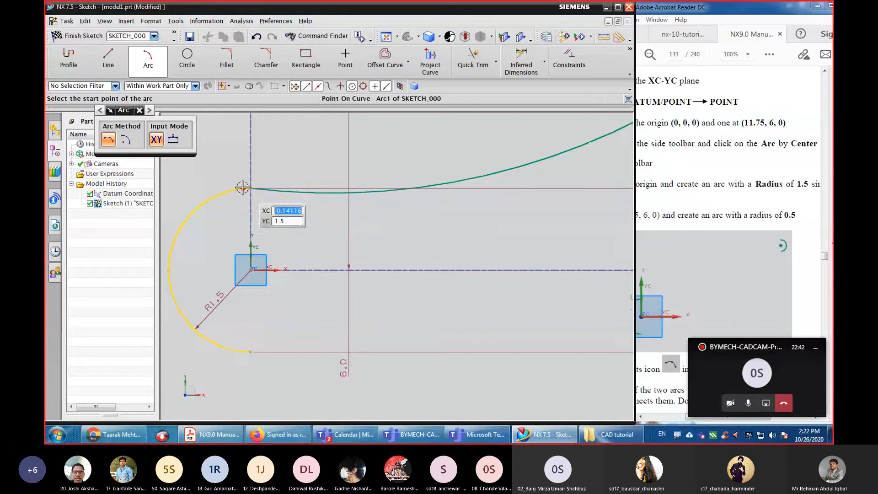
{"action": "left_click", "coordinate": [139, 110]}
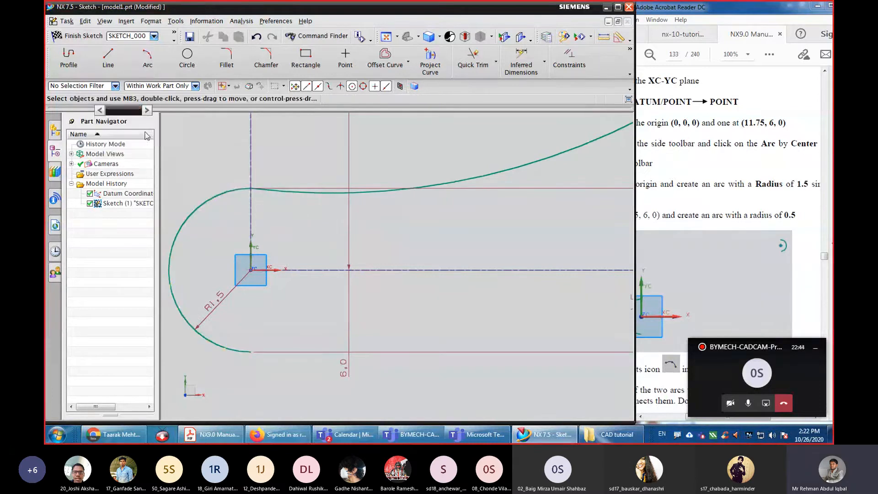
Apply a tangent constraint between the half-circle arc and the connecting arc, check their joint, and leave the Constraints command.
{"action": "left_click", "coordinate": [563, 58]}
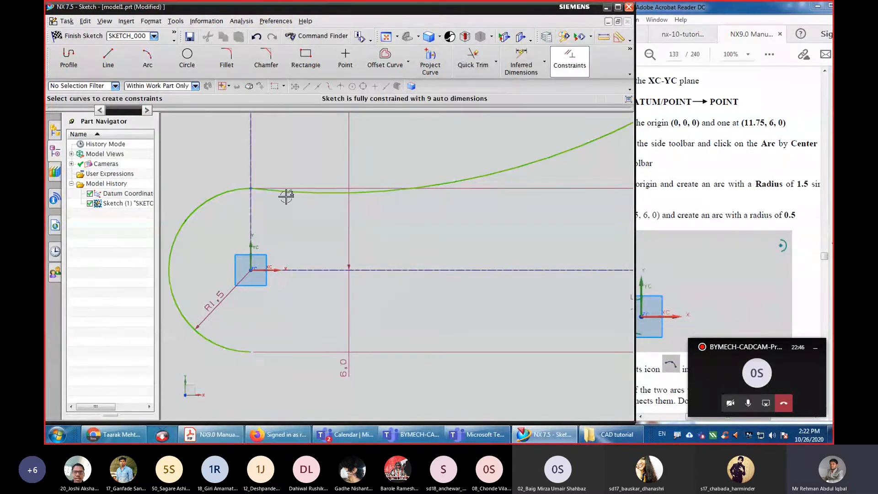
{"action": "left_click", "coordinate": [204, 207]}
{"action": "left_click", "coordinate": [295, 194]}
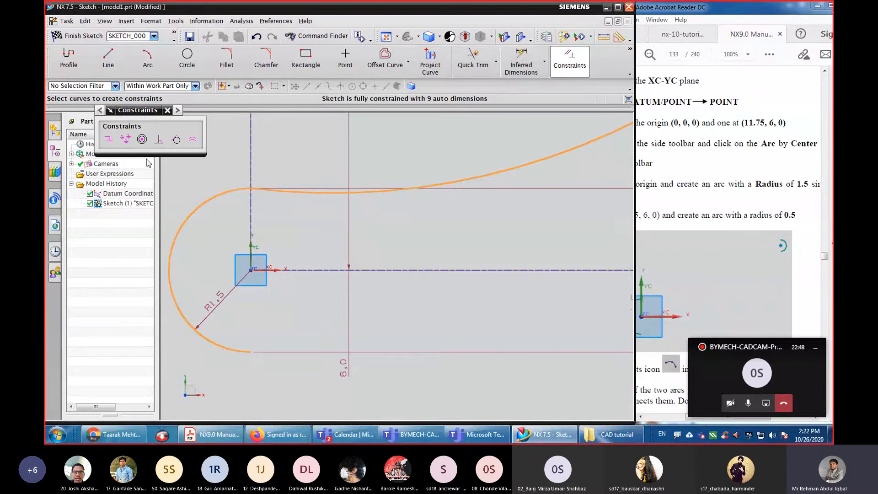
{"action": "left_click", "coordinate": [175, 140]}
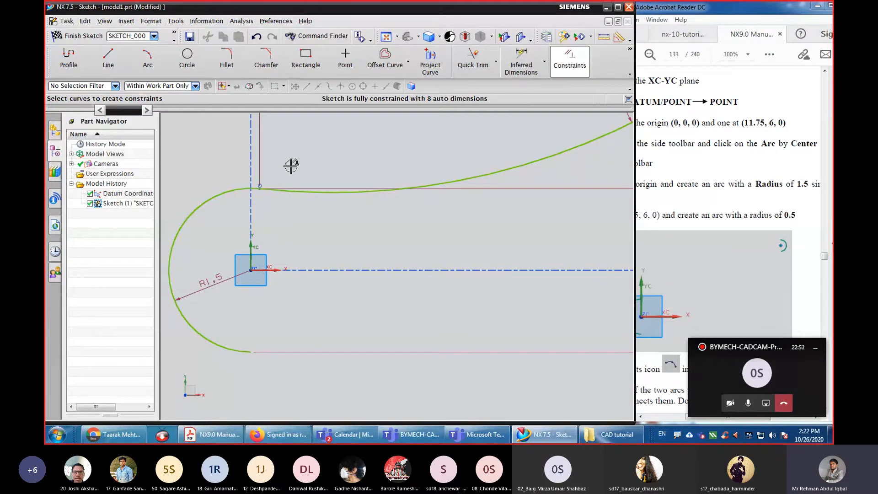
{"action": "scroll", "coordinate": [271, 192], "scroll_direction": "up", "scroll_amount": 3}
{"action": "scroll", "coordinate": [264, 182], "scroll_direction": "up", "scroll_amount": 2}
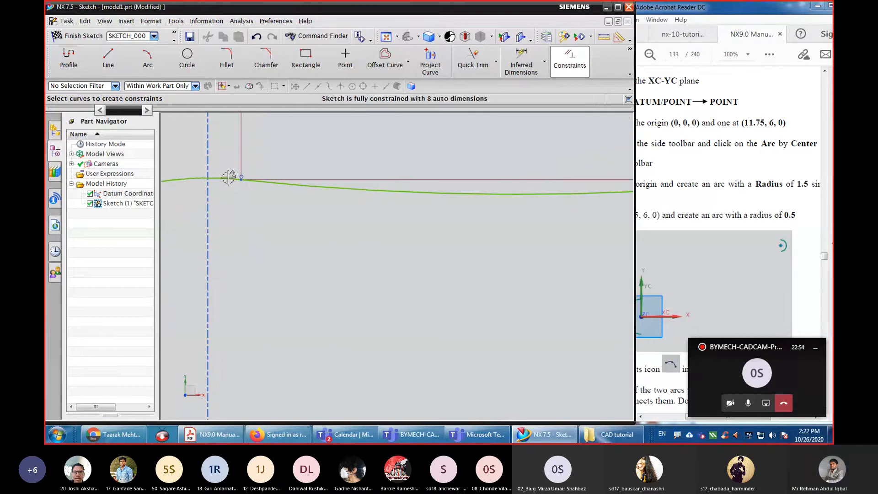
{"action": "left_click", "coordinate": [381, 41]}
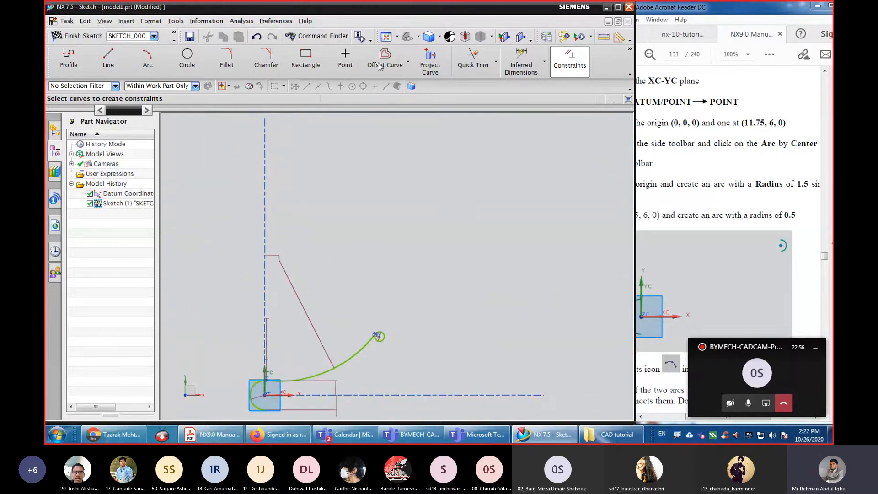
{"action": "left_click", "coordinate": [387, 37]}
{"action": "scroll", "coordinate": [313, 388], "scroll_direction": "up", "scroll_amount": 2}
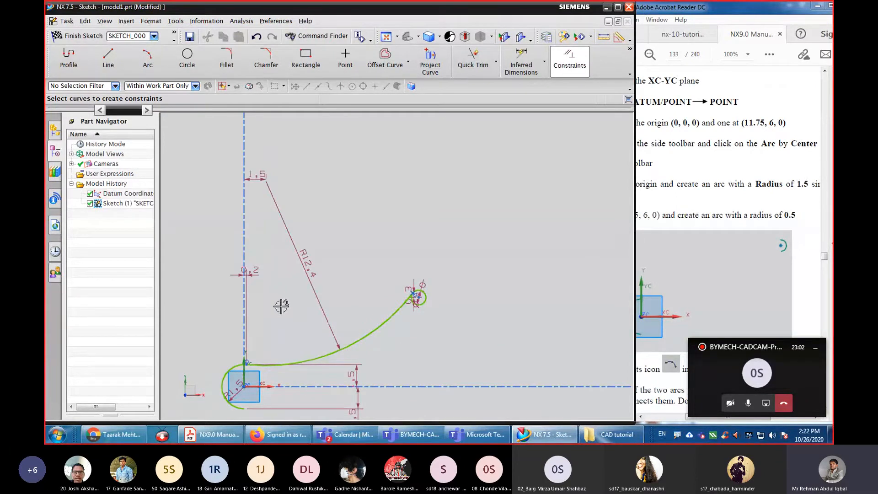
{"action": "scroll", "coordinate": [281, 306], "scroll_direction": "down", "scroll_amount": 2}
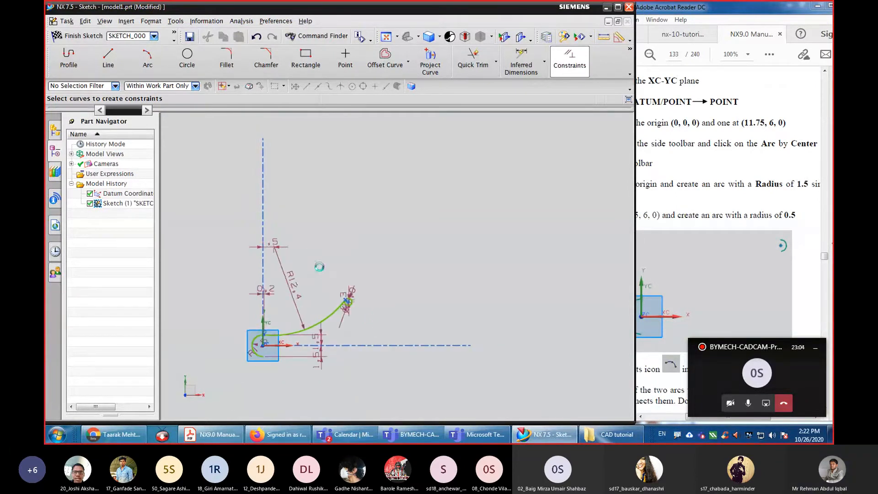
{"action": "scroll", "coordinate": [375, 266], "scroll_direction": "up", "scroll_amount": 3}
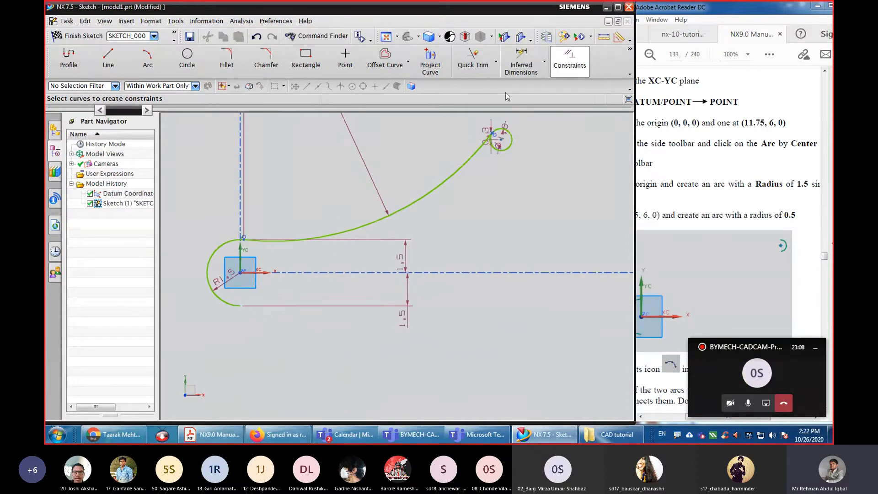
{"action": "left_click", "coordinate": [569, 60]}
Start another arc by three points in the blade sketch.
{"action": "left_click", "coordinate": [149, 67]}
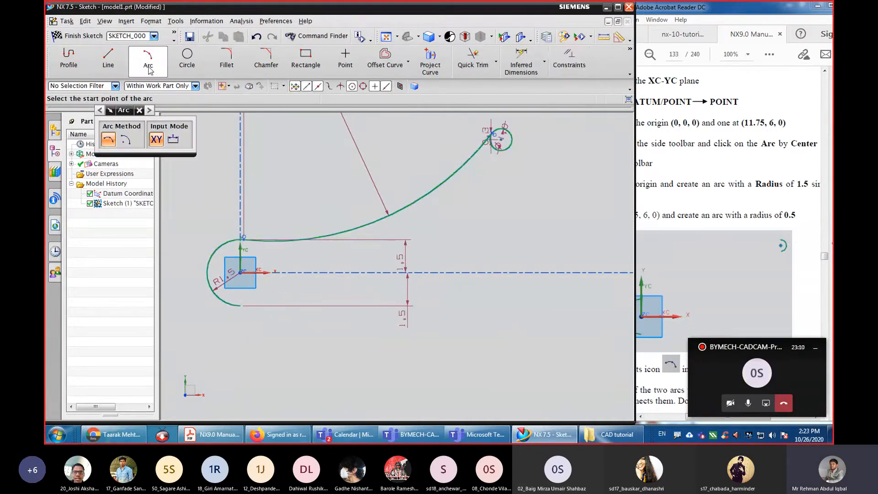
Draw a three-point arc from the lower endpoint of the 1.5 mm arc to the lower edge of the small circle.
{"action": "left_click", "coordinate": [239, 307]}
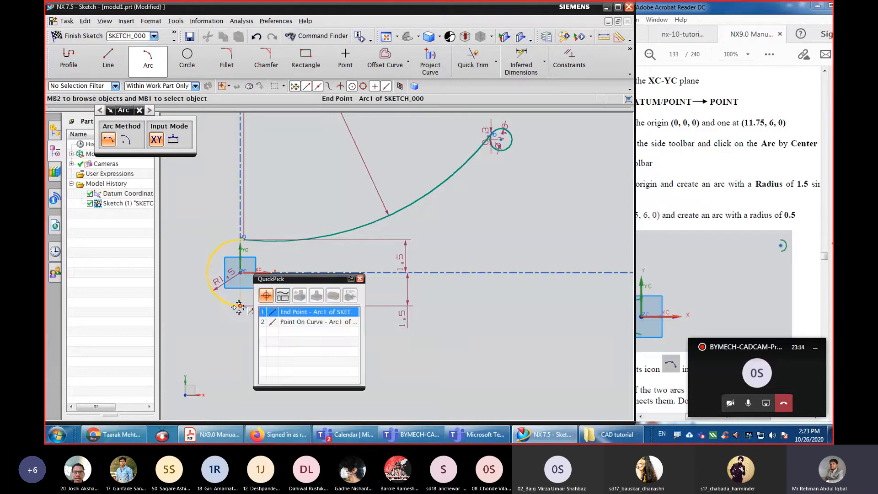
{"action": "left_click", "coordinate": [288, 313]}
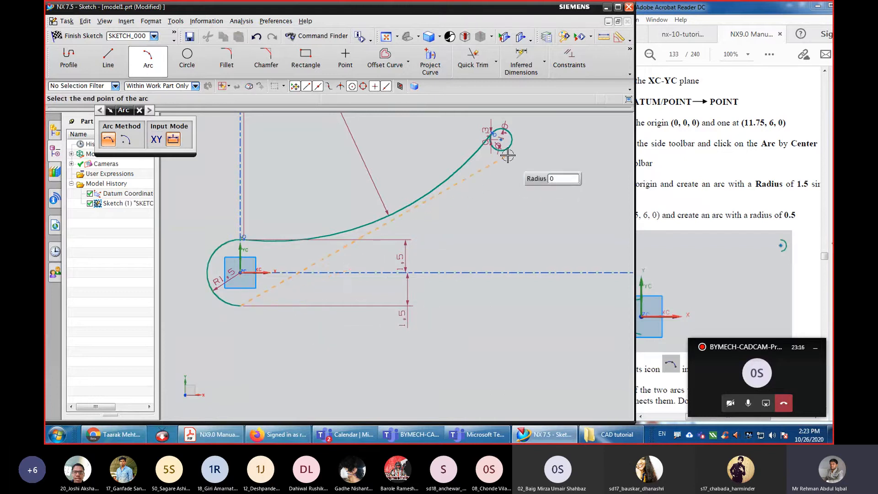
{"action": "scroll", "coordinate": [510, 151], "scroll_direction": "up", "scroll_amount": 3}
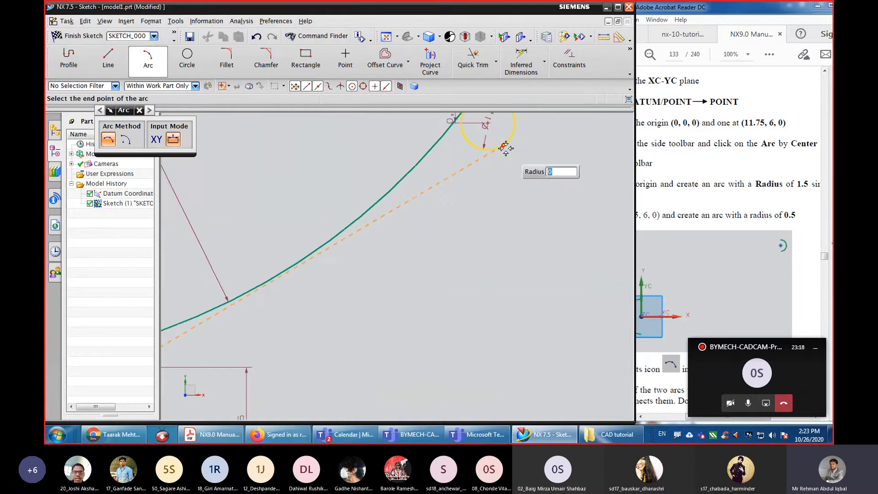
{"action": "left_click", "coordinate": [505, 147]}
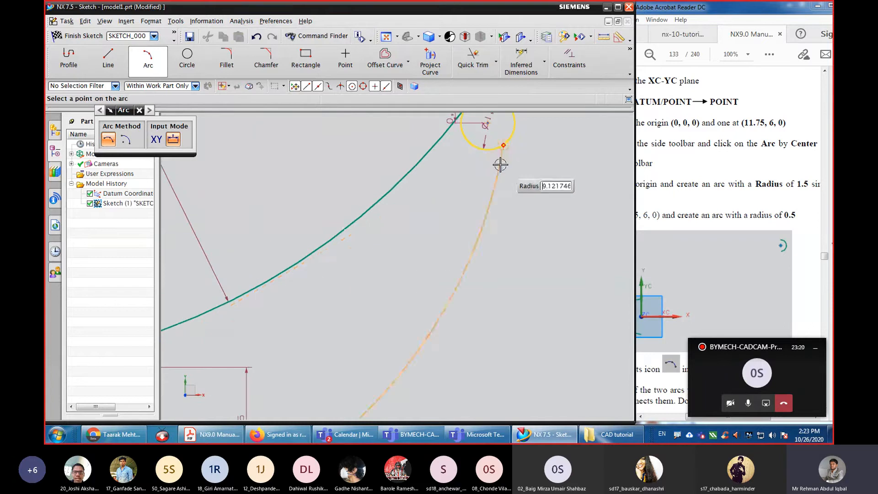
{"action": "left_click", "coordinate": [458, 241]}
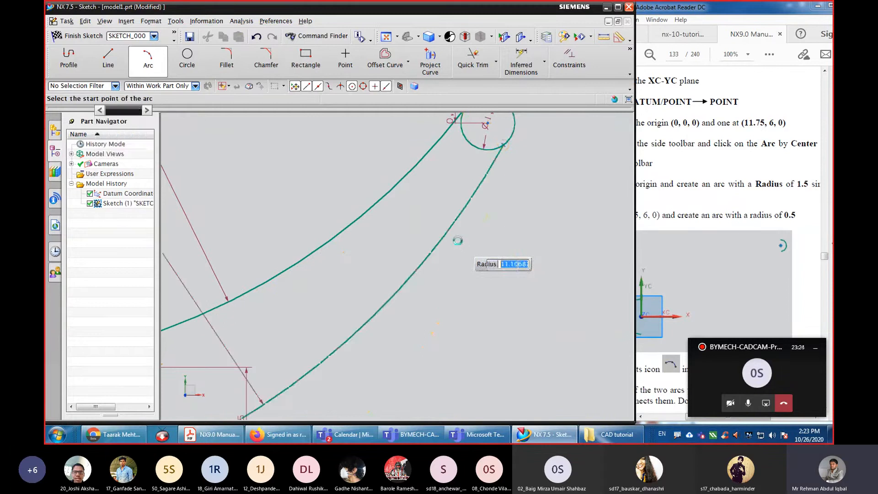
{"action": "left_click", "coordinate": [139, 110]}
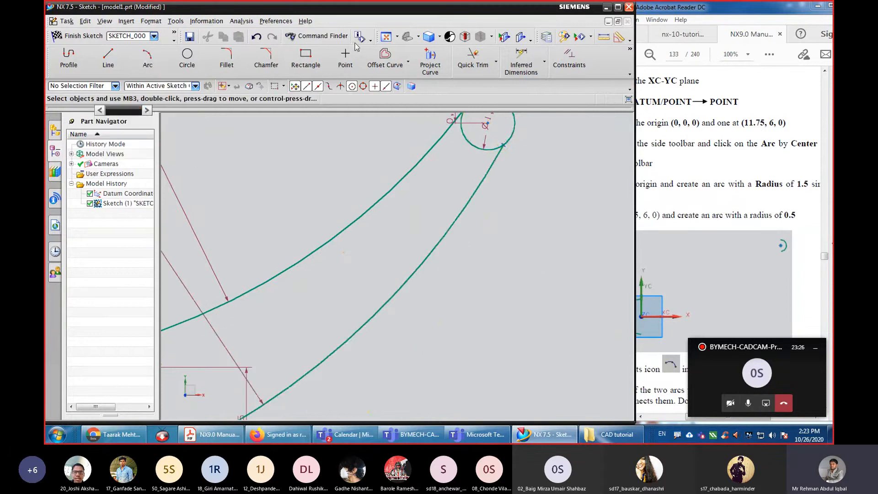
Apply a tangent constraint between the small circle and the lower connecting arc.
{"action": "left_click", "coordinate": [387, 37]}
{"action": "scroll", "coordinate": [221, 360], "scroll_direction": "up", "scroll_amount": 5}
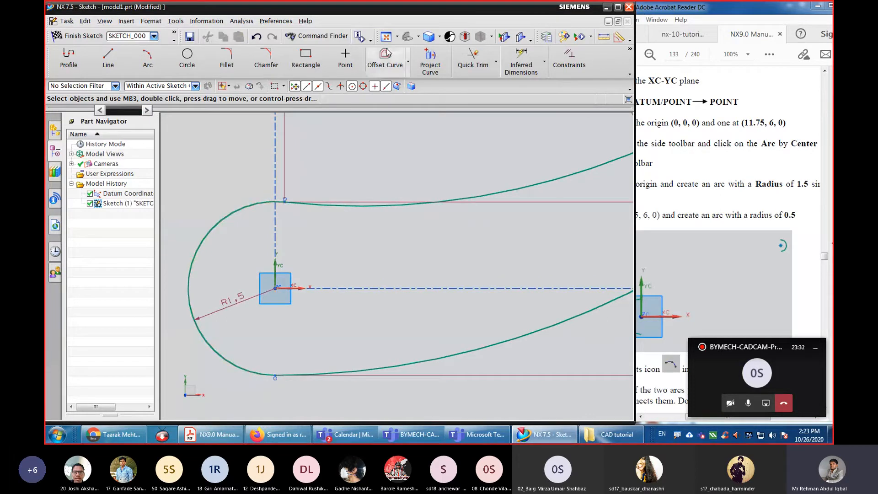
{"action": "scroll", "coordinate": [427, 329], "scroll_direction": "down", "scroll_amount": 6}
{"action": "scroll", "coordinate": [363, 345], "scroll_direction": "up", "scroll_amount": 8}
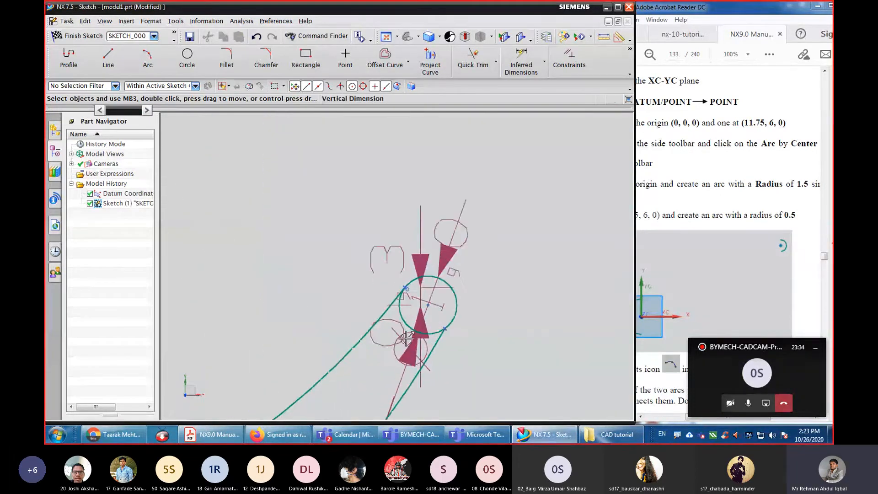
{"action": "left_click", "coordinate": [568, 67]}
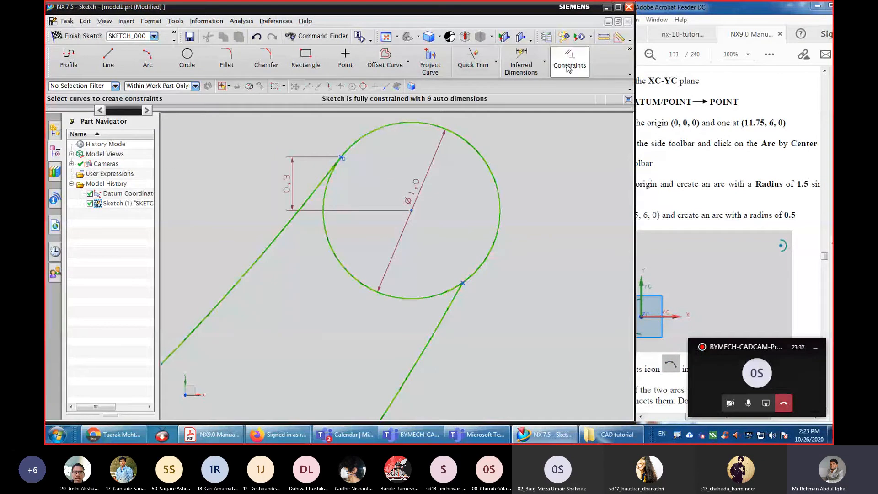
{"action": "left_click", "coordinate": [490, 251]}
{"action": "left_click", "coordinate": [443, 325]}
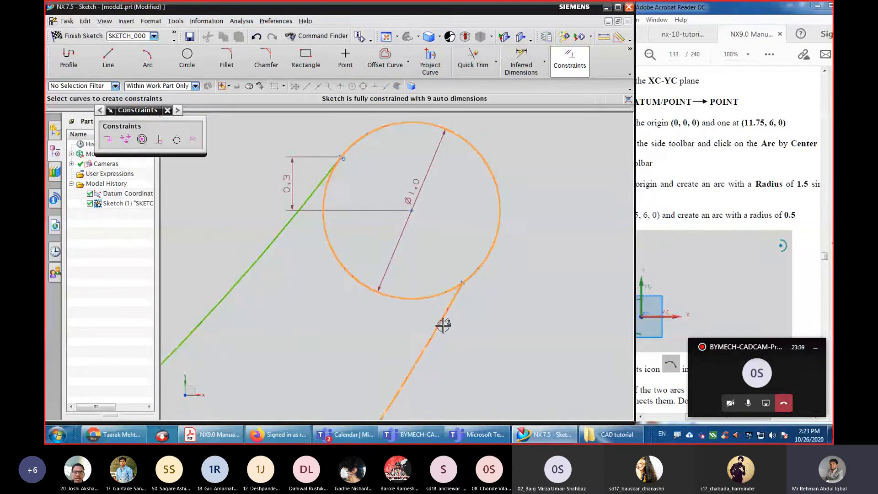
{"action": "left_click", "coordinate": [176, 140]}
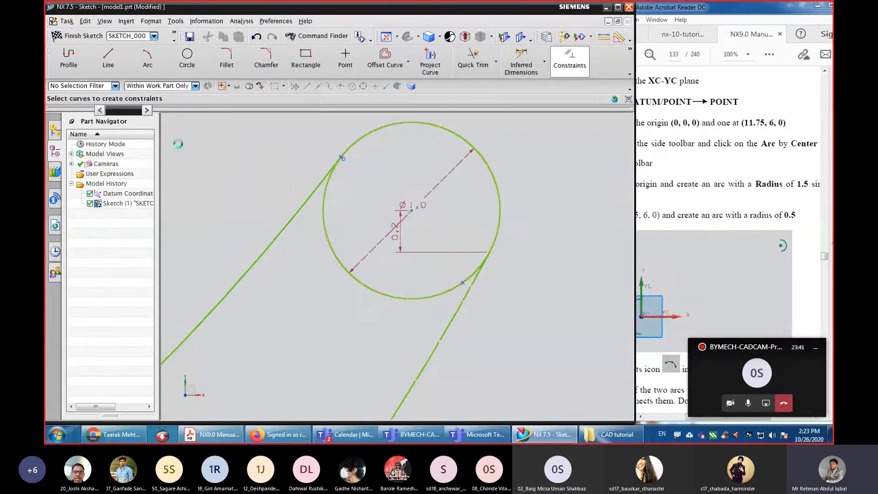
Trim away the inner part of the small circle between the two connecting arcs, following the manual's profile figure.
{"action": "left_click", "coordinate": [386, 37]}
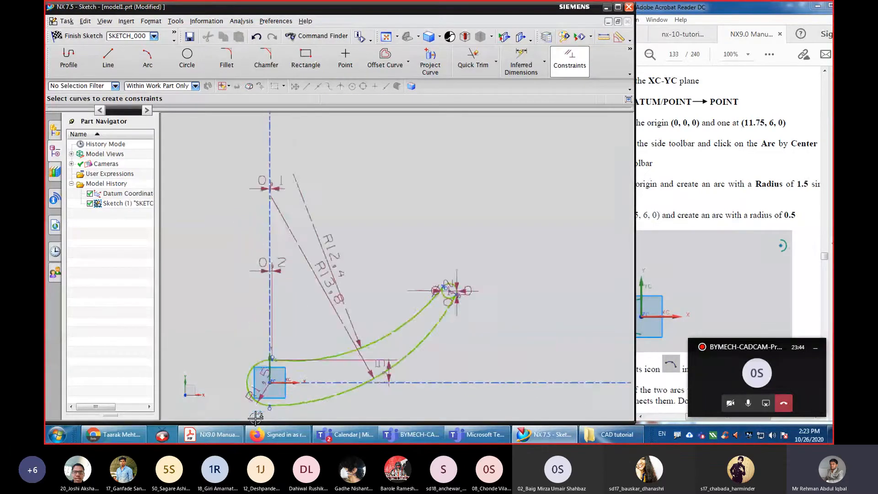
{"action": "scroll", "coordinate": [255, 417], "scroll_direction": "up", "scroll_amount": 3}
{"action": "scroll", "coordinate": [374, 347], "scroll_direction": "down", "scroll_amount": 2}
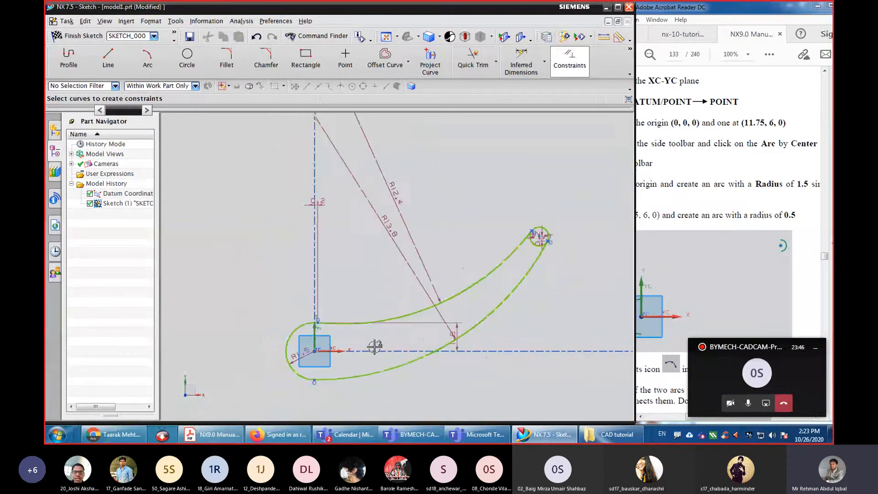
{"action": "left_click", "coordinate": [673, 241]}
{"action": "scroll", "coordinate": [674, 241], "scroll_direction": "down", "scroll_amount": 8}
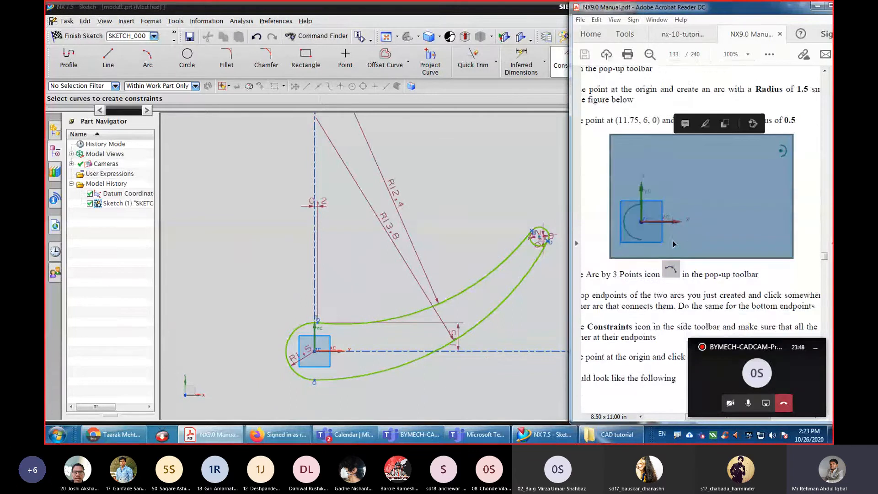
{"action": "scroll", "coordinate": [673, 261], "scroll_direction": "down", "scroll_amount": 3}
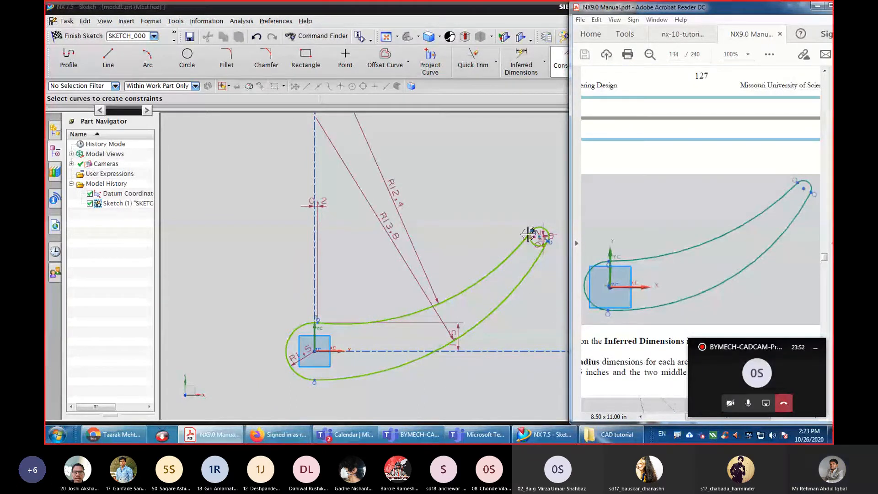
{"action": "left_click", "coordinate": [559, 68]}
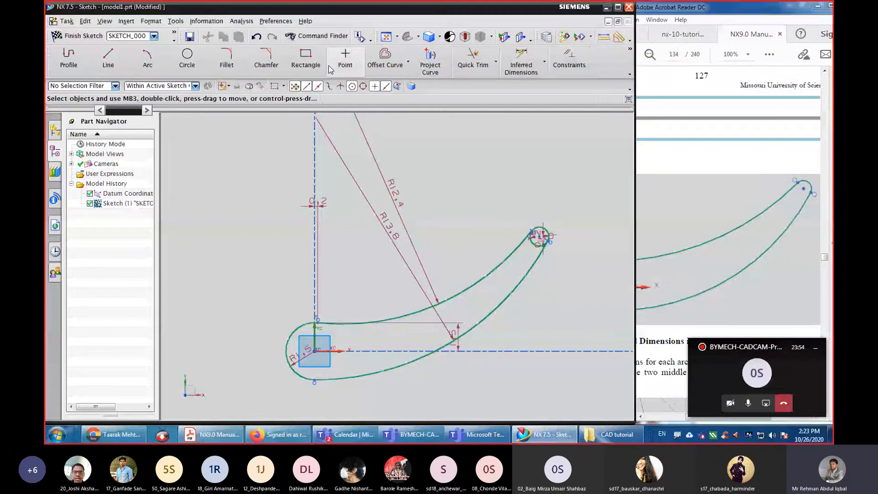
{"action": "scroll", "coordinate": [572, 283], "scroll_direction": "up", "scroll_amount": 3}
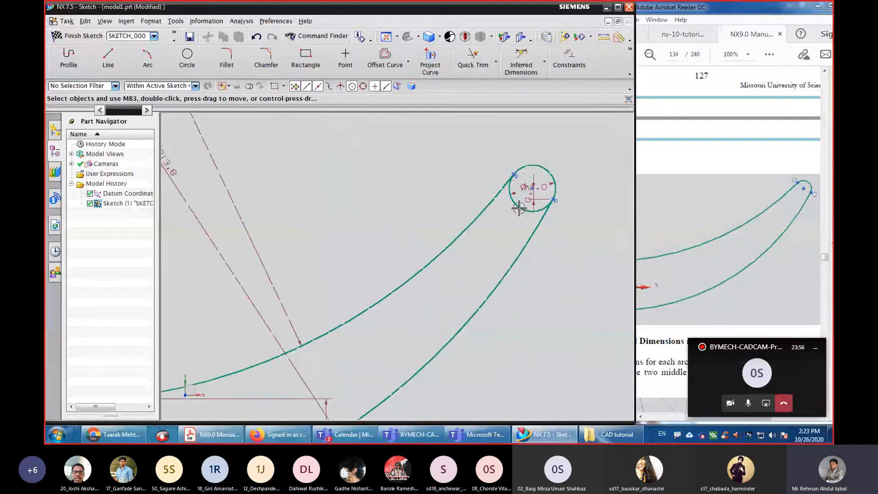
{"action": "left_click", "coordinate": [474, 57]}
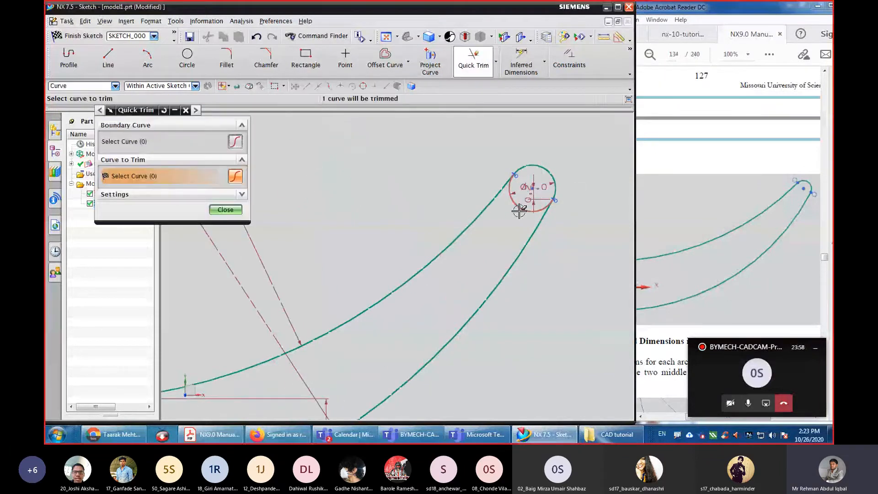
{"action": "left_click", "coordinate": [519, 211]}
{"action": "left_click", "coordinate": [225, 211]}
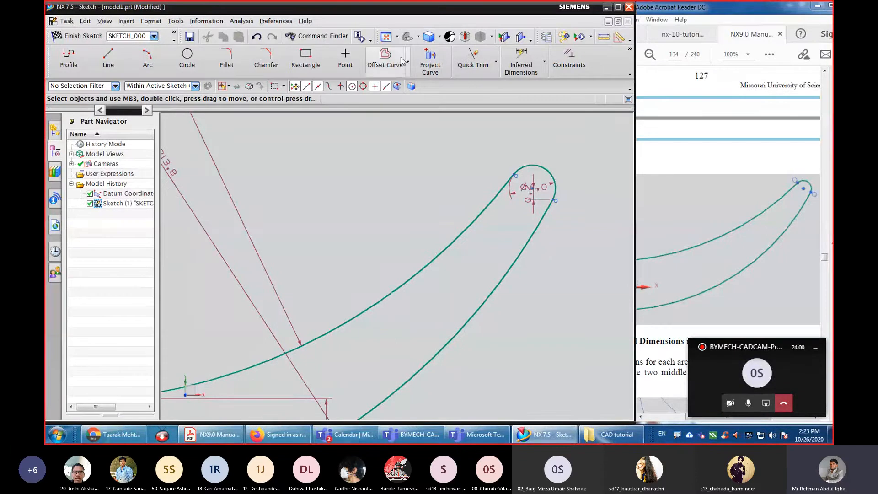
Set the upper connecting arc's radius to 18 mm.
{"action": "scroll", "coordinate": [289, 227], "scroll_direction": "down", "scroll_amount": 4}
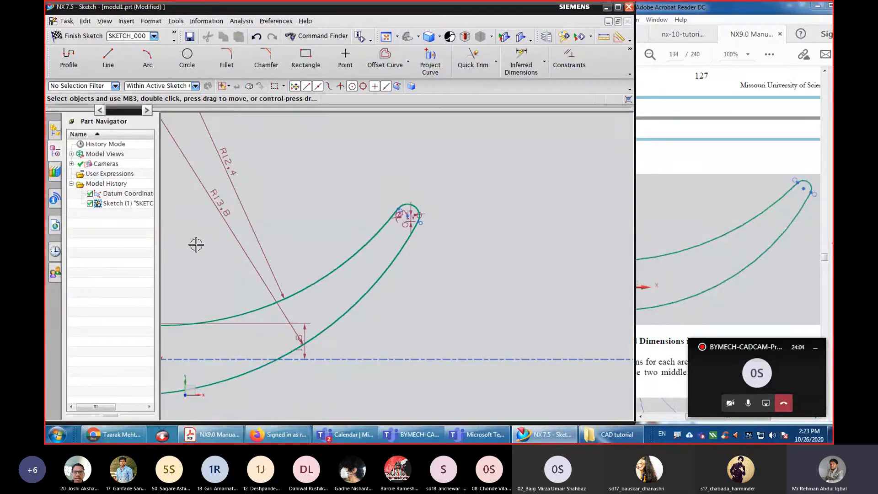
{"action": "middle_click_drag", "start_coordinate": [258, 252], "coordinate": [309, 245], "text": "shift"}
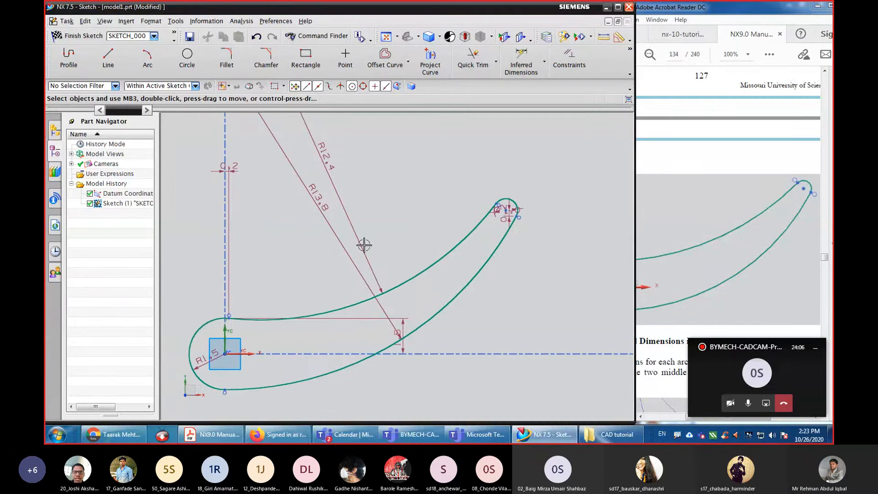
{"action": "left_click", "coordinate": [699, 275]}
{"action": "scroll", "coordinate": [699, 275], "scroll_direction": "down", "scroll_amount": 5}
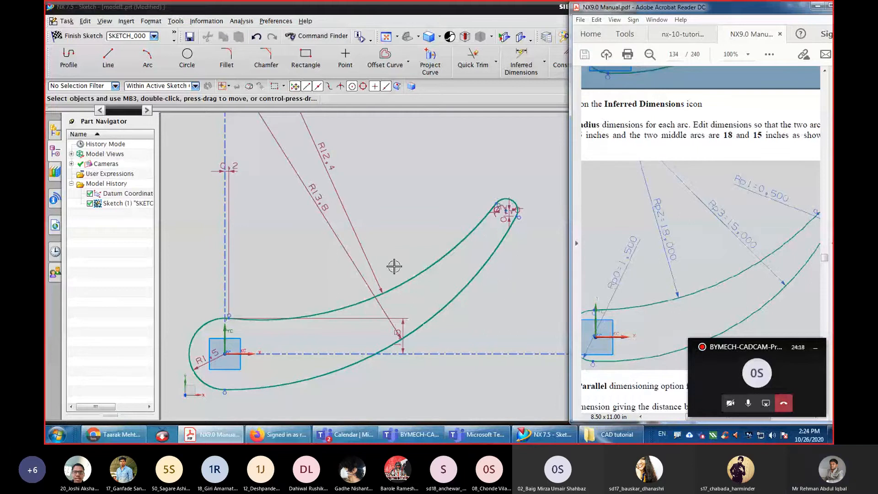
{"action": "double_click", "coordinate": [328, 161]}
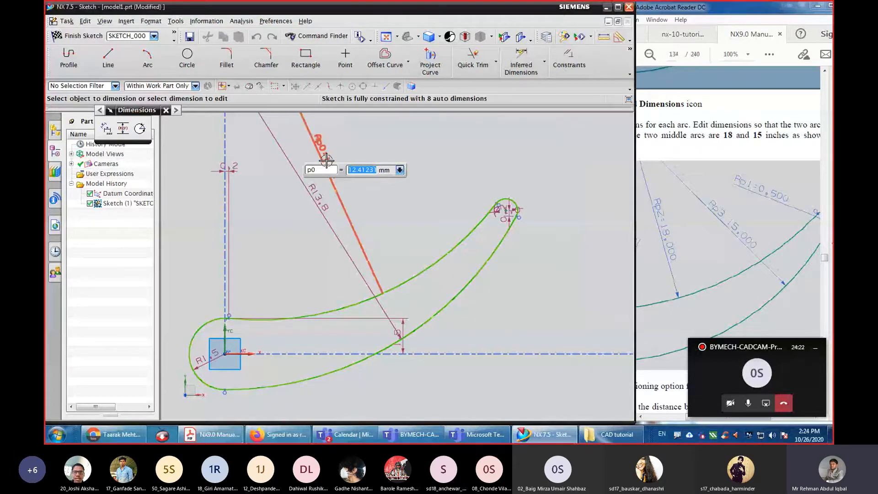
{"action": "type", "text": "18"}
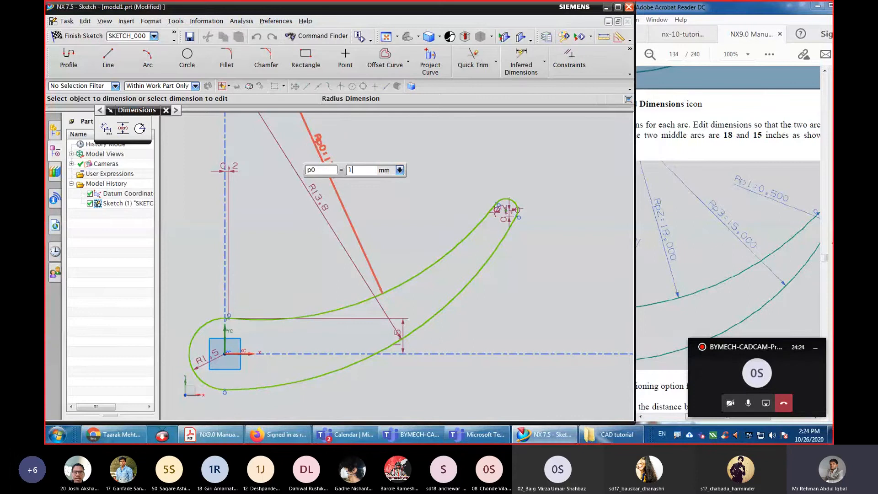
{"action": "key", "text": "Return"}
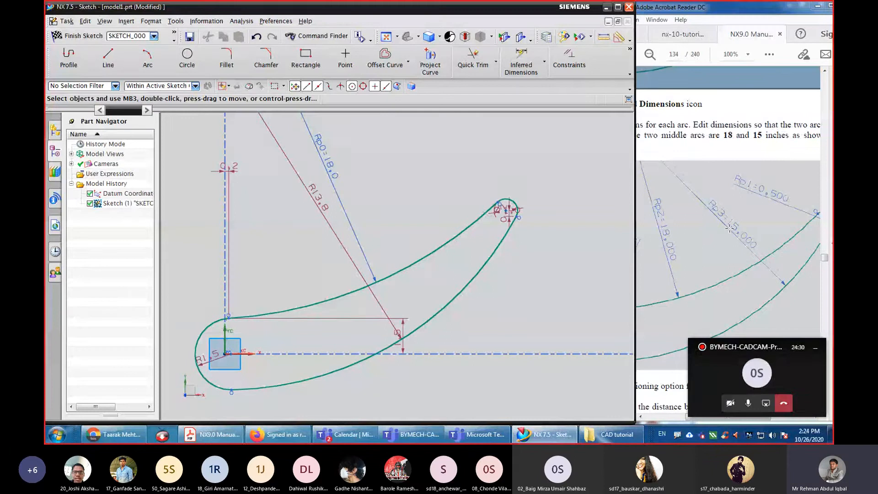
Set the lower connecting arc's radius to 15 mm.
{"action": "double_click", "coordinate": [319, 197]}
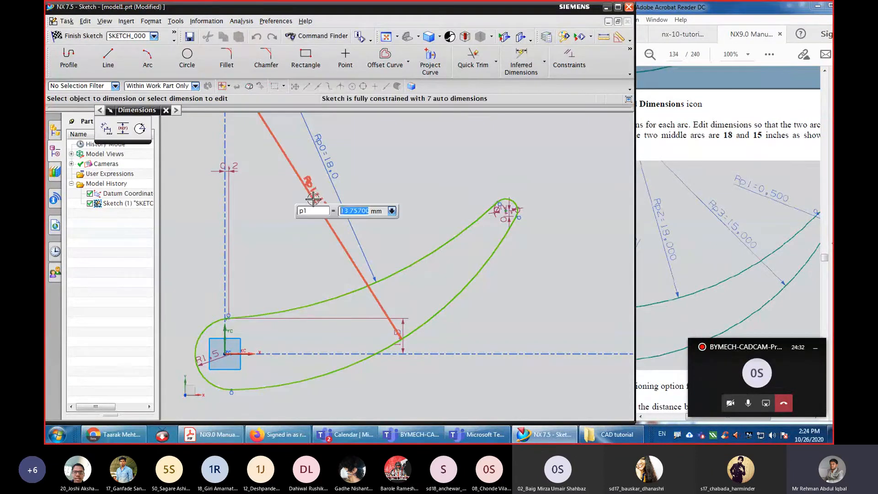
{"action": "type", "text": "15"}
{"action": "key", "text": "Return"}
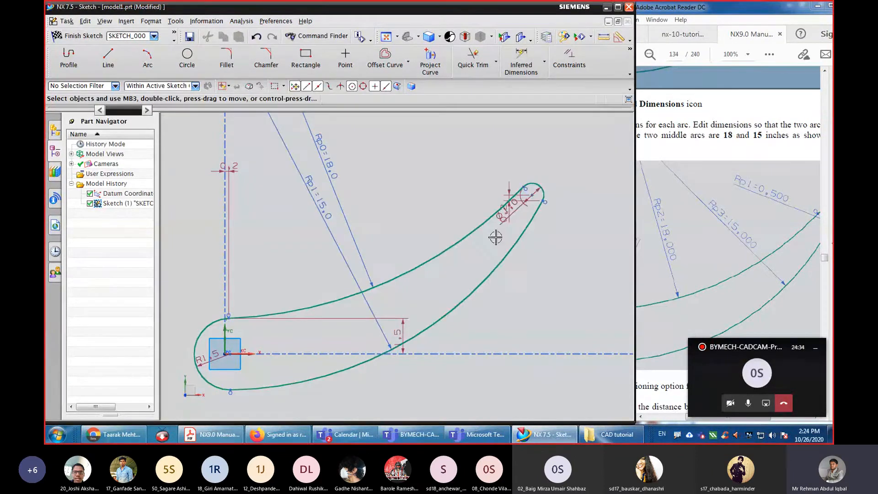
Read the manual's instructions on the parallel dimension, finishing the sketch and the cone that follows.
{"action": "scroll", "coordinate": [694, 260], "scroll_direction": "down", "scroll_amount": 2}
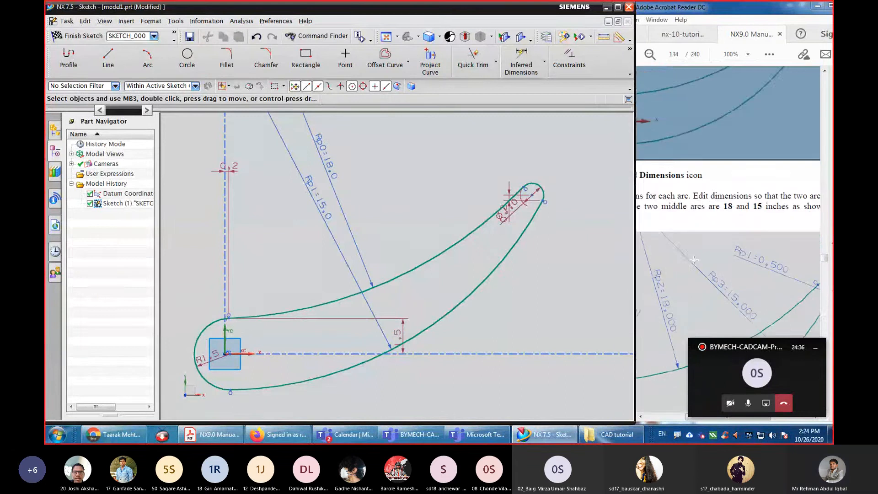
{"action": "left_click", "coordinate": [669, 217]}
{"action": "scroll", "coordinate": [696, 218], "scroll_direction": "up", "scroll_amount": 2}
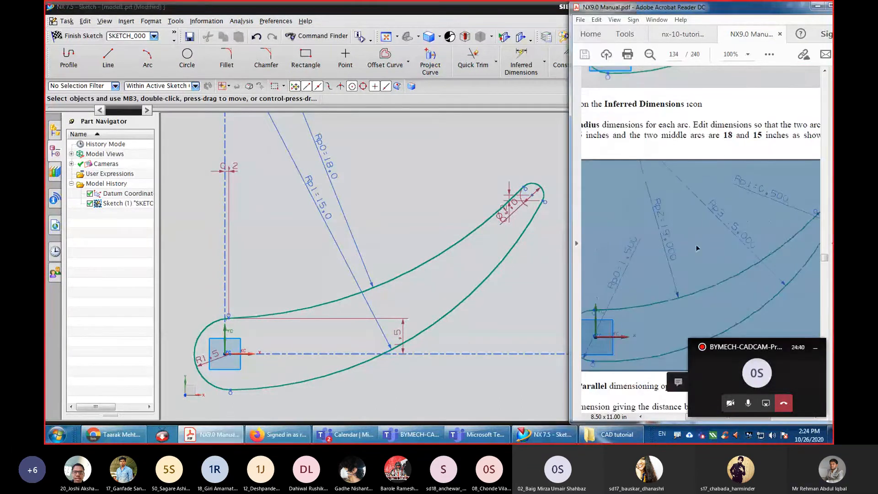
{"action": "scroll", "coordinate": [694, 249], "scroll_direction": "down", "scroll_amount": 5}
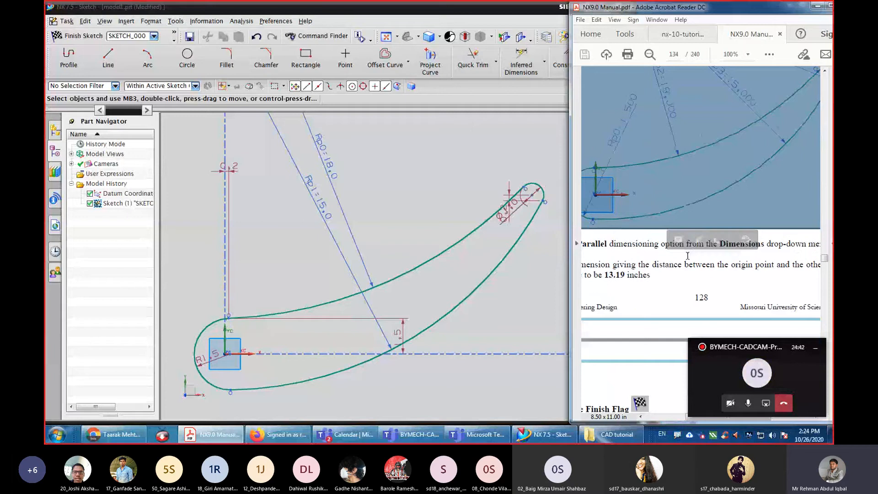
{"action": "scroll", "coordinate": [691, 251], "scroll_direction": "down", "scroll_amount": 6}
{"action": "scroll", "coordinate": [681, 269], "scroll_direction": "down", "scroll_amount": 5}
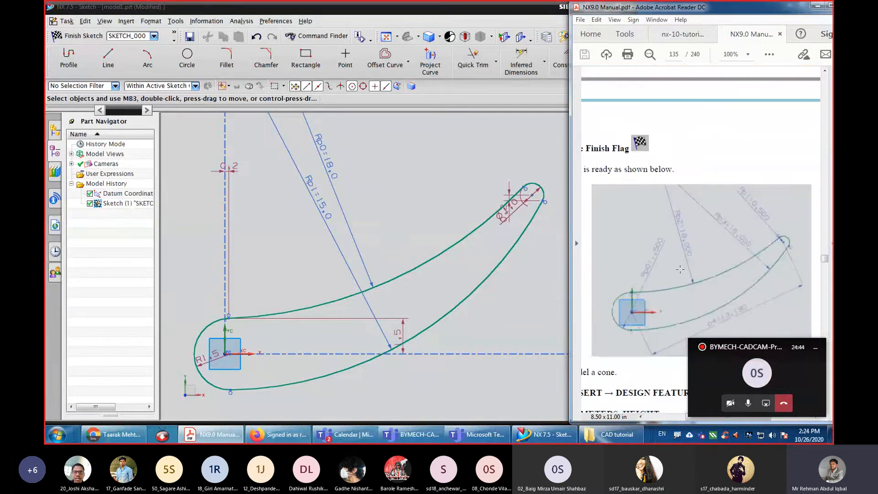
{"action": "scroll", "coordinate": [656, 236], "scroll_direction": "down", "scroll_amount": 3}
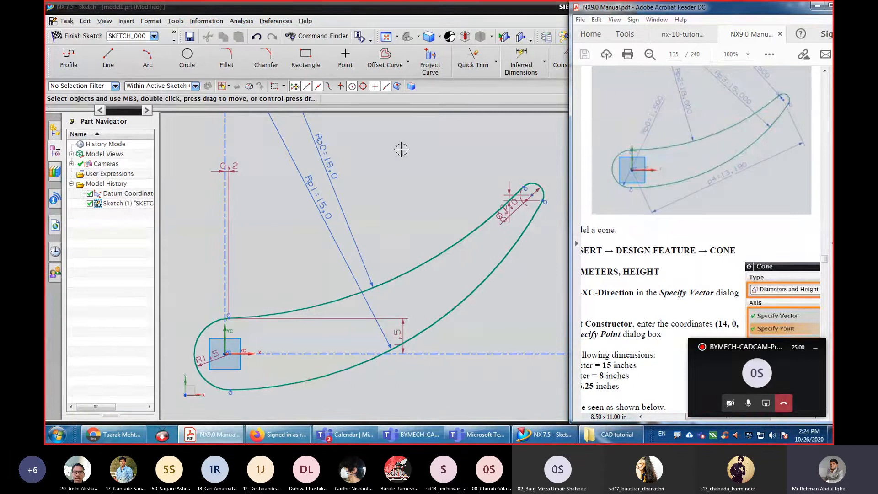
{"action": "left_click", "coordinate": [544, 68]}
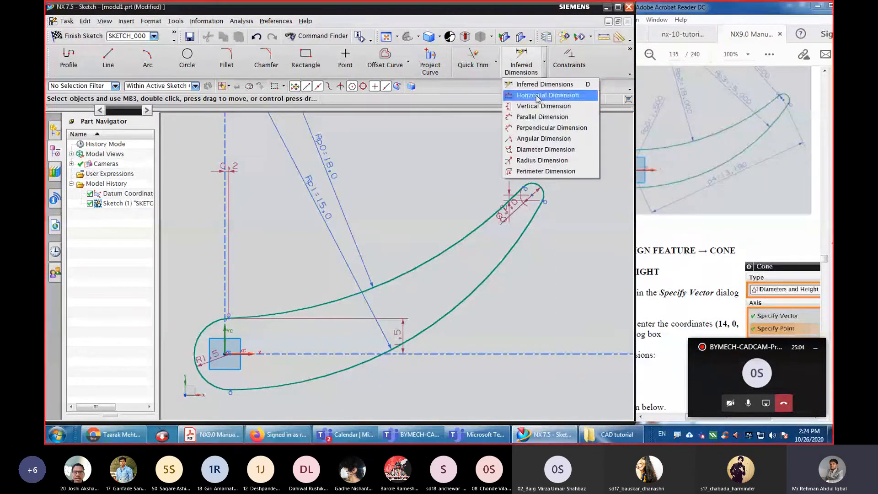
{"action": "left_click", "coordinate": [543, 117]}
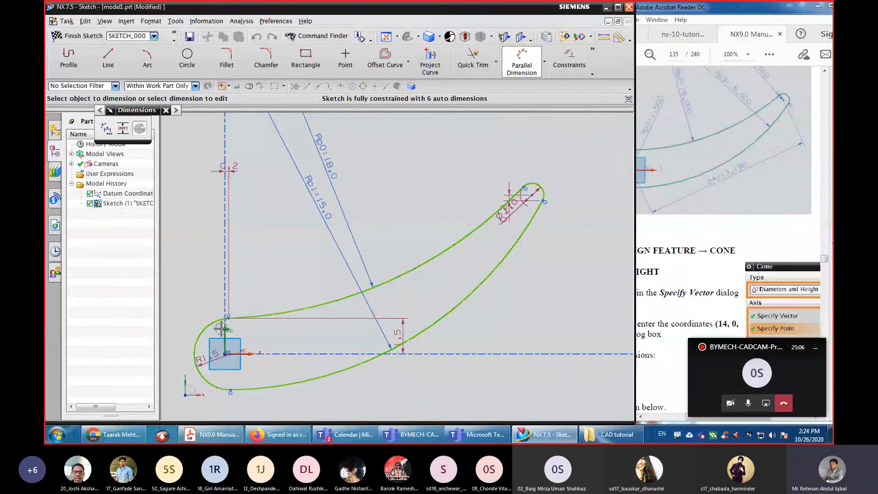
{"action": "left_click", "coordinate": [223, 351]}
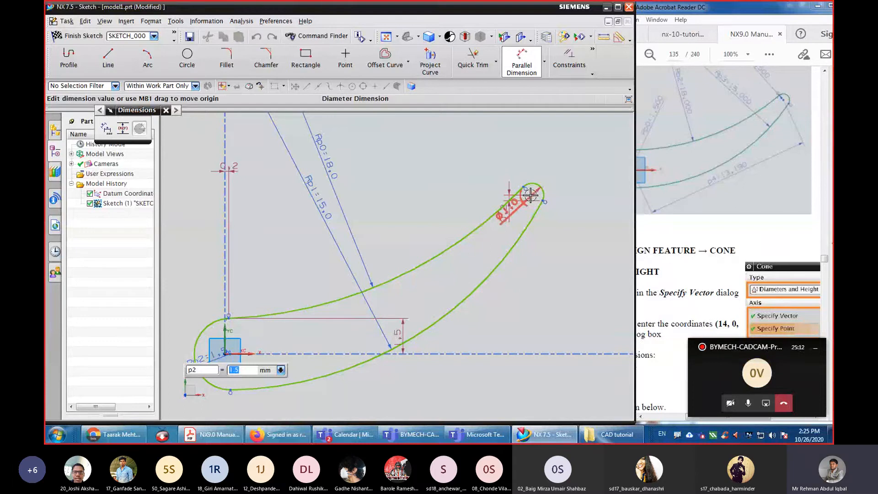
{"action": "left_click", "coordinate": [508, 205]}
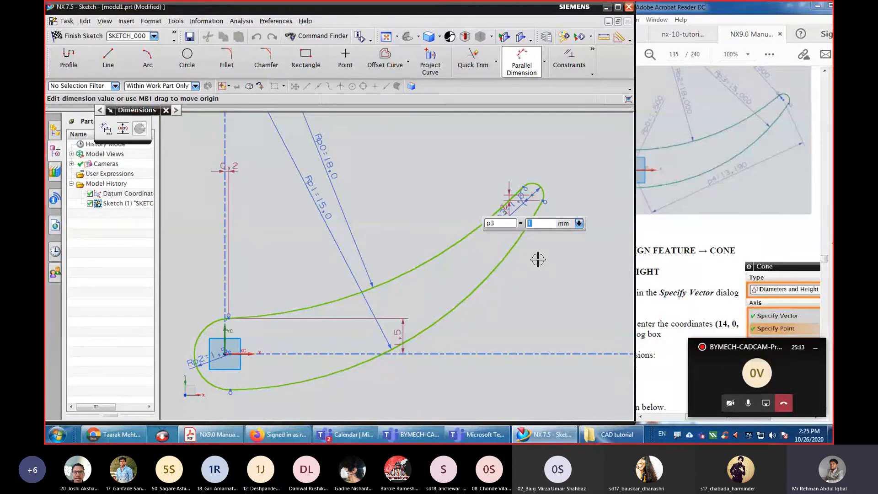
{"action": "left_click", "coordinate": [166, 111]}
{"action": "left_click", "coordinate": [517, 69]}
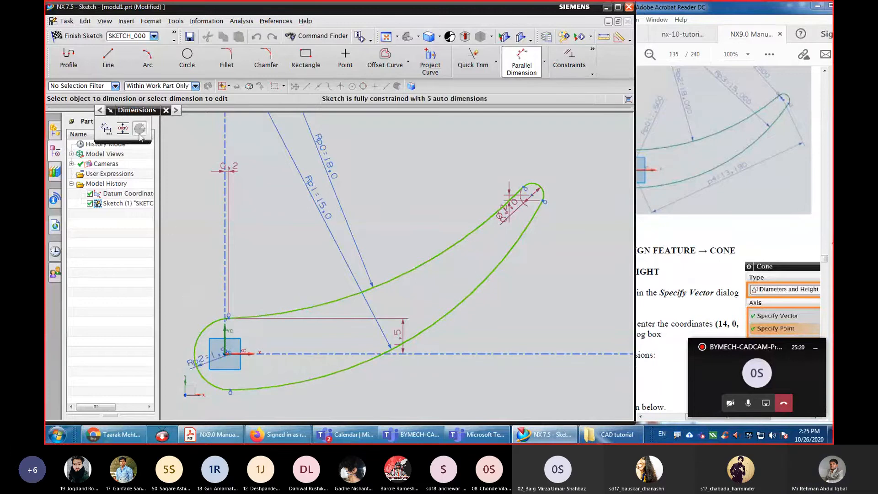
{"action": "left_click", "coordinate": [107, 129]}
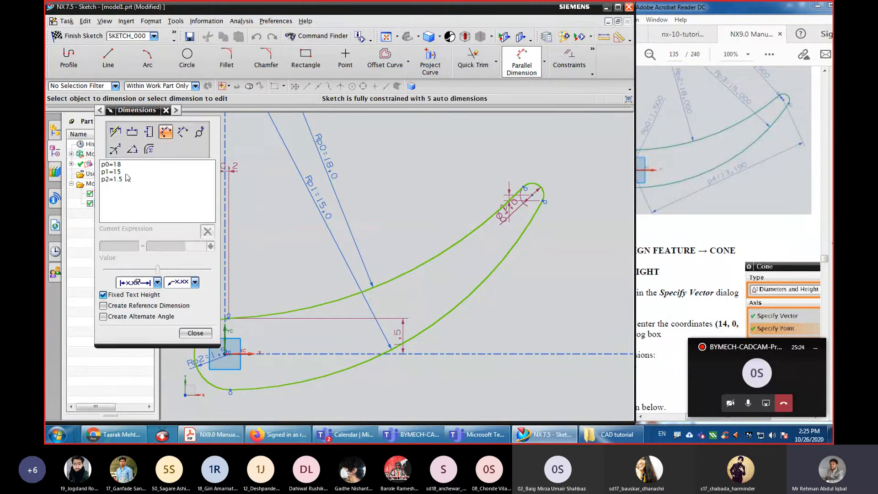
{"action": "left_click", "coordinate": [166, 109]}
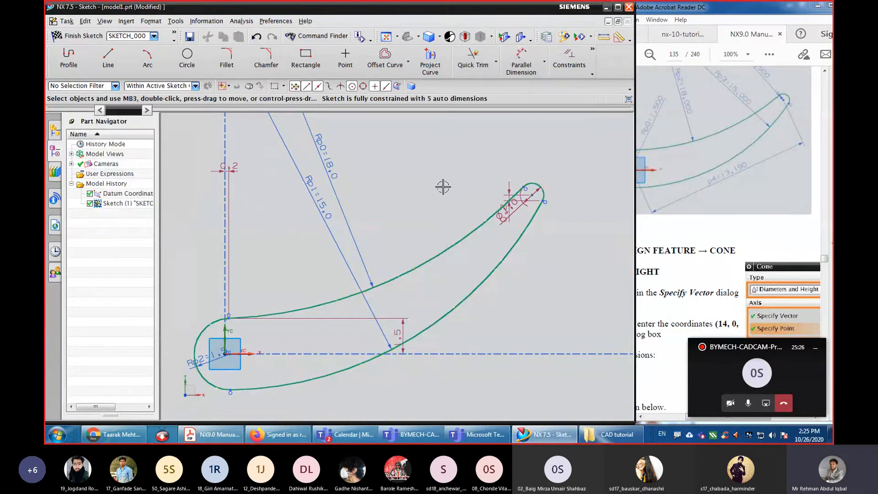
{"action": "left_click", "coordinate": [521, 73]}
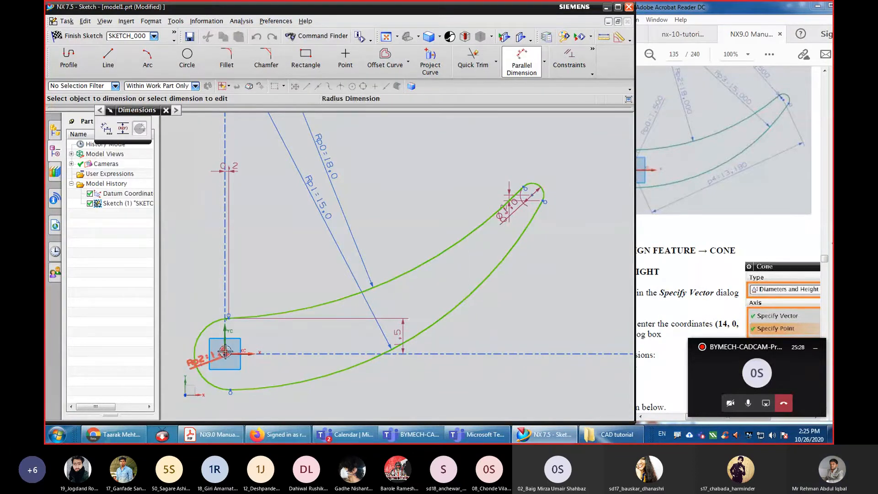
{"action": "left_click", "coordinate": [226, 353]}
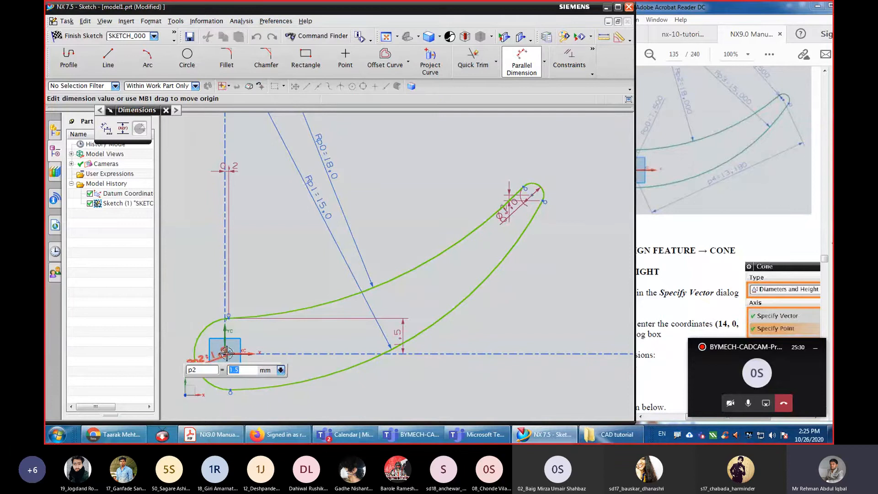
{"action": "left_click", "coordinate": [532, 197]}
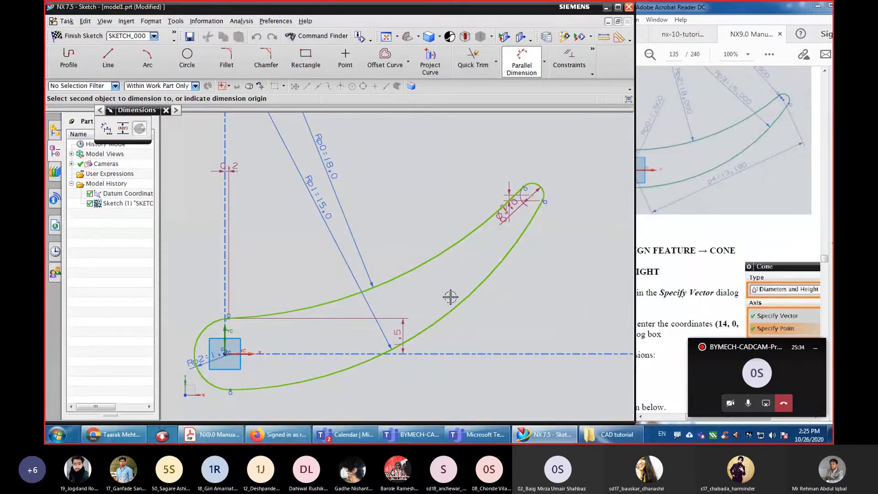
{"action": "left_click", "coordinate": [166, 110]}
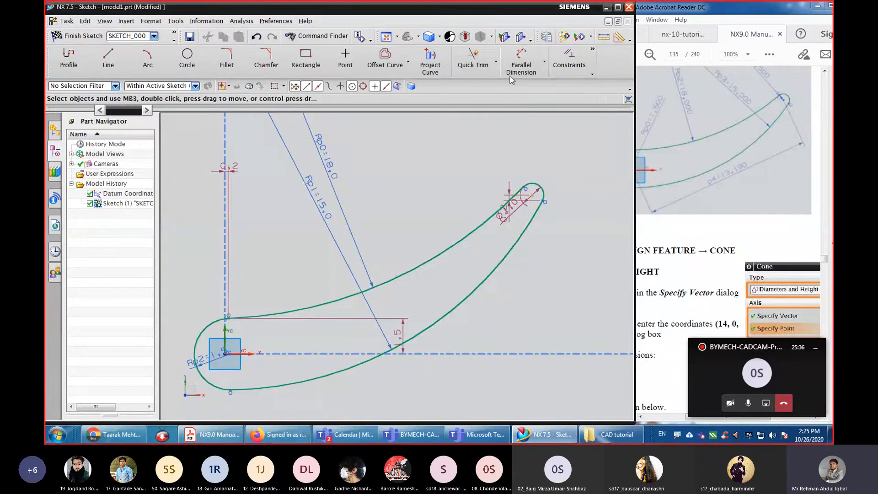
Add a parallel dimension between the centre points of the large and small end arcs and set it to 13.19 mm.
{"action": "left_click", "coordinate": [515, 73]}
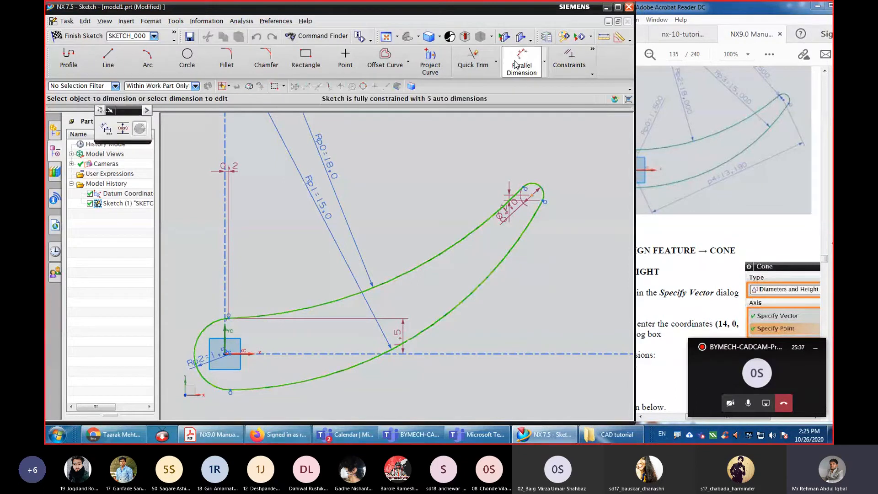
{"action": "left_click", "coordinate": [226, 353]}
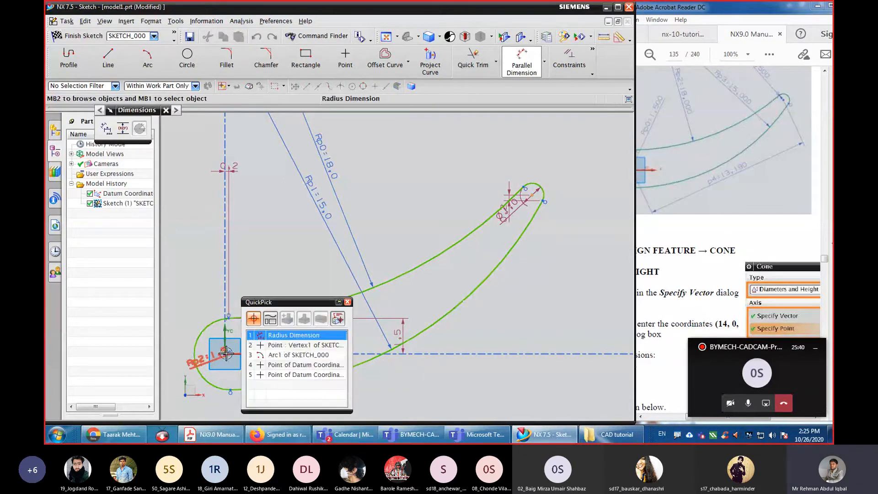
{"action": "left_click", "coordinate": [284, 348]}
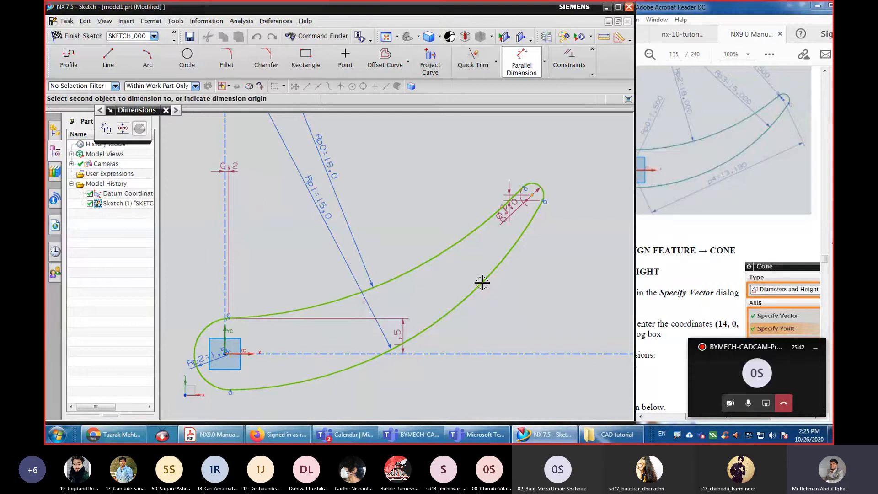
{"action": "left_click", "coordinate": [533, 195]}
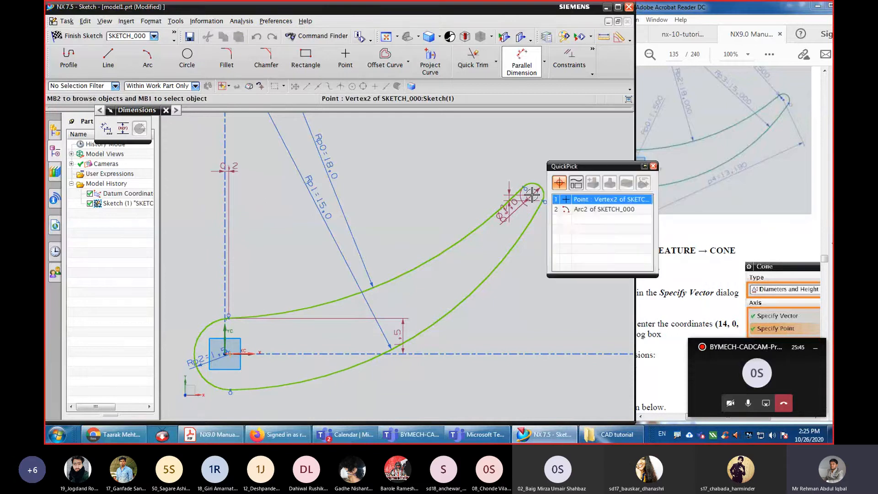
{"action": "left_click", "coordinate": [583, 202]}
{"action": "left_click", "coordinate": [544, 280]}
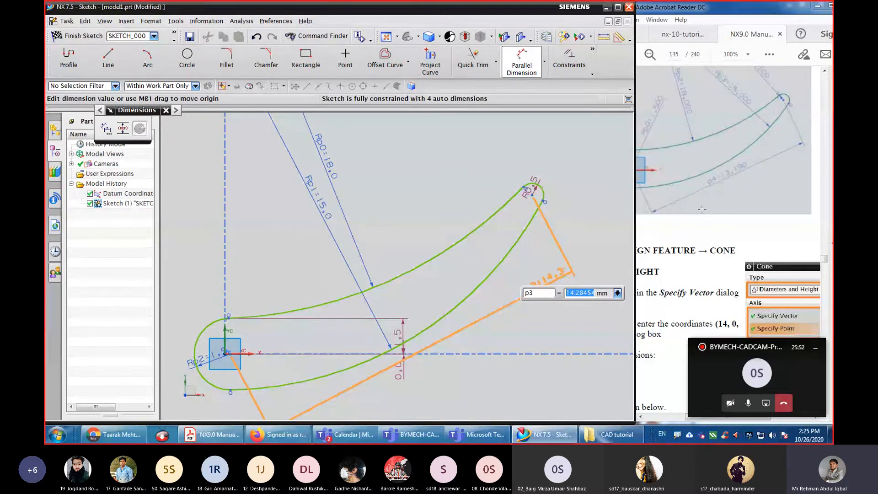
{"action": "type", "text": "13."}
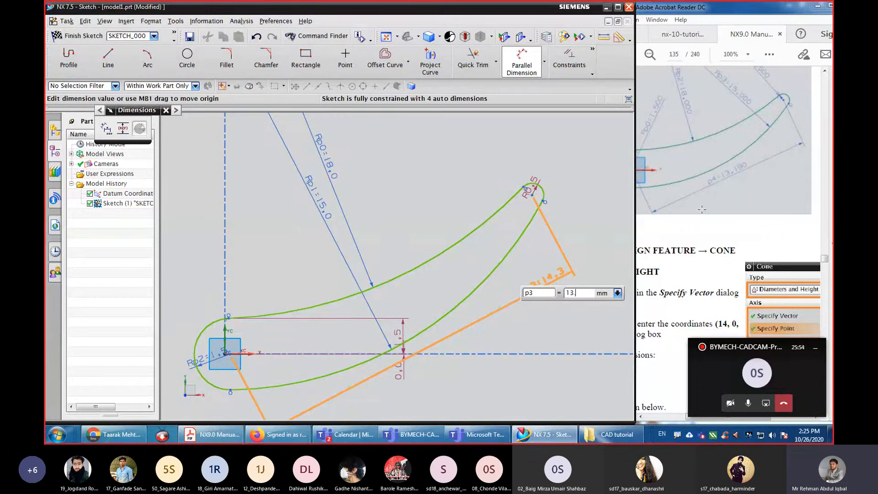
{"action": "type", "text": "19"}
{"action": "key", "text": "Return"}
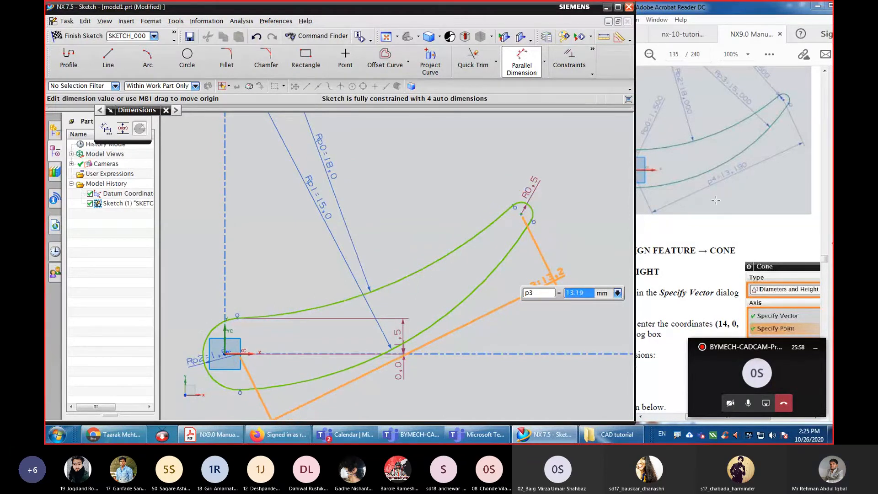
Check the profile against the manual's figure and finish the blade sketch.
{"action": "left_click", "coordinate": [709, 225]}
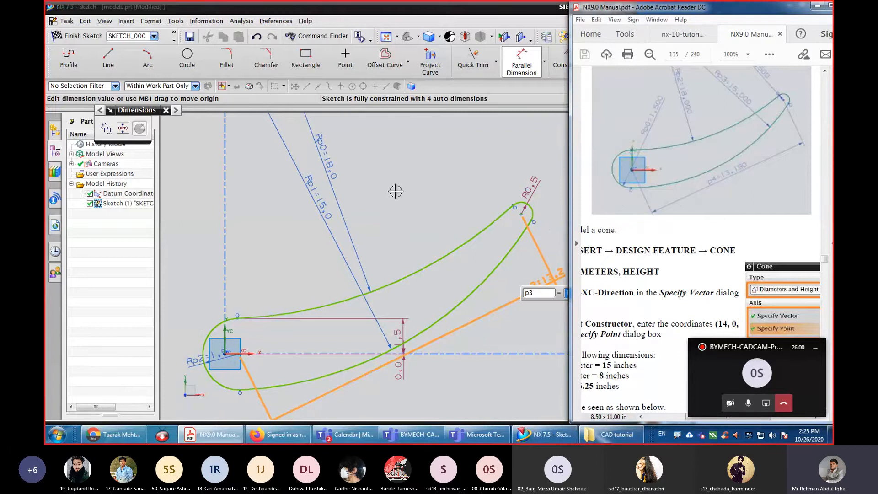
{"action": "left_click", "coordinate": [85, 35]}
{"action": "left_click", "coordinate": [85, 36]}
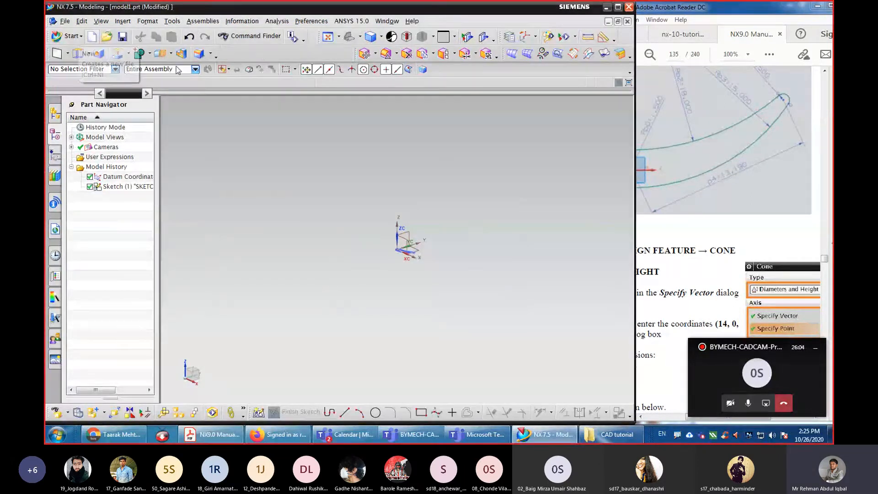
{"action": "left_click", "coordinate": [328, 39]}
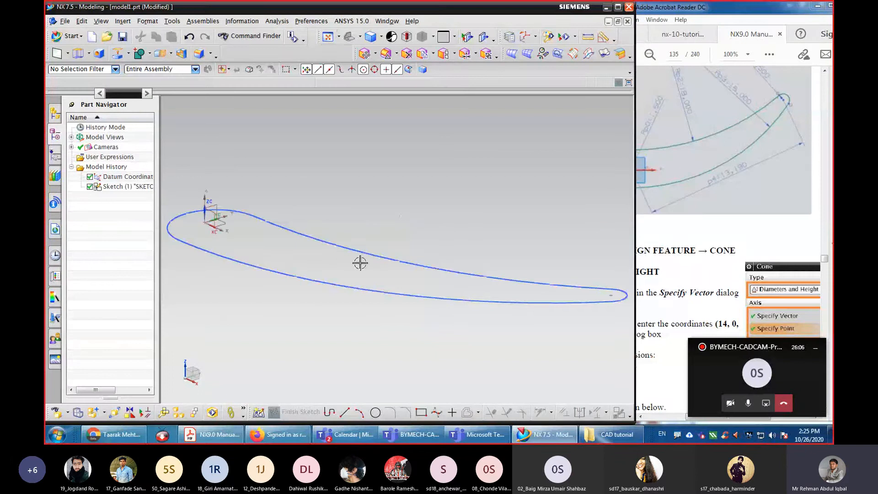
{"action": "scroll", "coordinate": [410, 339], "scroll_direction": "down", "scroll_amount": 3}
{"action": "scroll", "coordinate": [366, 344], "scroll_direction": "down", "scroll_amount": 1}
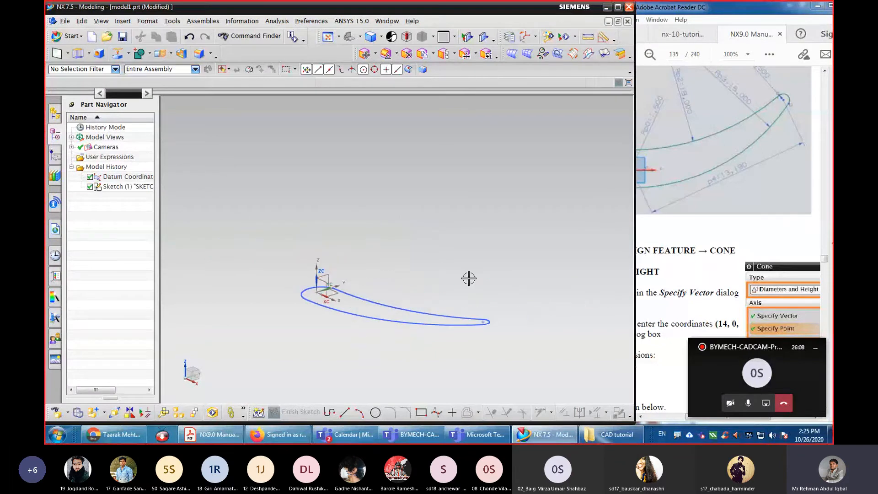
Read the manual's instructions and figures for the cone, the aerofoil extrusion and the unite that follows.
{"action": "left_click", "coordinate": [706, 235]}
{"action": "scroll", "coordinate": [651, 283], "scroll_direction": "down", "scroll_amount": 4}
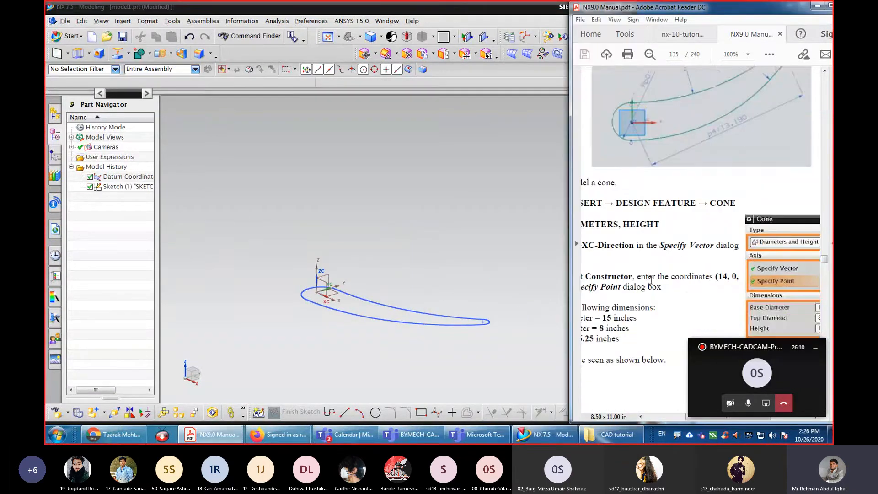
{"action": "scroll", "coordinate": [650, 286], "scroll_direction": "down", "scroll_amount": 4}
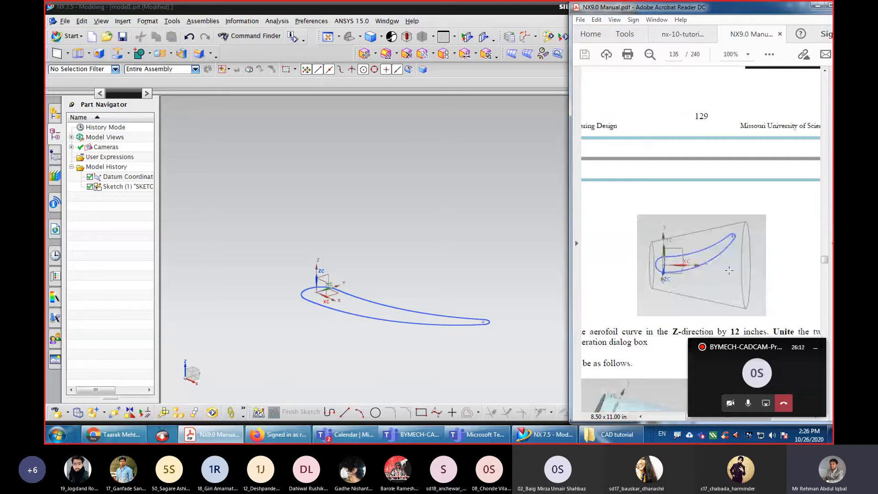
{"action": "scroll", "coordinate": [660, 278], "scroll_direction": "down", "scroll_amount": 4}
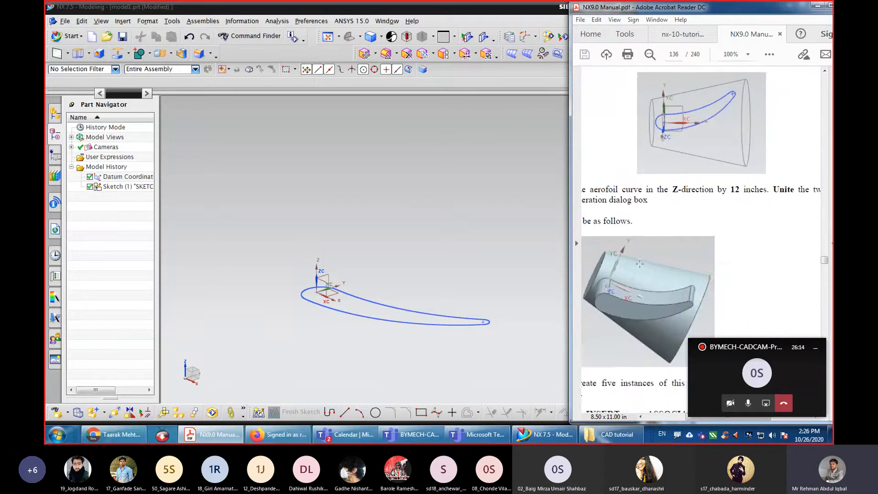
{"action": "scroll", "coordinate": [641, 267], "scroll_direction": "up", "scroll_amount": 8}
{"action": "scroll", "coordinate": [640, 267], "scroll_direction": "up", "scroll_amount": 5}
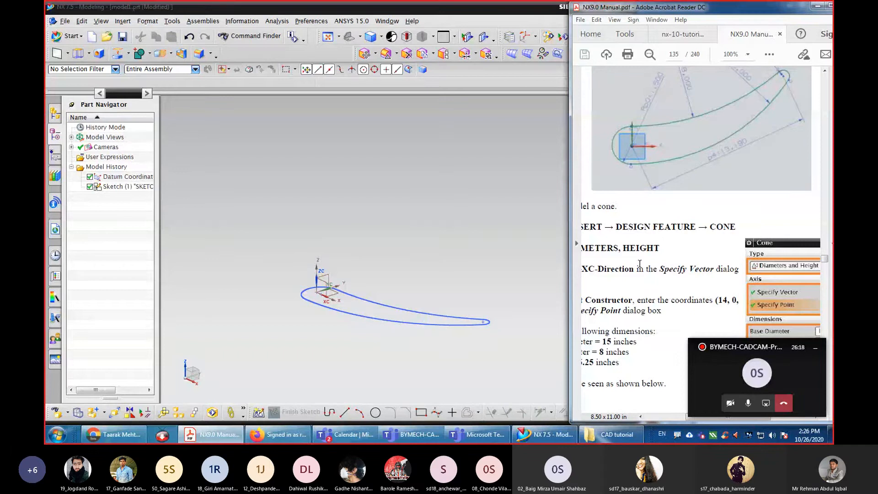
{"action": "scroll", "coordinate": [640, 264], "scroll_direction": "up", "scroll_amount": 2}
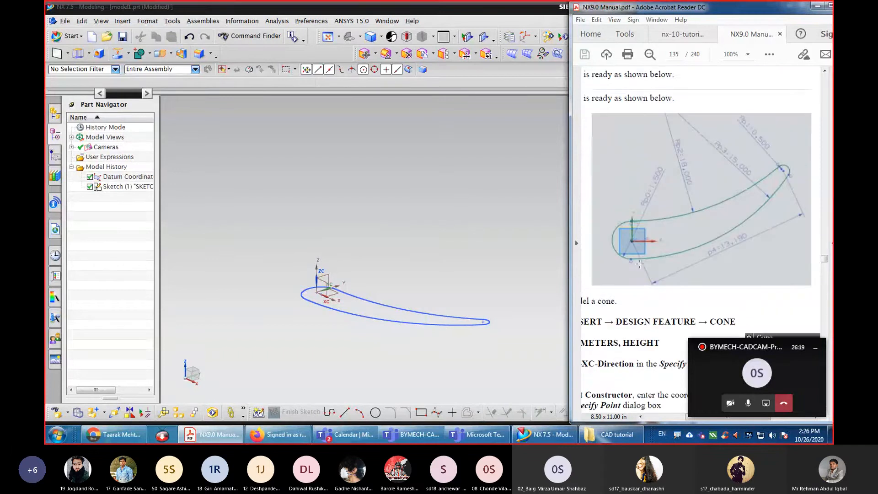
Start a Cone feature of type Diameters and Height and check the manual's axis, point and dimension settings for it.
{"action": "left_click", "coordinate": [89, 54]}
{"action": "left_click", "coordinate": [81, 110]}
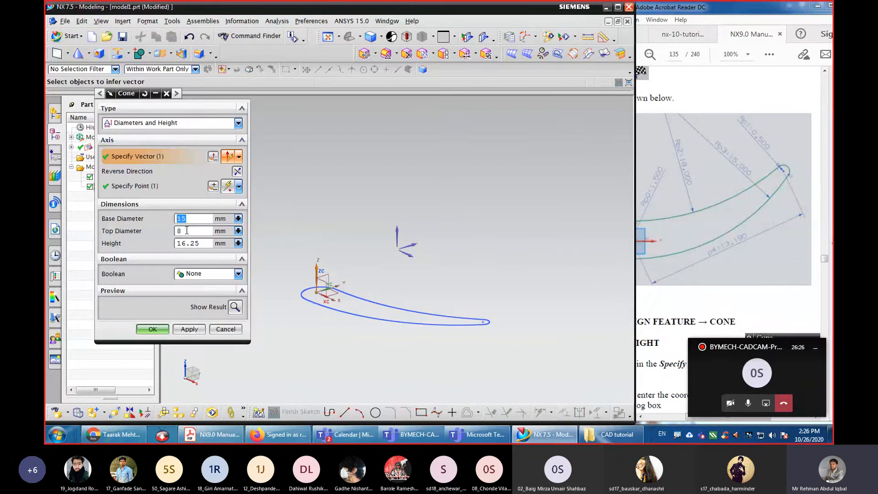
{"action": "left_click", "coordinate": [710, 266]}
{"action": "scroll", "coordinate": [710, 265], "scroll_direction": "down", "scroll_amount": 5}
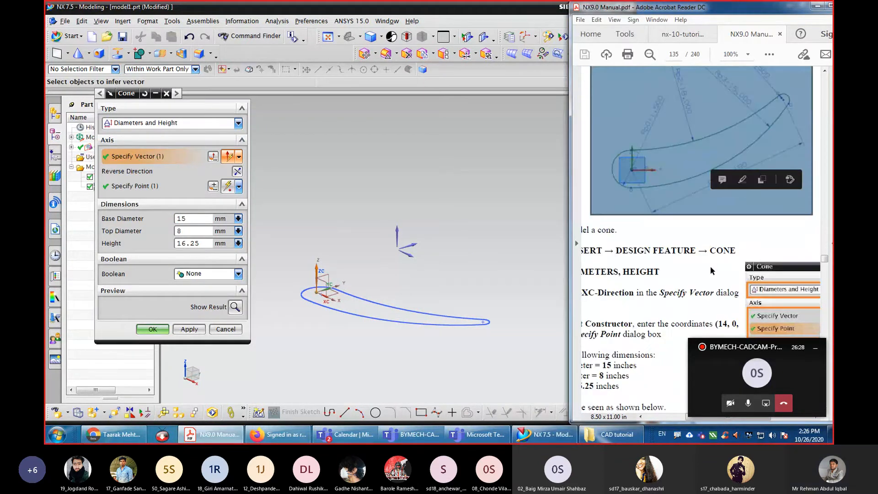
{"action": "scroll", "coordinate": [710, 265], "scroll_direction": "down", "scroll_amount": 3}
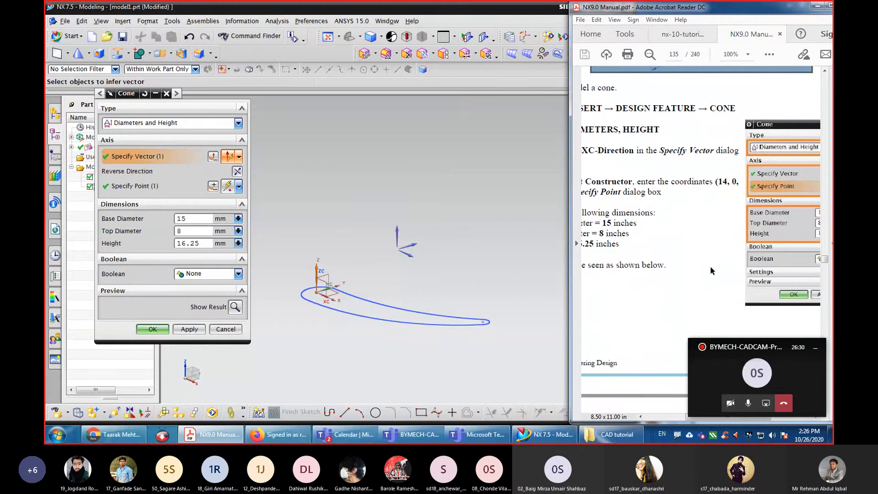
{"action": "left_click_drag", "start_coordinate": [682, 418], "coordinate": [664, 420]}
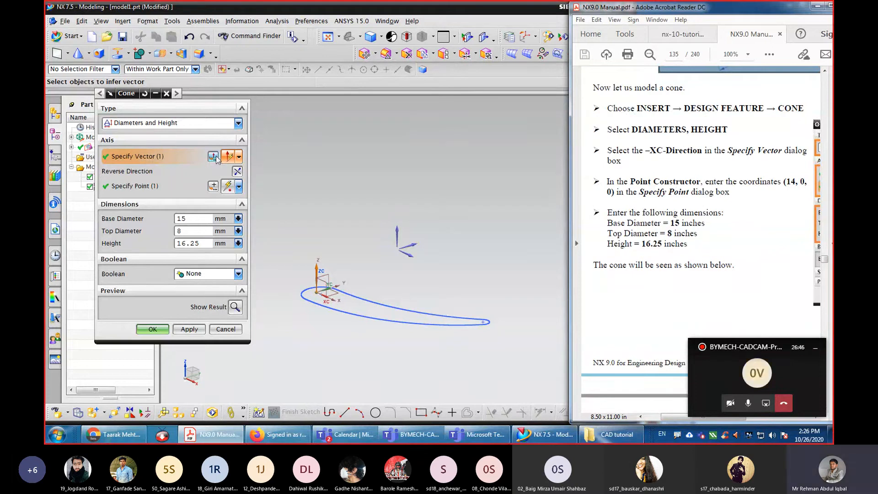
Set the cone's axis vector to the -XC direction and preview the resulting cone with the blade profile.
{"action": "left_click", "coordinate": [239, 157]}
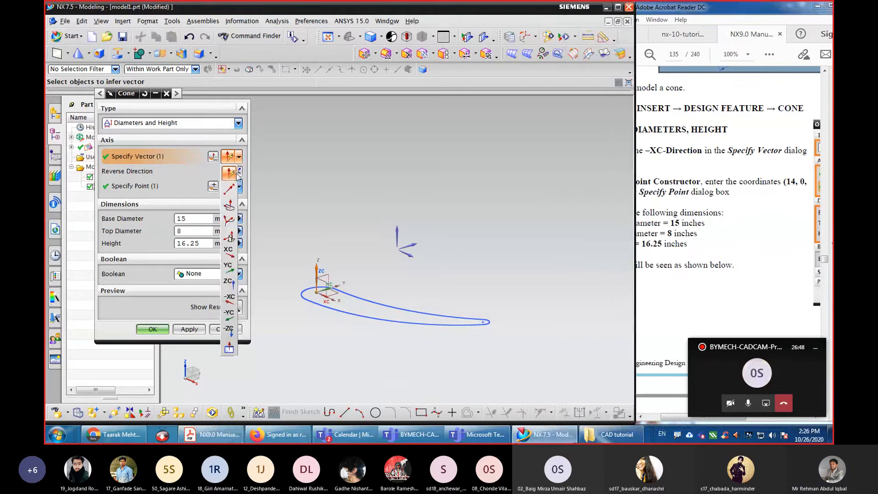
{"action": "left_click", "coordinate": [230, 300]}
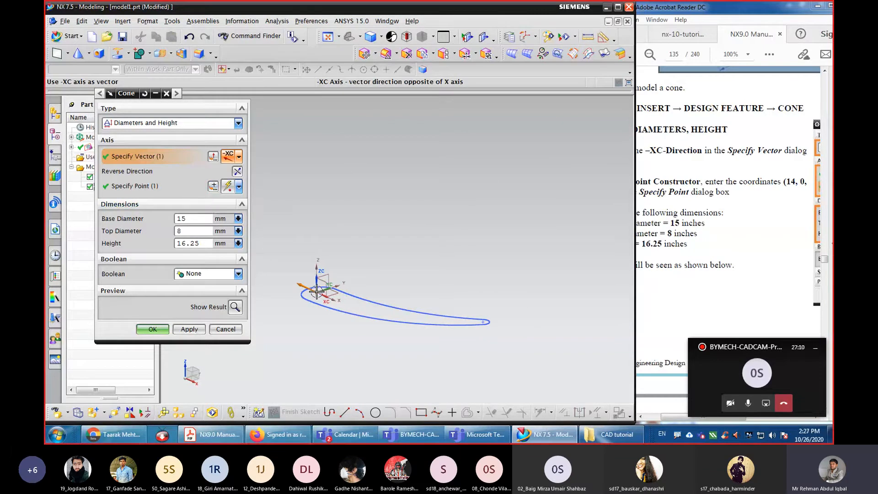
{"action": "left_click", "coordinate": [234, 308]}
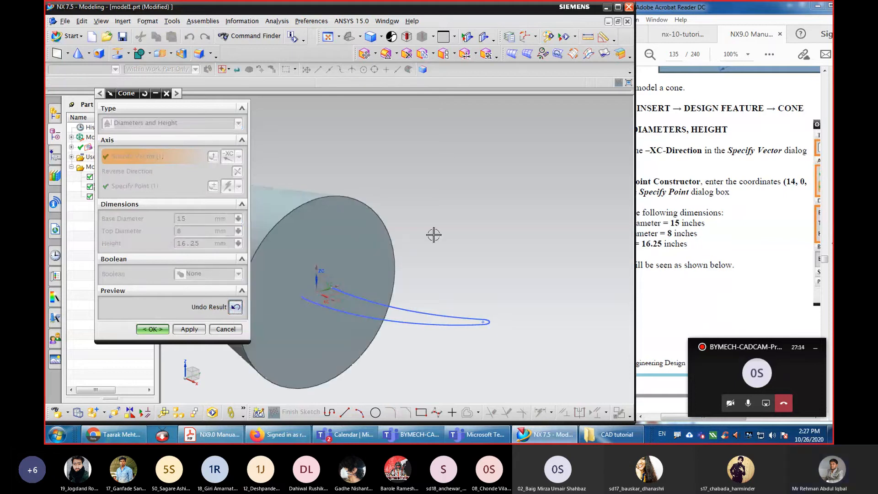
{"action": "left_click", "coordinate": [327, 40]}
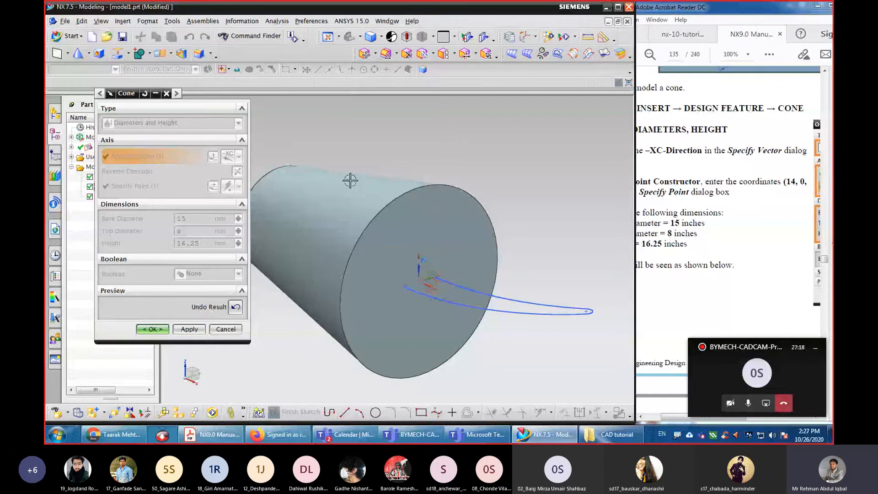
Set the XC coordinate of the cone's base point to 14 mm, preview the result and create the cone.
{"action": "left_click", "coordinate": [235, 307]}
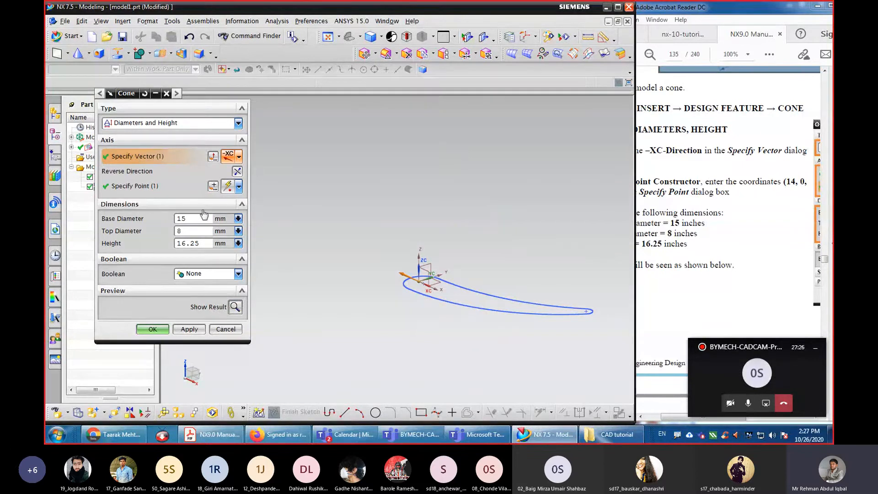
{"action": "left_click", "coordinate": [213, 186]}
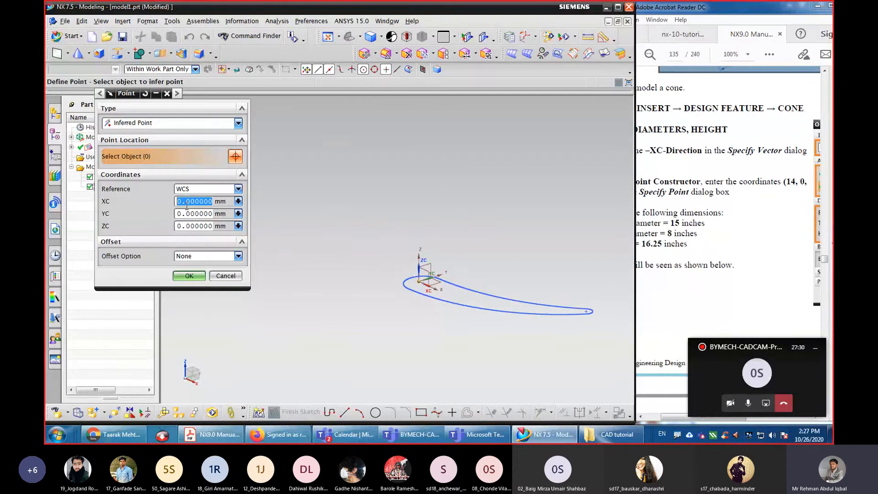
{"action": "type", "text": "14"}
{"action": "left_click", "coordinate": [188, 277]}
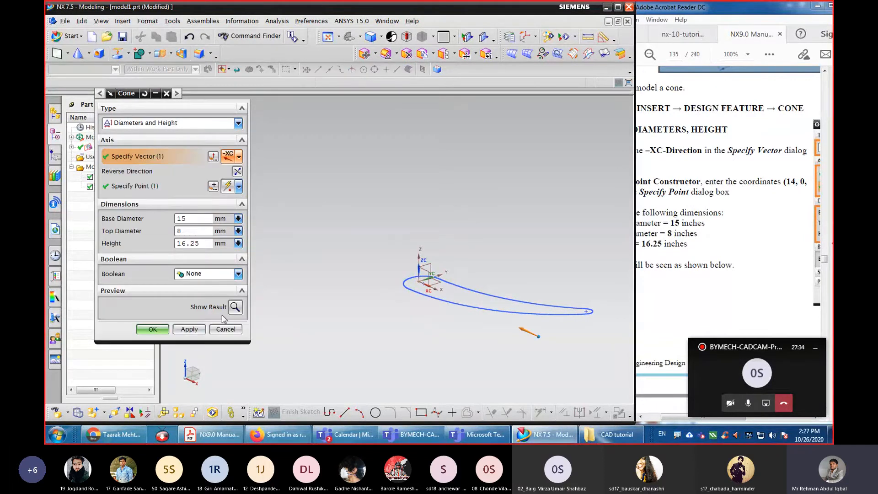
{"action": "left_click", "coordinate": [235, 307]}
{"action": "left_click", "coordinate": [152, 330]}
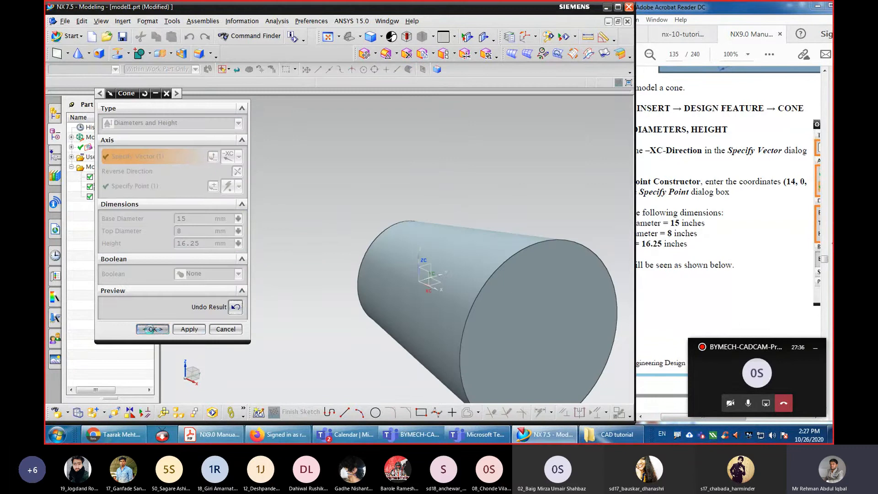
Show the model in Static Wireframe, compare it with the manual's figure and read the aerofoil extrusion instruction.
{"action": "left_click", "coordinate": [381, 38]}
{"action": "left_click", "coordinate": [387, 100]}
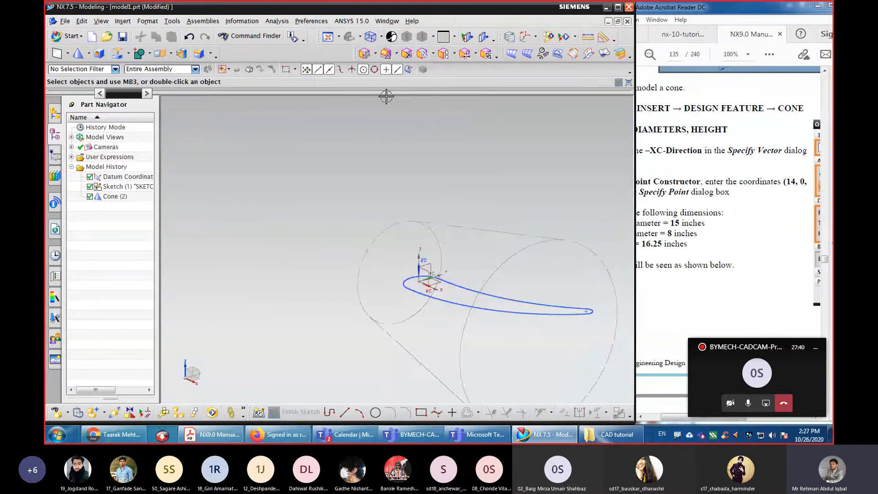
{"action": "middle_click_drag", "start_coordinate": [304, 219], "coordinate": [368, 223]}
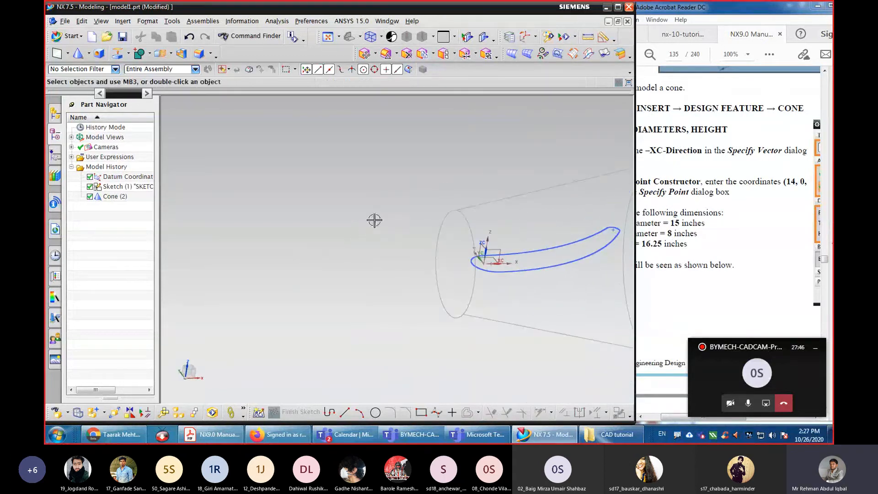
{"action": "left_click", "coordinate": [352, 41]}
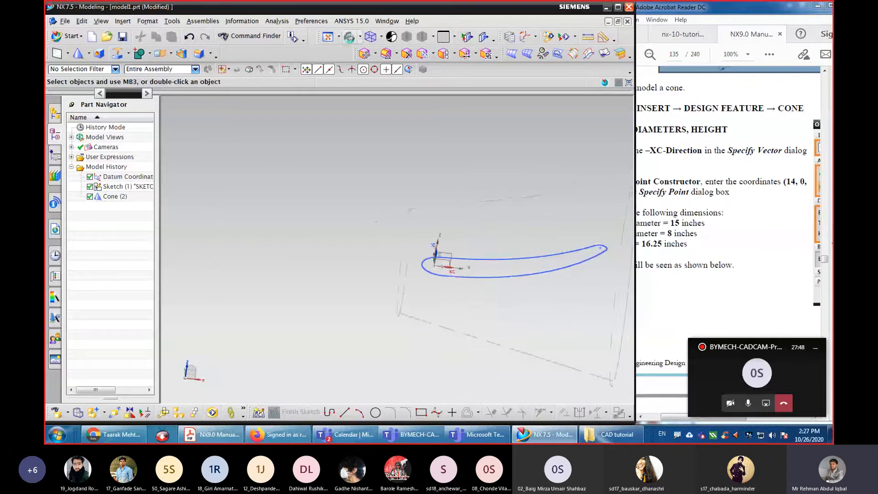
{"action": "left_click", "coordinate": [674, 279]}
{"action": "scroll", "coordinate": [674, 279], "scroll_direction": "down", "scroll_amount": 10}
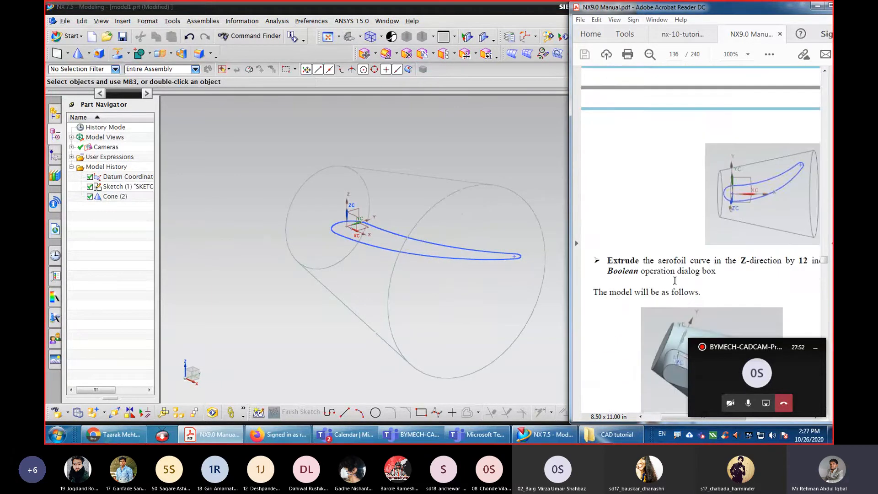
{"action": "scroll", "coordinate": [675, 280], "scroll_direction": "down", "scroll_amount": 4}
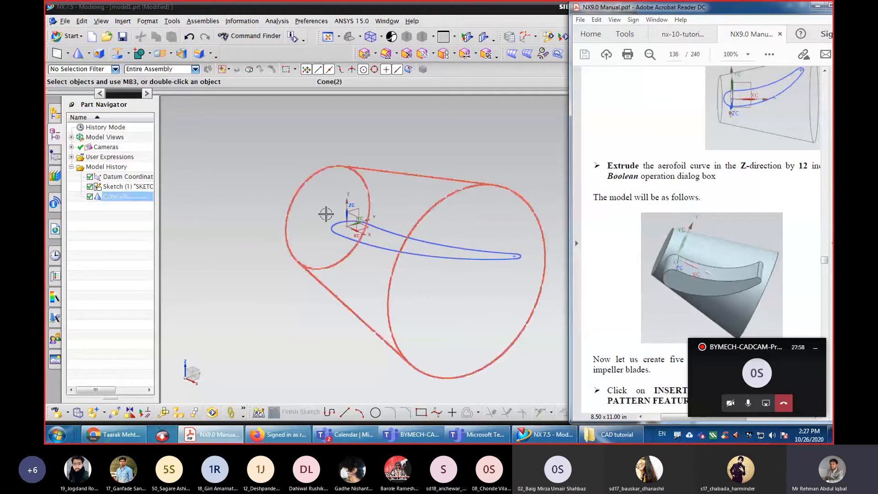
Extrude the aerofoil curve 12 mm in the Z direction, united with the cone, and display the model as Shaded with Edges.
{"action": "left_click", "coordinate": [89, 53]}
{"action": "left_click", "coordinate": [93, 65]}
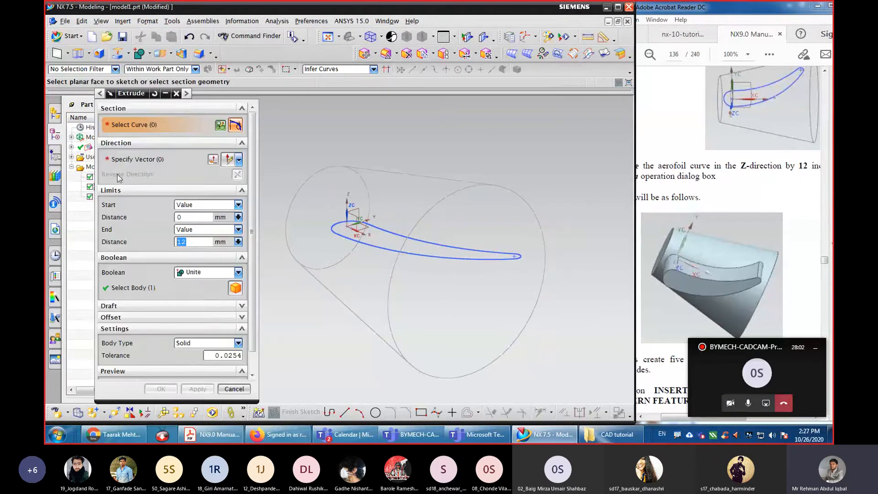
{"action": "left_click", "coordinate": [368, 243]}
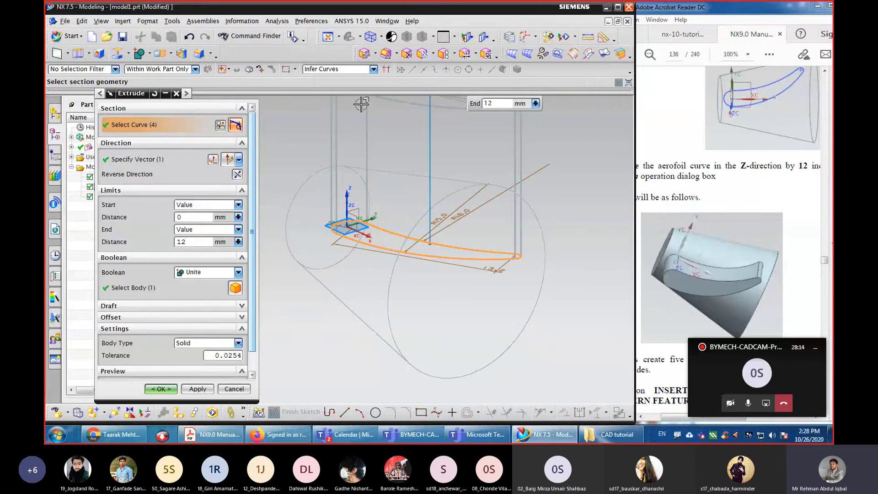
{"action": "left_click", "coordinate": [381, 37]}
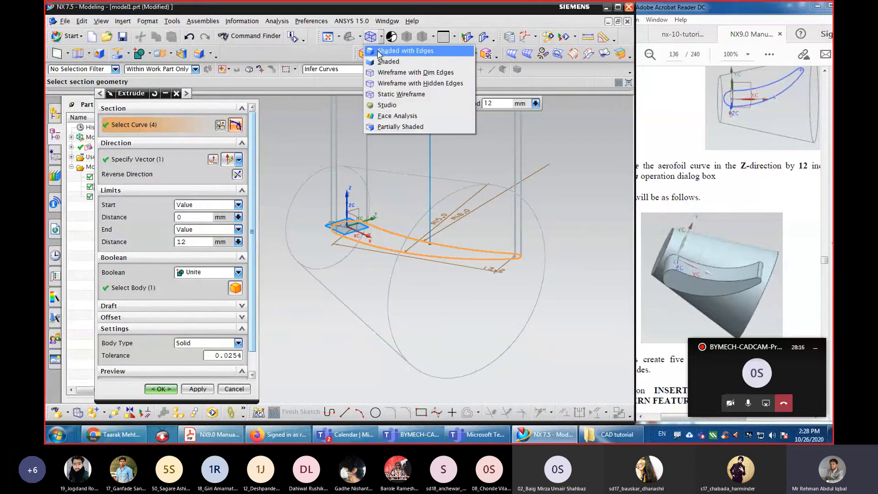
{"action": "left_click", "coordinate": [379, 52]}
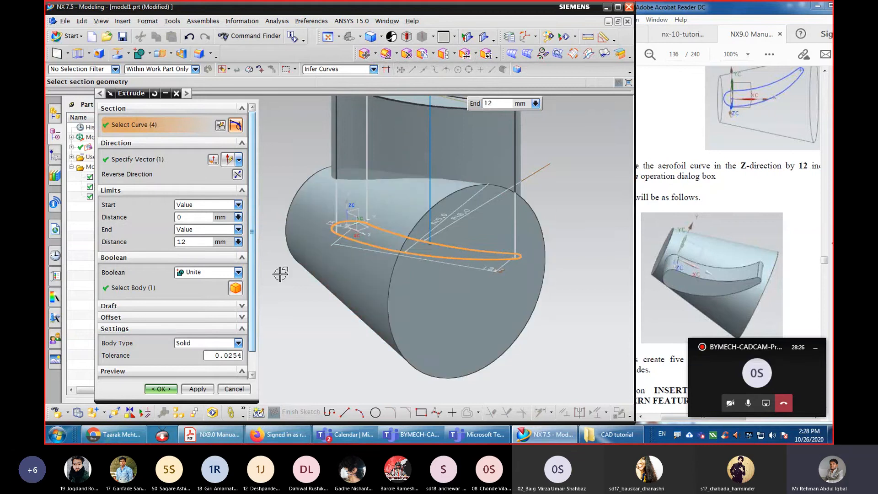
{"action": "left_click", "coordinate": [153, 390]}
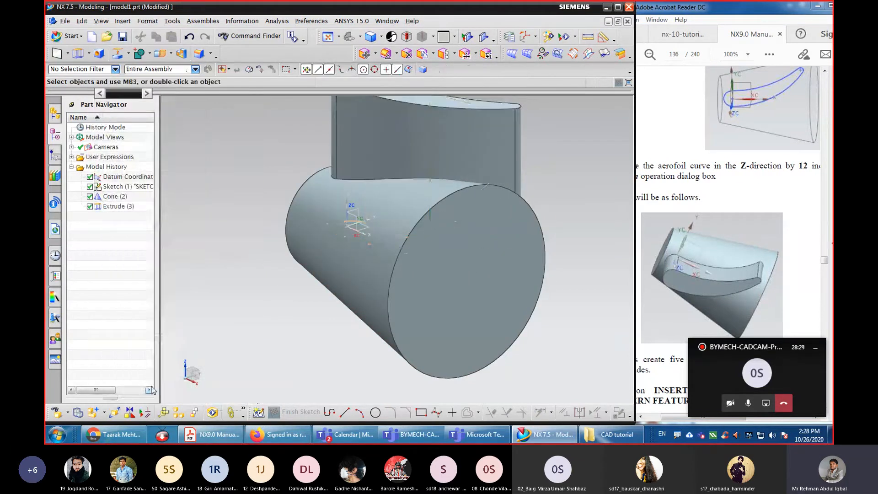
Compare the united blade and cone with the manual's figure and read the instructions for patterning the blade circularly.
{"action": "left_click", "coordinate": [328, 36]}
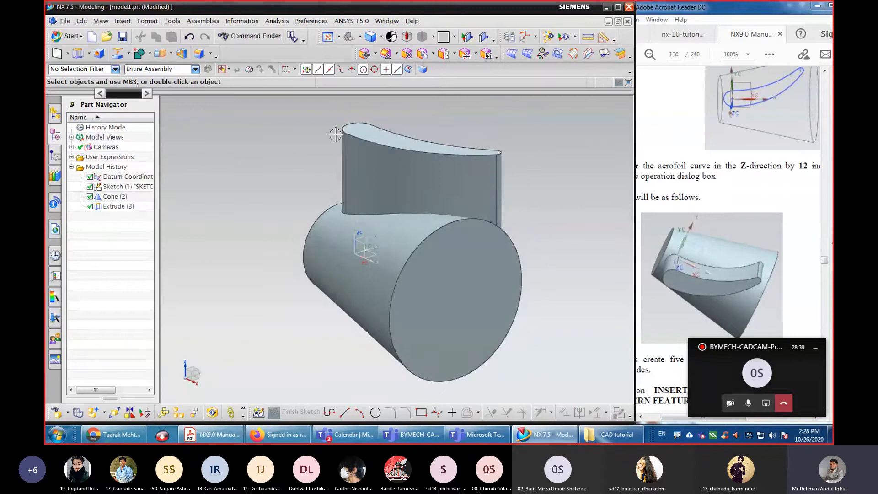
{"action": "middle_click_drag", "start_coordinate": [281, 140], "coordinate": [313, 175]}
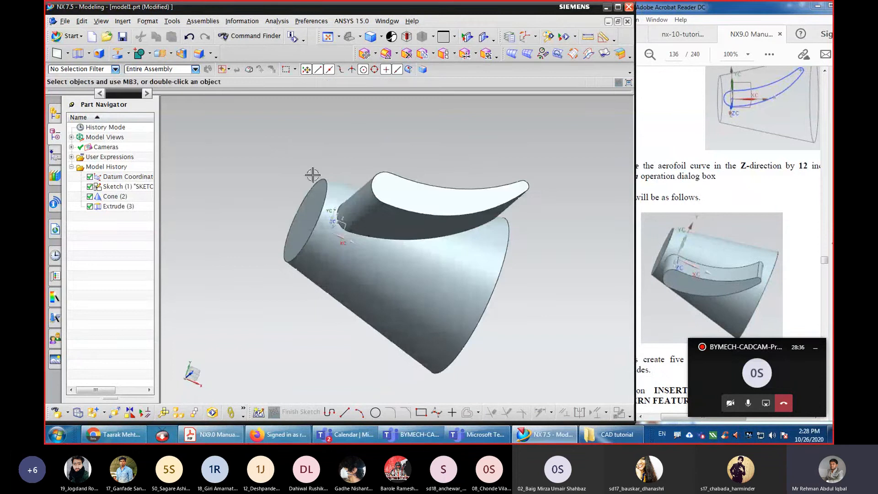
{"action": "left_click", "coordinate": [408, 247]}
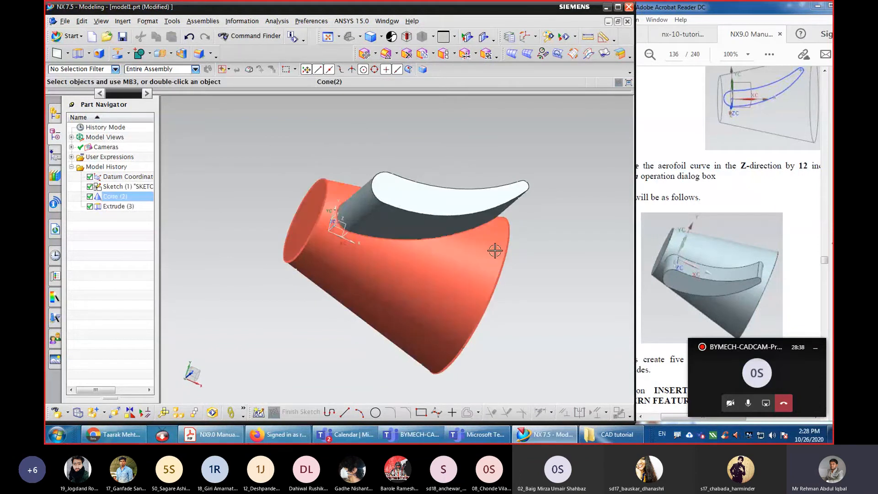
{"action": "key", "text": "Escape"}
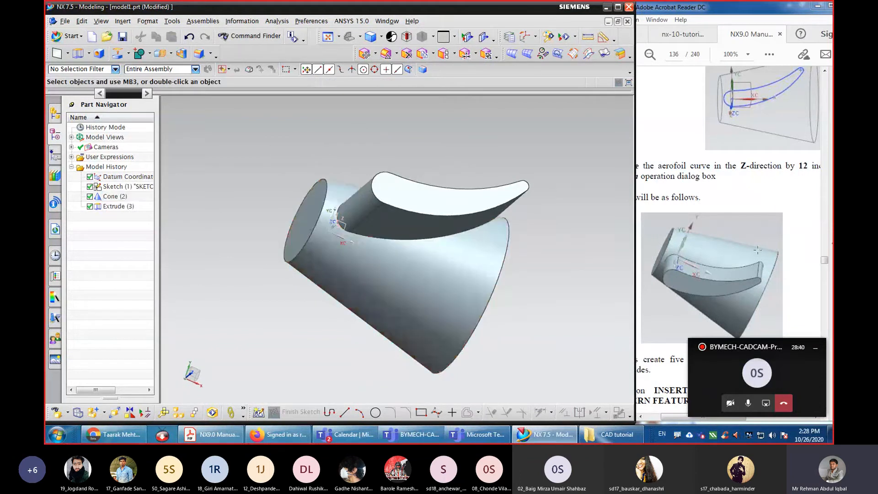
{"action": "left_click", "coordinate": [743, 182]}
{"action": "scroll", "coordinate": [707, 205], "scroll_direction": "down", "scroll_amount": 5}
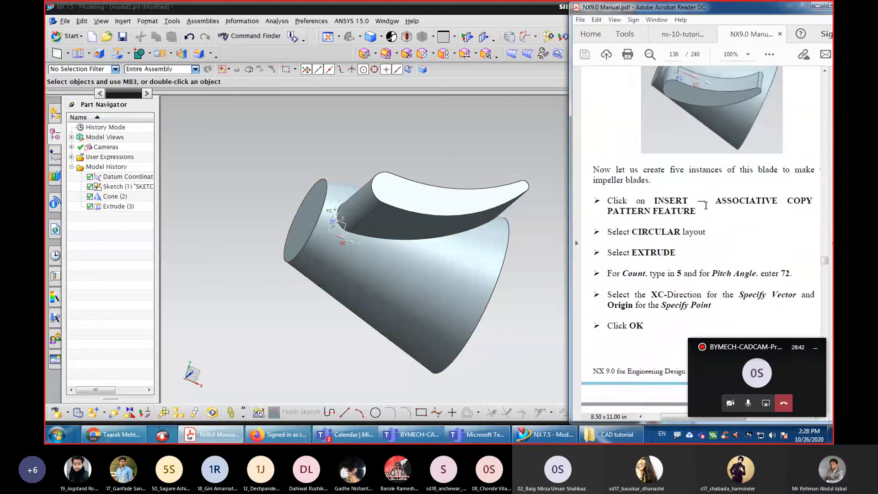
{"action": "scroll", "coordinate": [707, 208], "scroll_direction": "down", "scroll_amount": 3}
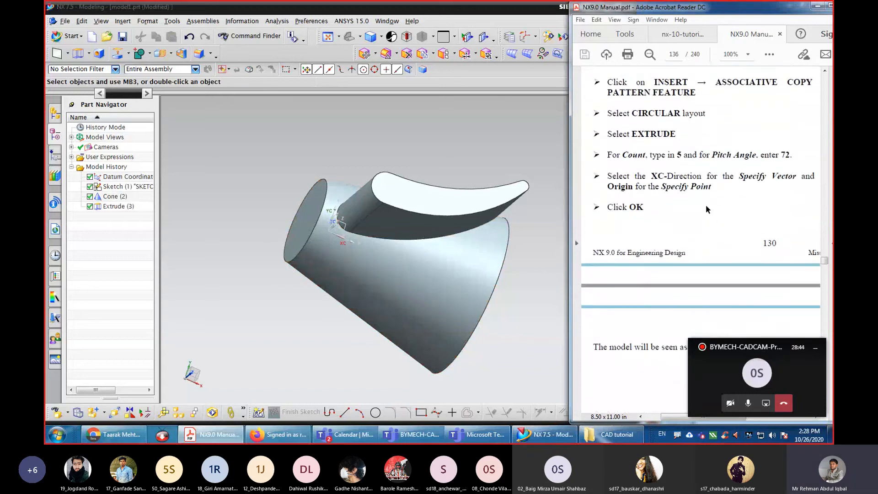
{"action": "scroll", "coordinate": [256, 160], "scroll_direction": "up", "scroll_amount": 4}
{"action": "left_click", "coordinate": [238, 158]}
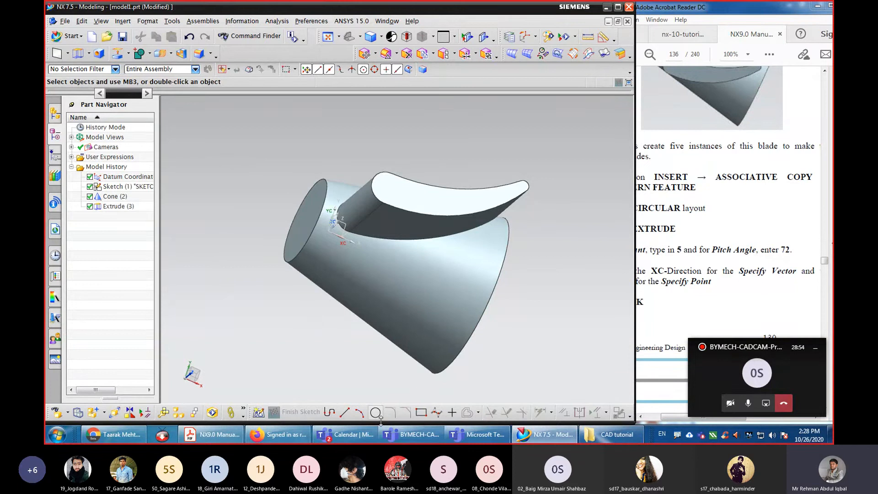
Switch to the Teams meeting, view the participant list's additional options and return to NX.
{"action": "left_click", "coordinate": [400, 437]}
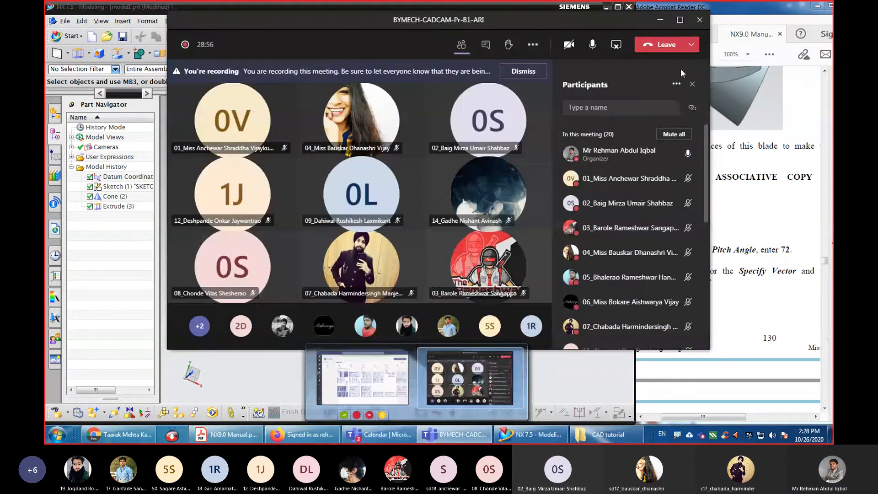
{"action": "left_click", "coordinate": [676, 84]}
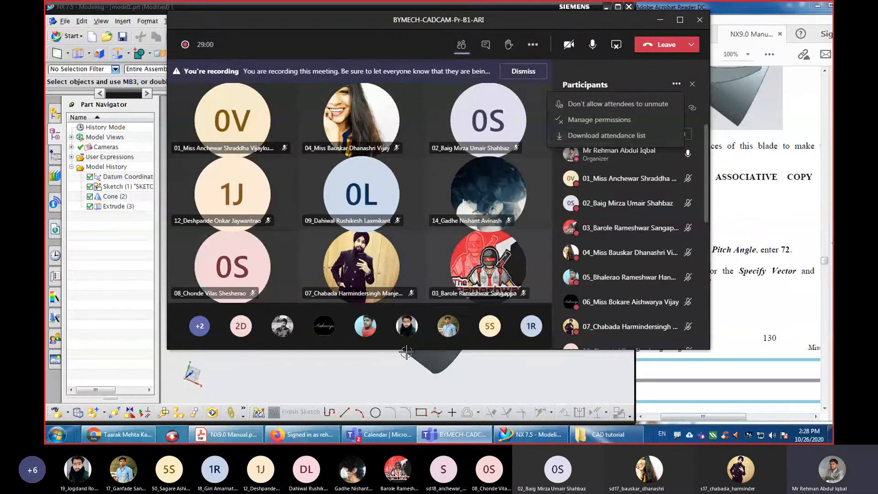
{"action": "left_click", "coordinate": [531, 435]}
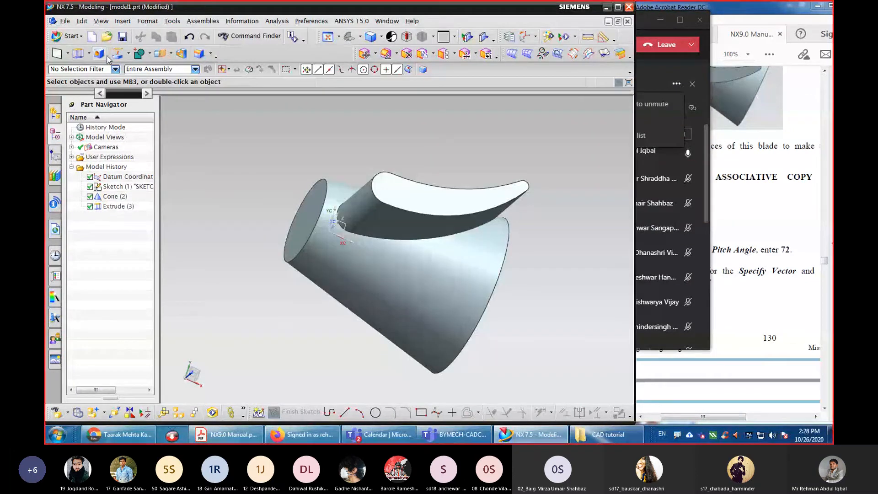
Start a circular array instance of the blade extrusion with the General method, number 5 and angle 72 degrees.
{"action": "left_click", "coordinate": [128, 55]}
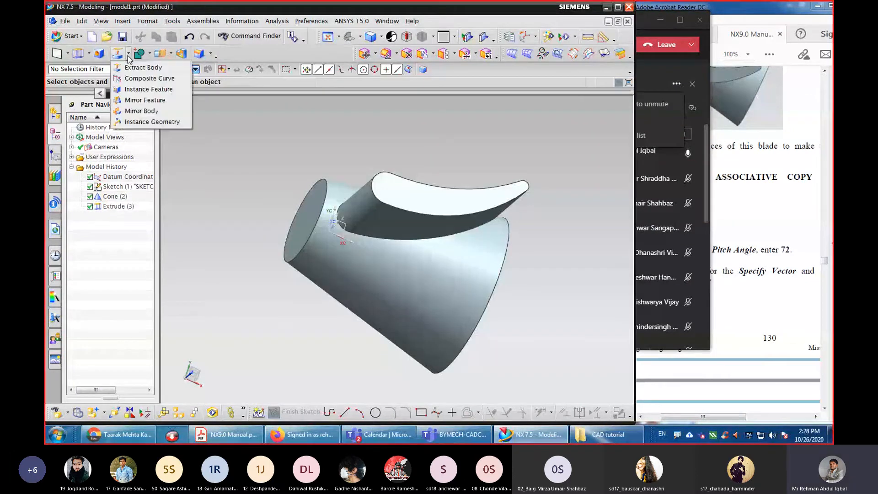
{"action": "left_click", "coordinate": [132, 89]}
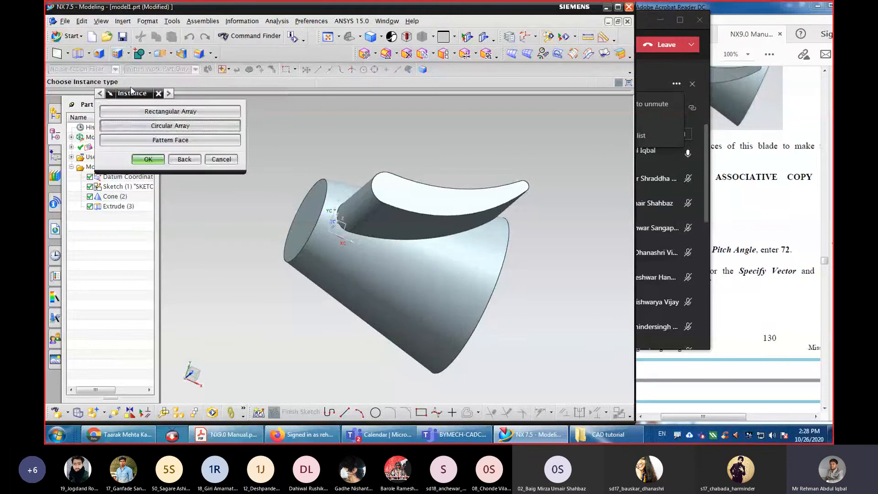
{"action": "left_click", "coordinate": [133, 125]}
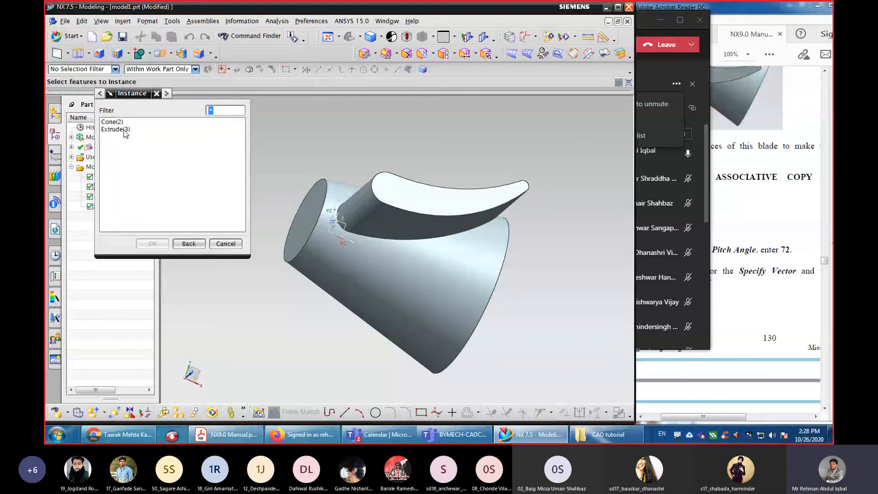
{"action": "left_click", "coordinate": [117, 129]}
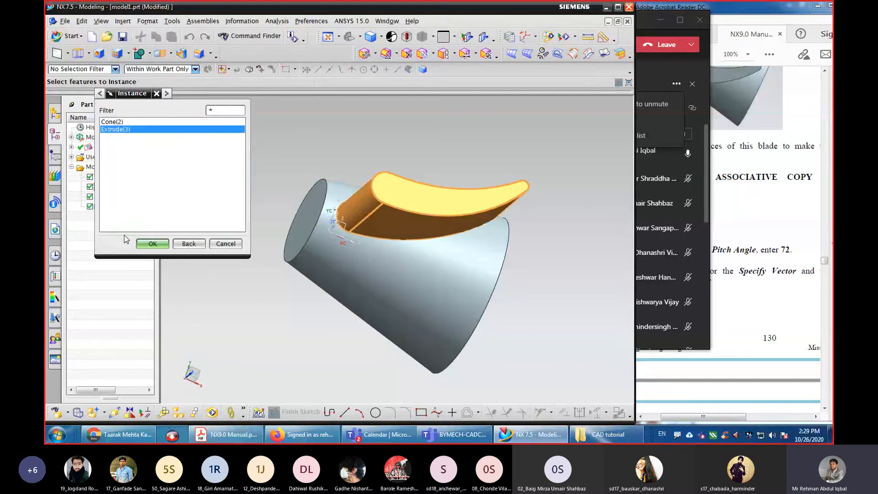
{"action": "left_click", "coordinate": [144, 243]}
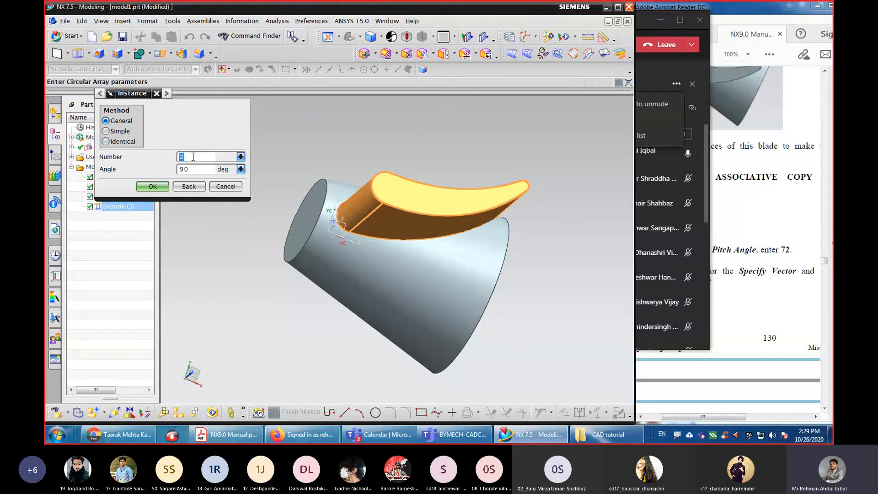
{"action": "type", "text": "5"}
{"action": "double_click", "coordinate": [194, 169]}
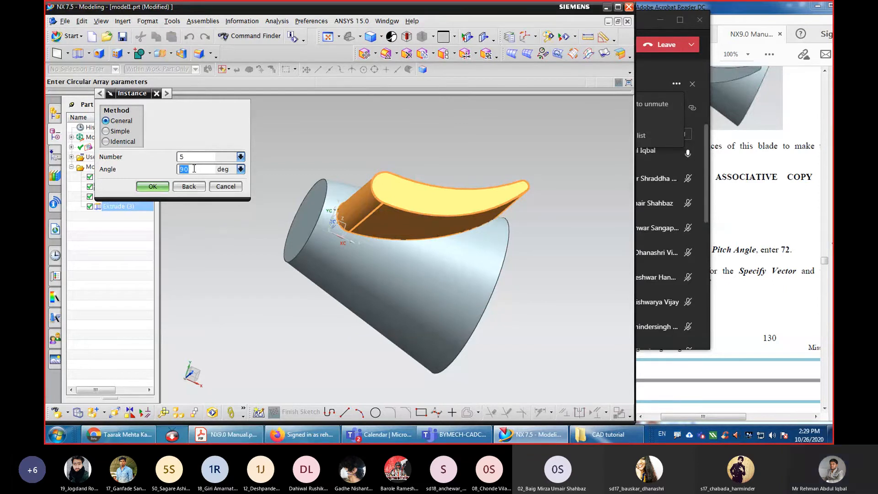
{"action": "type", "text": "72"}
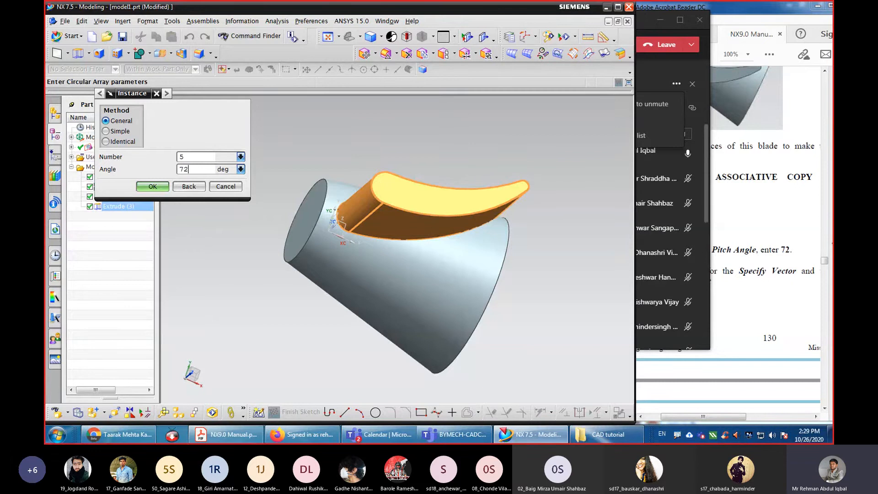
{"action": "left_click", "coordinate": [154, 187]}
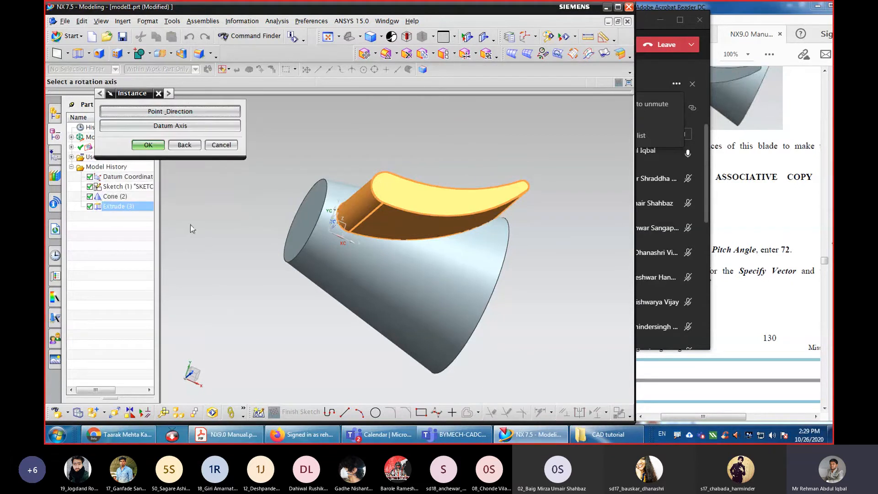
Complete the circular array of the blade with a point-and-direction rotation axis along XC through the point 0, 0, 0.
{"action": "left_click", "coordinate": [187, 127]}
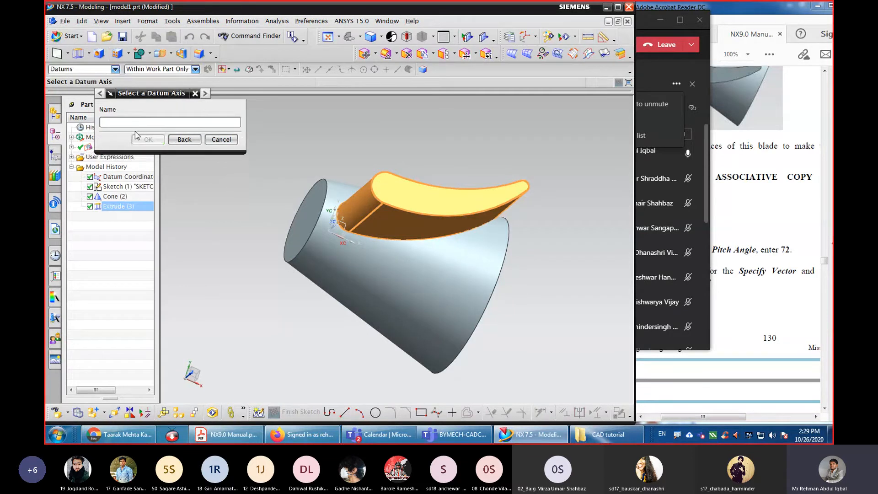
{"action": "left_click", "coordinate": [184, 140]}
{"action": "left_click", "coordinate": [151, 112]}
{"action": "left_click", "coordinate": [189, 123]}
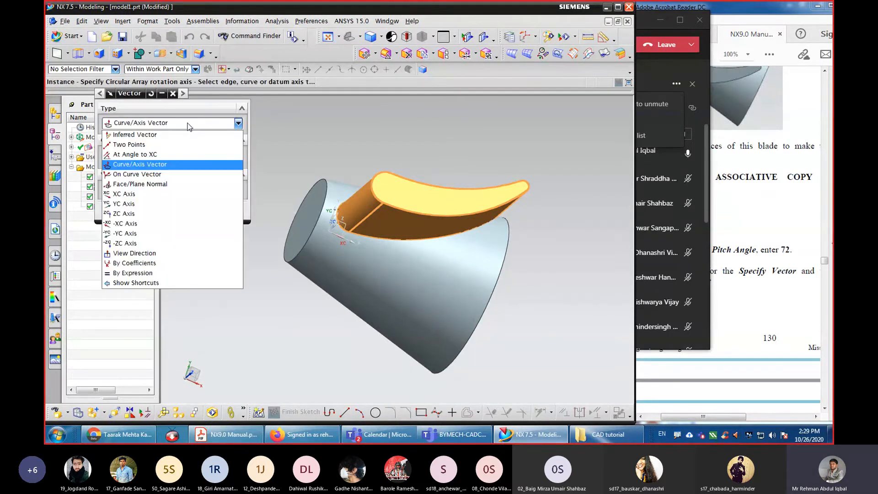
{"action": "left_click", "coordinate": [140, 194]}
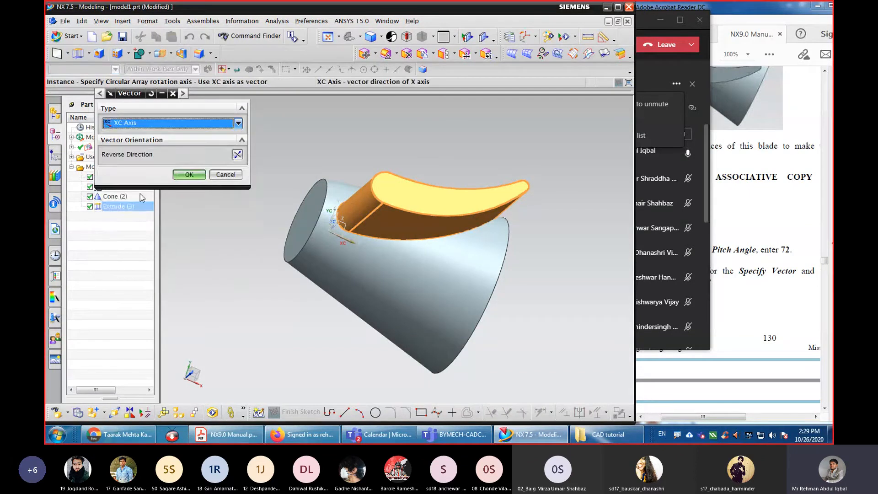
{"action": "left_click", "coordinate": [189, 176]}
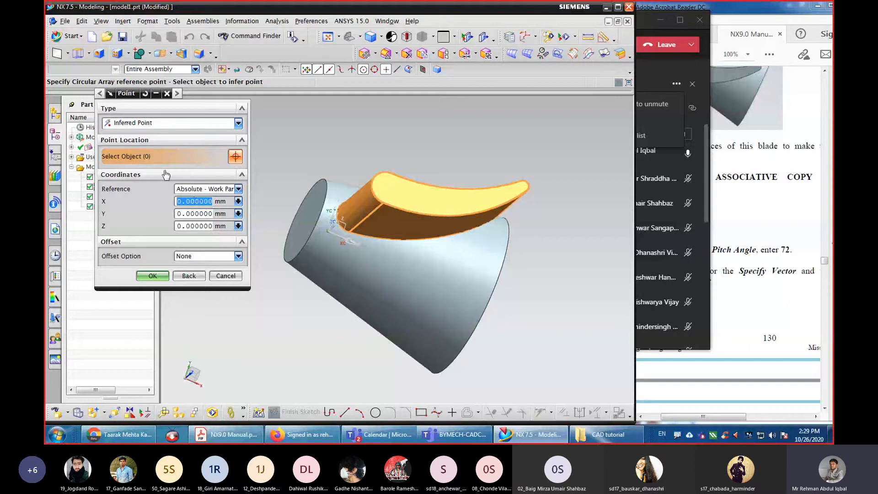
{"action": "left_click", "coordinate": [148, 276]}
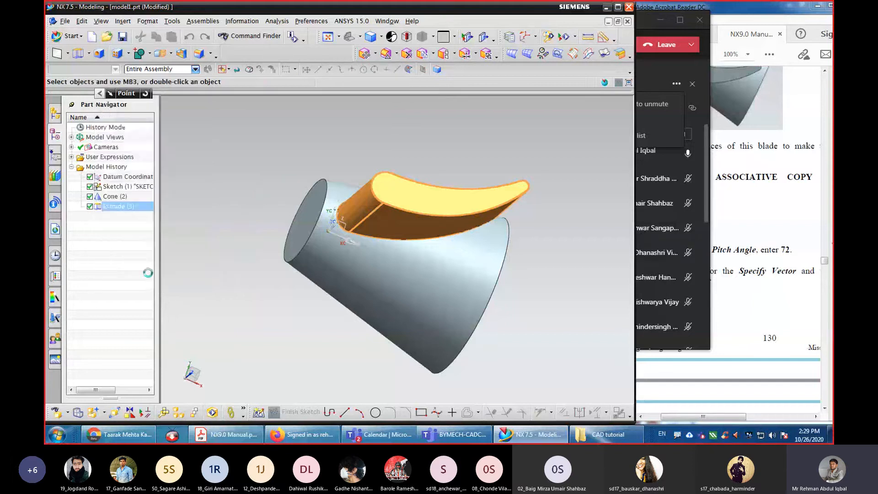
{"action": "left_click", "coordinate": [150, 144]}
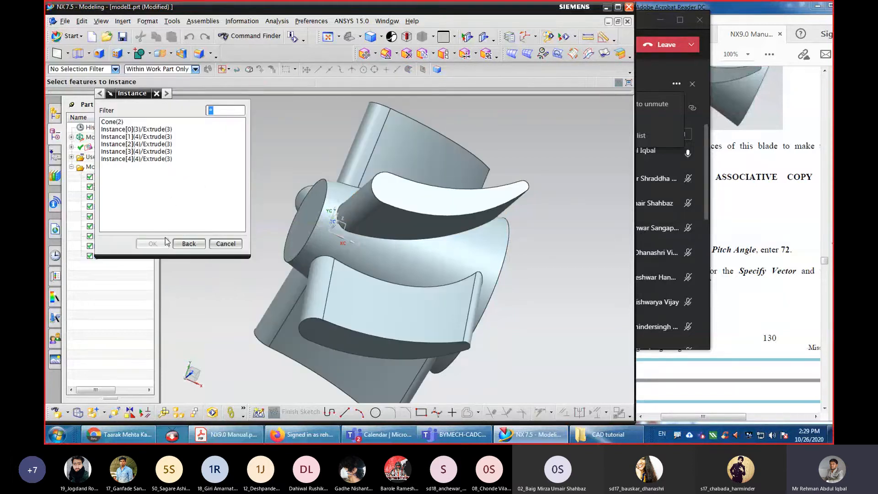
{"action": "left_click", "coordinate": [225, 243]}
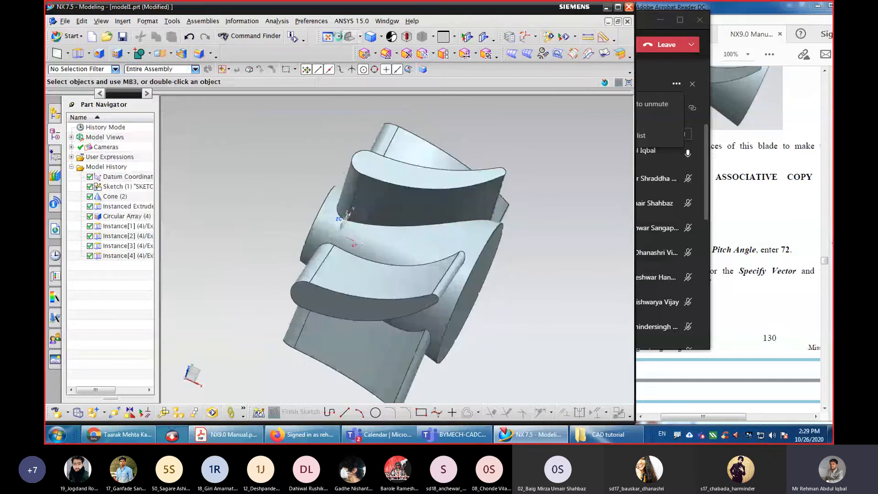
{"action": "middle_click_drag", "start_coordinate": [389, 192], "coordinate": [432, 175]}
{"action": "mouse_move", "coordinate": [527, 192]}
{"action": "middle_mouse_down"}
{"action": "mouse_move", "coordinate": [478, 208]}
{"action": "mouse_move", "coordinate": [514, 190]}
{"action": "middle_mouse_up"}
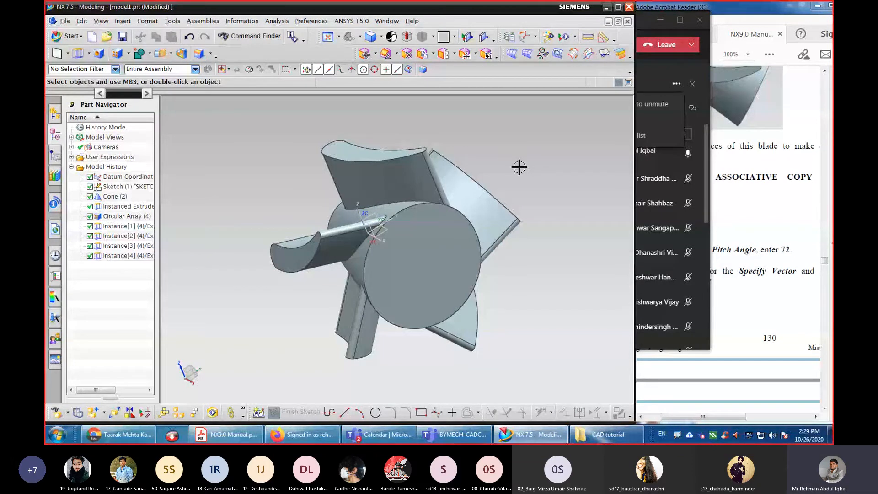
Following the manual's hole instructions, start a subtracting cylinder with a diameter of 4 mm and a height of 16 mm.
{"action": "left_click", "coordinate": [234, 439]}
{"action": "scroll", "coordinate": [694, 241], "scroll_direction": "down", "scroll_amount": 10}
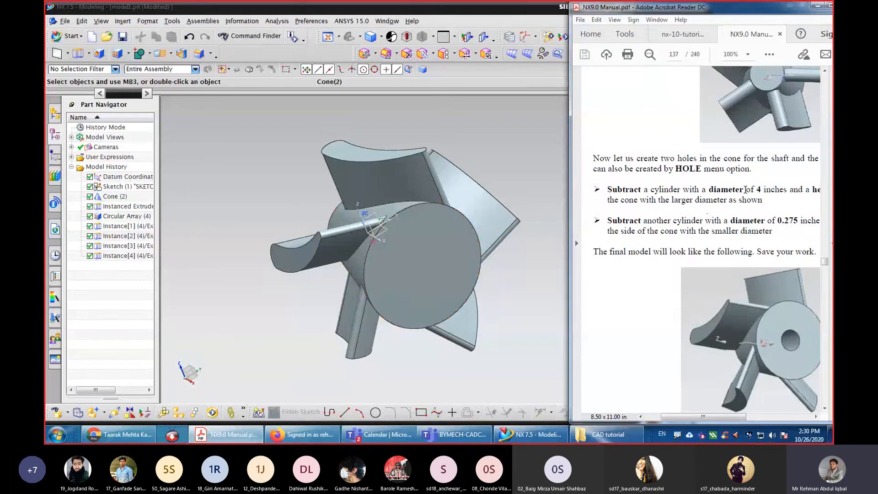
{"action": "left_click", "coordinate": [421, 258]}
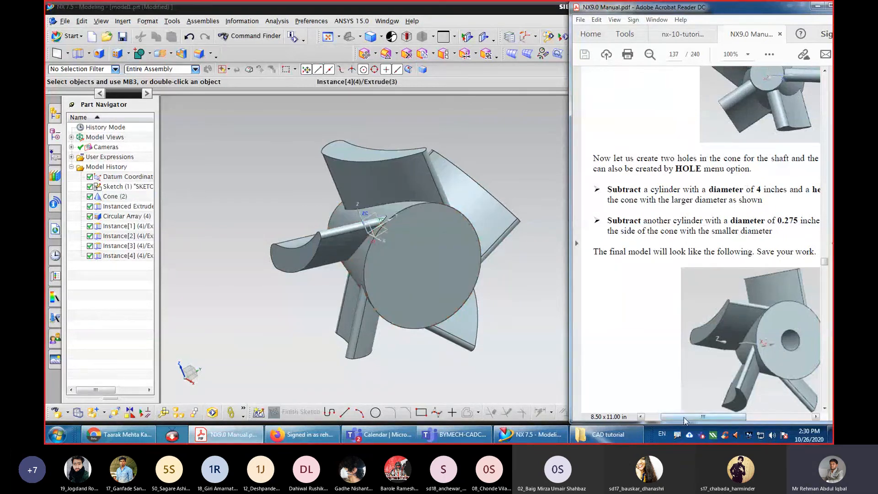
{"action": "mouse_move", "coordinate": [685, 420]}
{"action": "left_mouse_down"}
{"action": "mouse_move", "coordinate": [708, 421]}
{"action": "mouse_move", "coordinate": [700, 421]}
{"action": "left_mouse_up"}
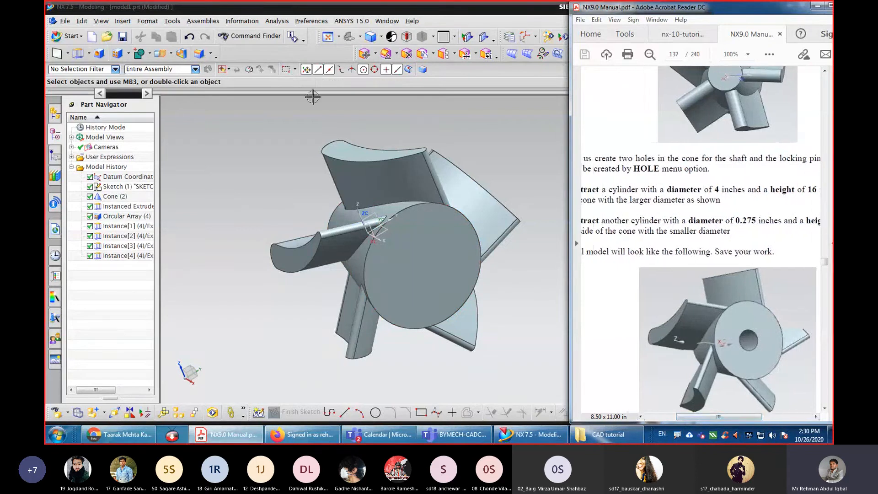
{"action": "left_click", "coordinate": [522, 134]}
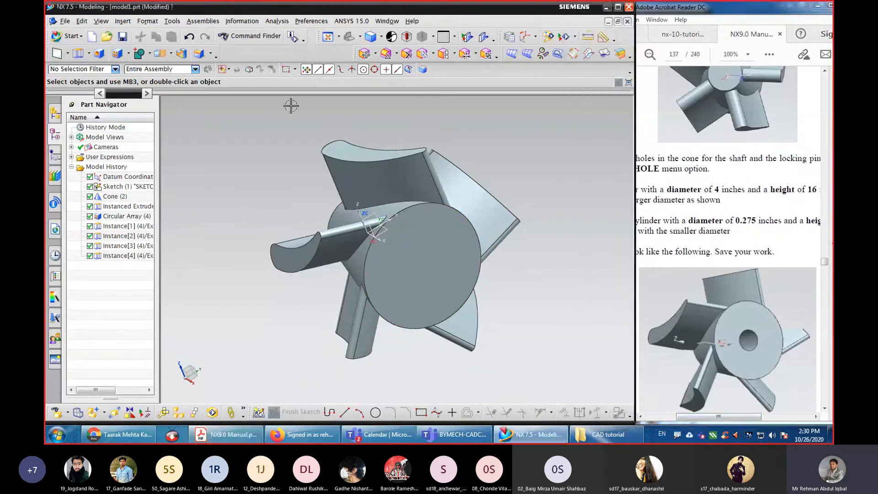
{"action": "left_click", "coordinate": [88, 54]}
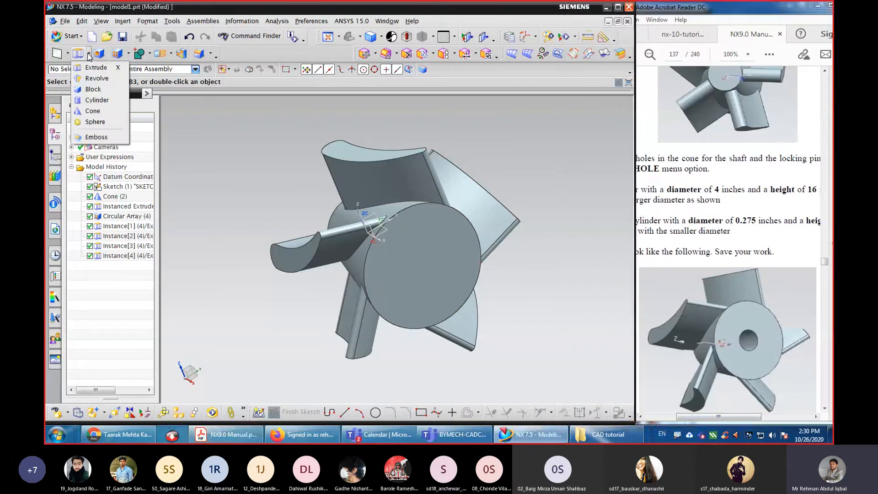
{"action": "left_click", "coordinate": [90, 100]}
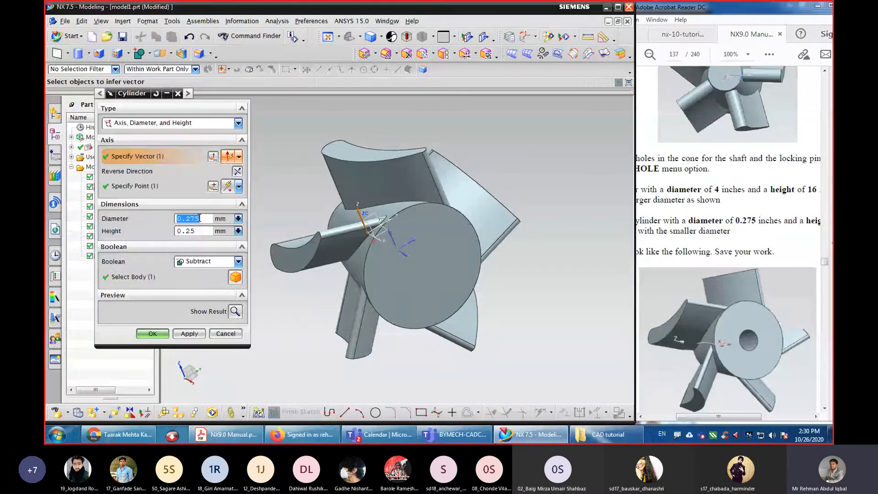
{"action": "type", "text": "4"}
{"action": "left_click", "coordinate": [195, 230]}
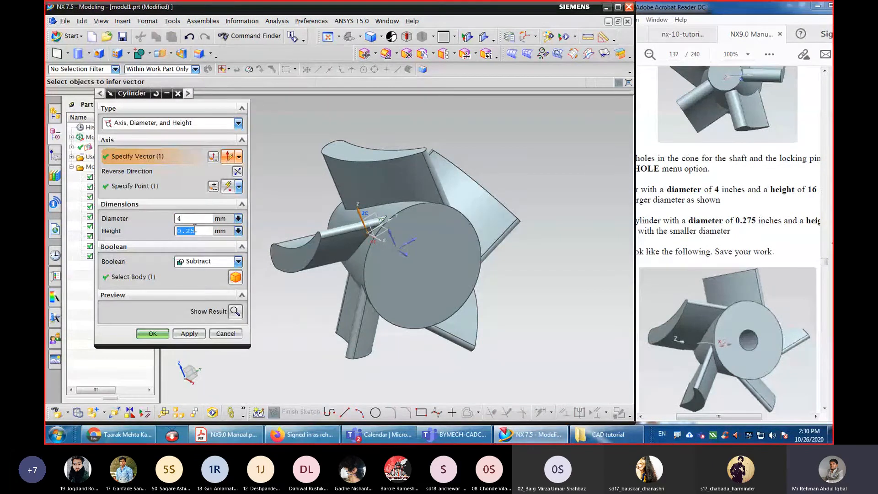
{"action": "type", "text": "16"}
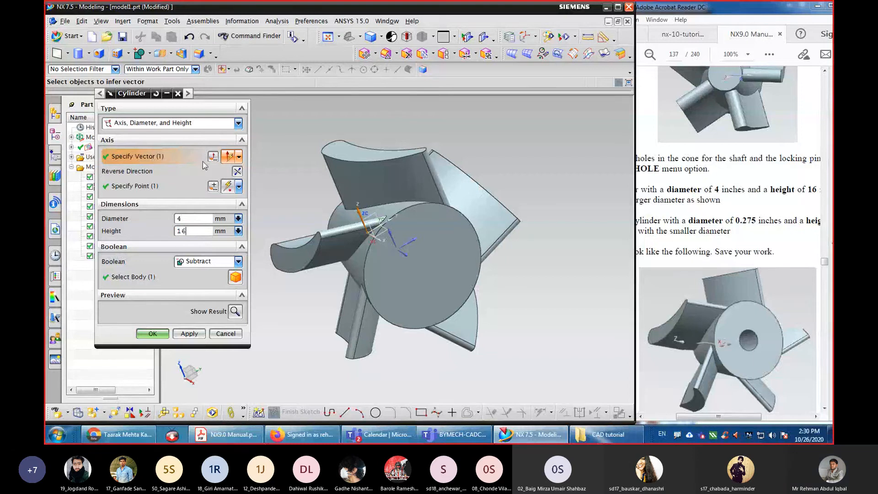
Direct the cylinder along the XC axis, place it at the centre of the cone's larger face and subtract it.
{"action": "left_click", "coordinate": [239, 158]}
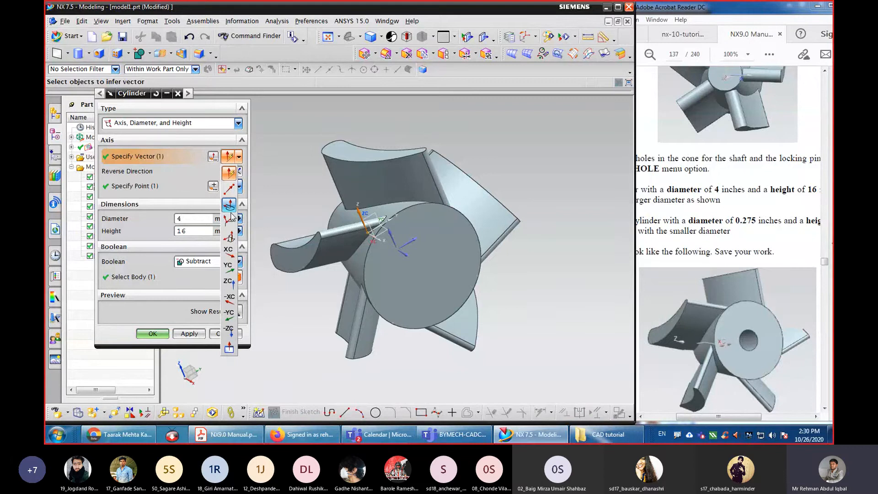
{"action": "left_click", "coordinate": [232, 255]}
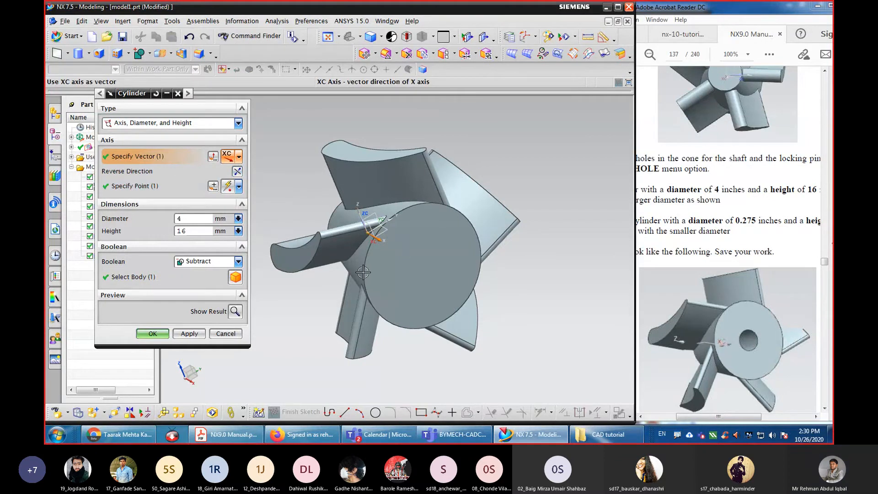
{"action": "left_click", "coordinate": [172, 191]}
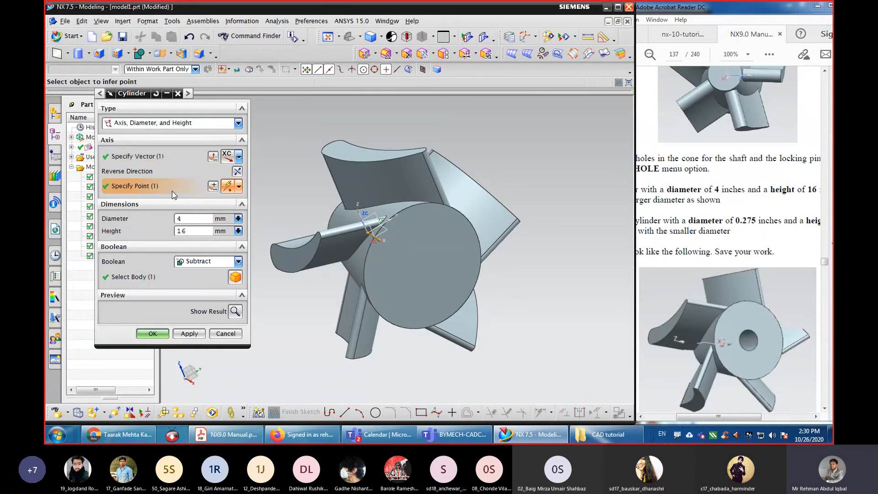
{"action": "left_click", "coordinate": [364, 271]}
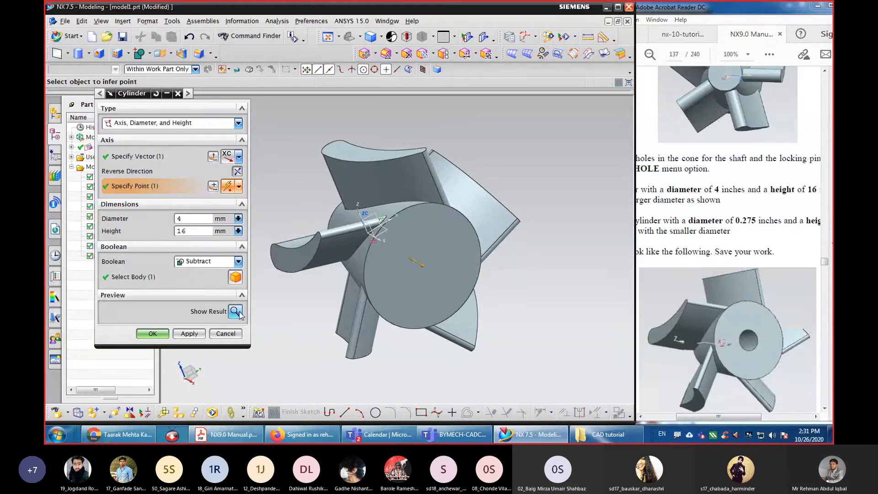
{"action": "left_click", "coordinate": [154, 333]}
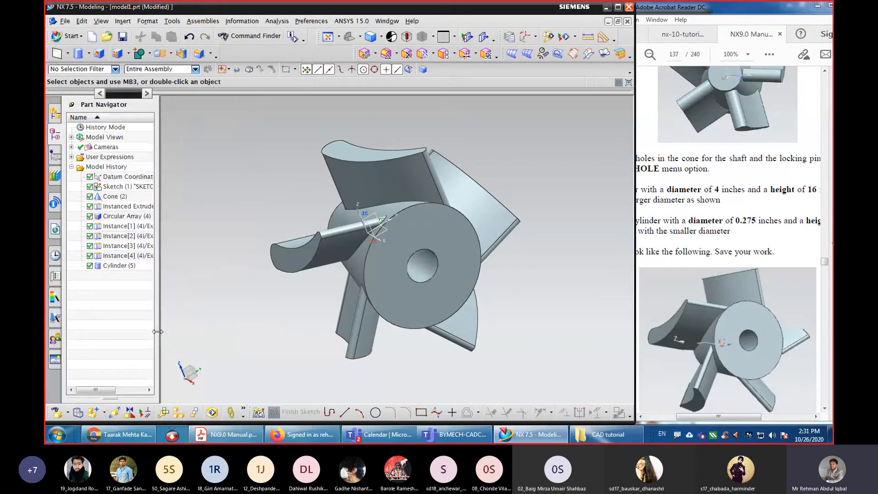
Subtract a cylinder of 0.275 mm diameter and 0.25 mm height along XC from the centre of the cone's smaller face, per the manual.
{"action": "middle_click_drag", "start_coordinate": [568, 291], "coordinate": [394, 255]}
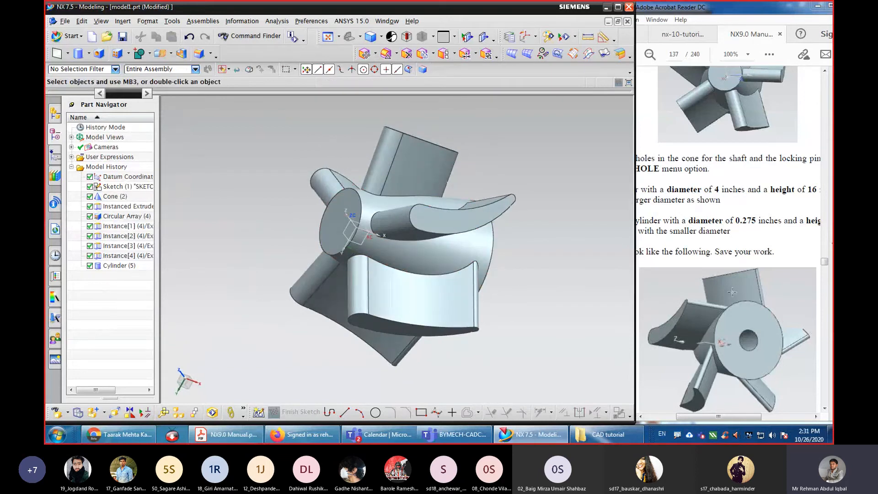
{"action": "left_click", "coordinate": [711, 418]}
{"action": "mouse_move", "coordinate": [712, 418]}
{"action": "left_mouse_down"}
{"action": "mouse_move", "coordinate": [699, 417]}
{"action": "mouse_move", "coordinate": [718, 418]}
{"action": "left_mouse_up"}
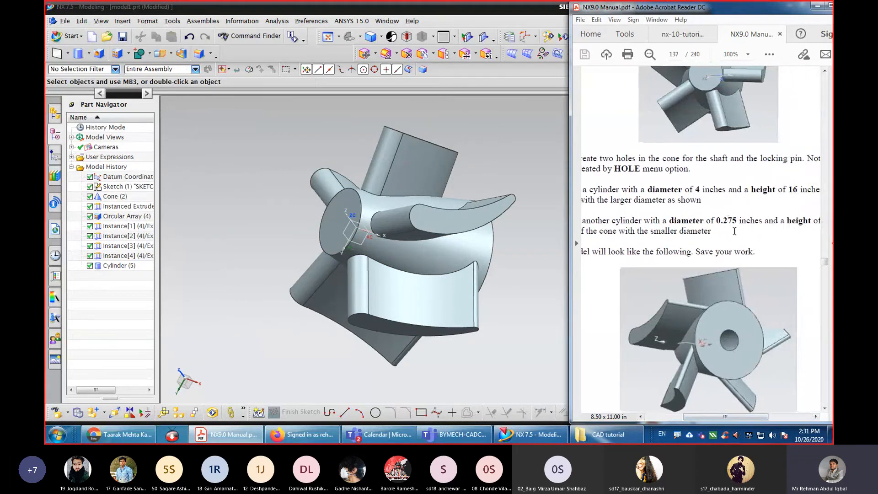
{"action": "left_click_drag", "start_coordinate": [708, 418], "coordinate": [690, 411]}
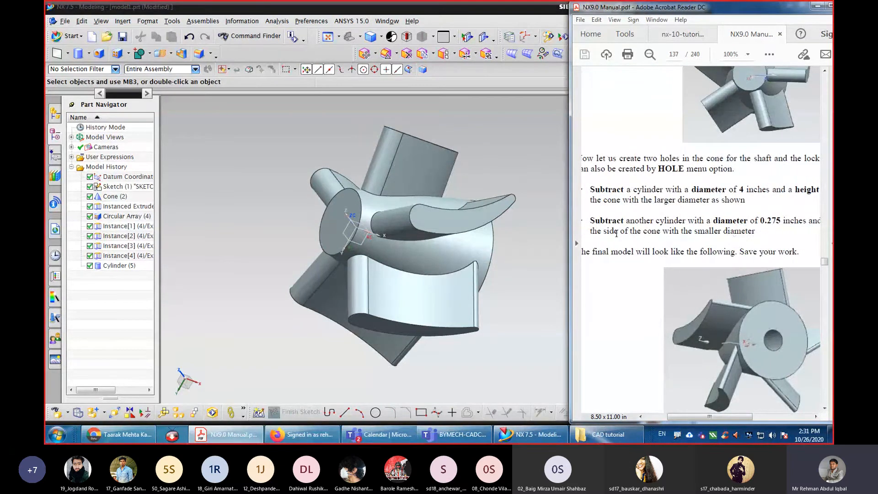
{"action": "left_click", "coordinate": [339, 223]}
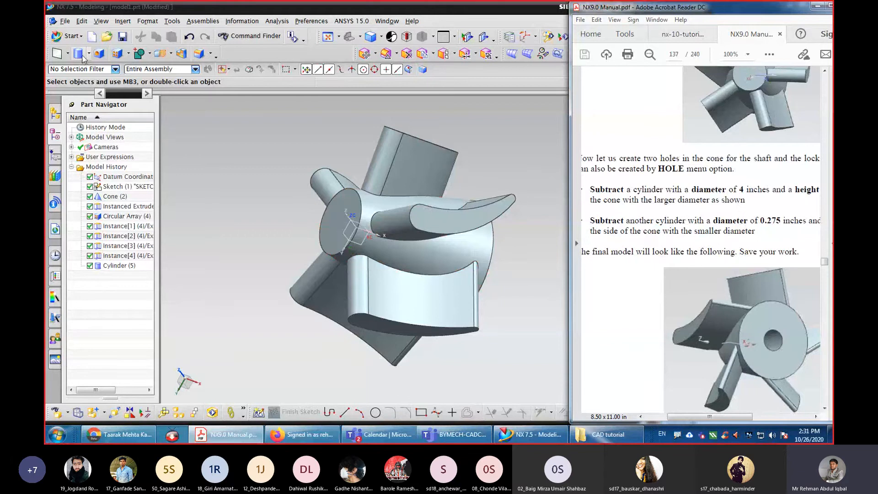
{"action": "left_click", "coordinate": [80, 54]}
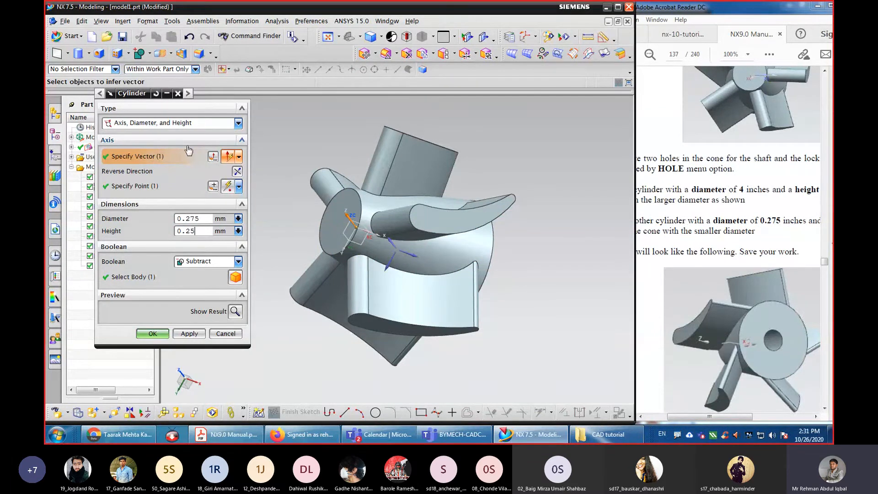
{"action": "left_click", "coordinate": [238, 158]}
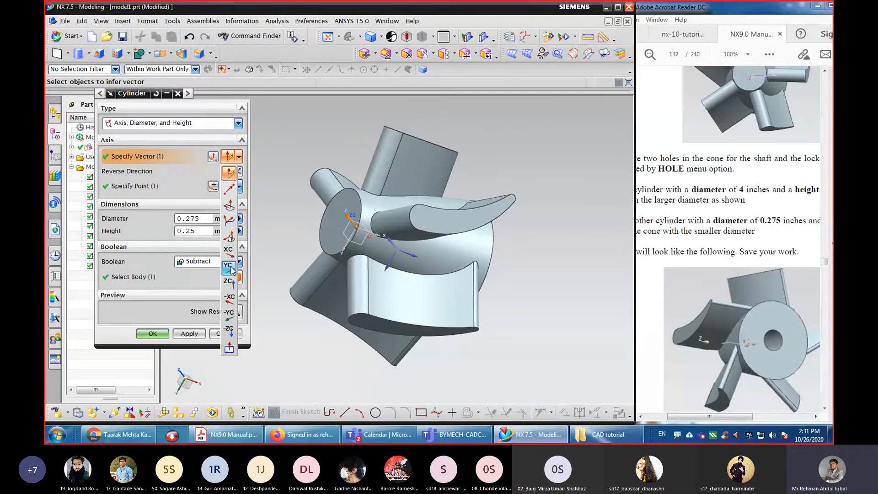
{"action": "left_click", "coordinate": [229, 251]}
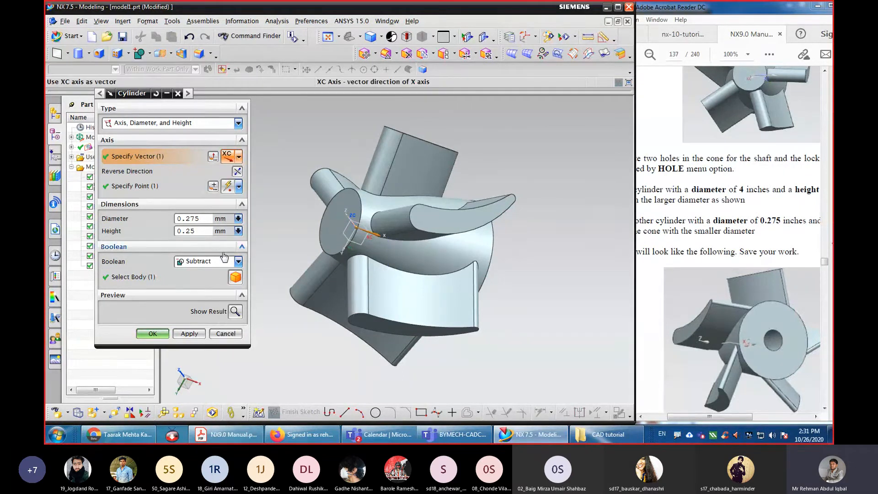
{"action": "left_click", "coordinate": [147, 187]}
{"action": "left_click", "coordinate": [319, 247]}
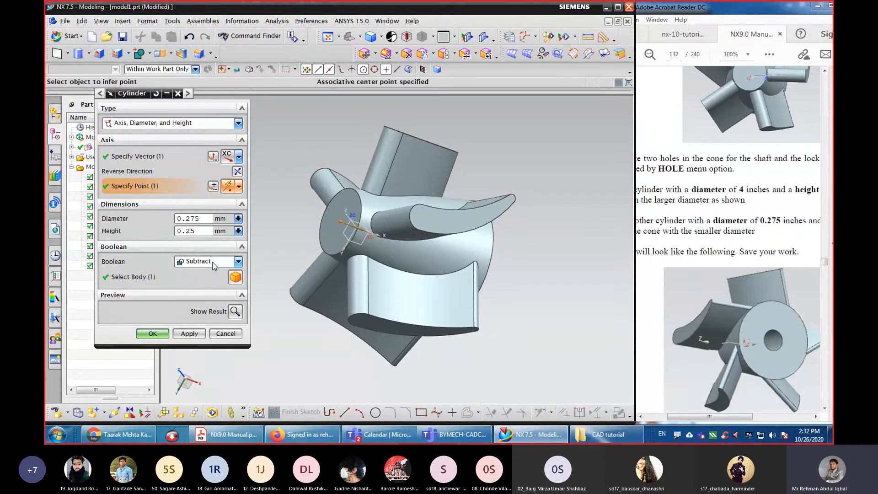
{"action": "middle_click", "coordinate": [240, 268]}
Inspect the small hole in the cone's smaller face up close, then fit and examine the whole impeller.
{"action": "middle_click_drag", "start_coordinate": [288, 236], "coordinate": [306, 240]}
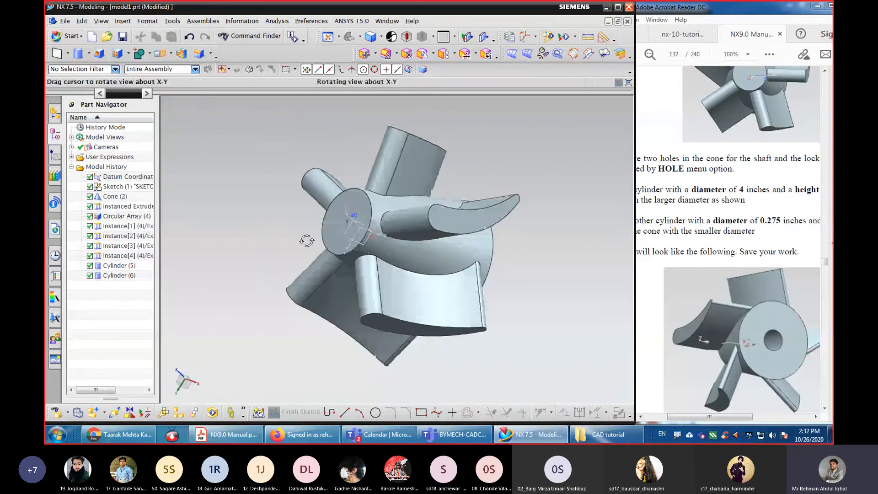
{"action": "scroll", "coordinate": [343, 228], "scroll_direction": "down", "scroll_amount": 10}
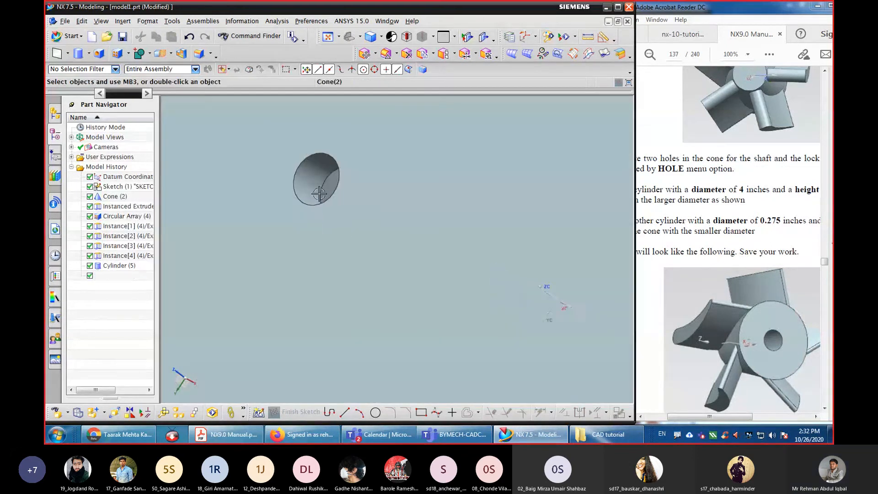
{"action": "scroll", "coordinate": [319, 195], "scroll_direction": "down", "scroll_amount": 2}
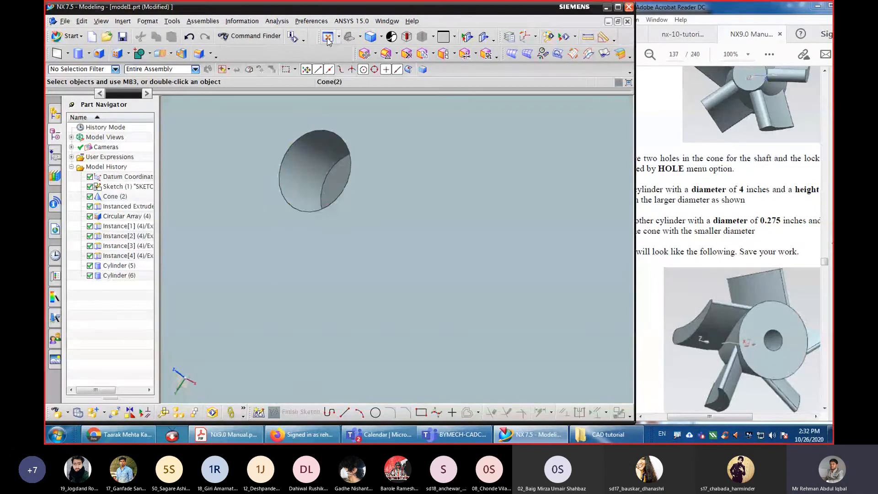
{"action": "left_click", "coordinate": [328, 38]}
{"action": "middle_click_drag", "start_coordinate": [521, 191], "coordinate": [281, 118]}
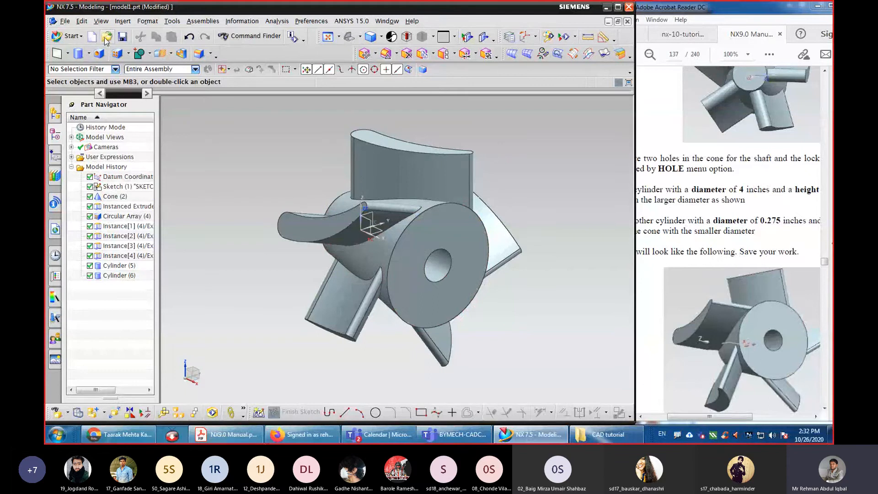
Change the display colour of the whole impeller body to a vibrant purple.
{"action": "left_click", "coordinate": [81, 22]}
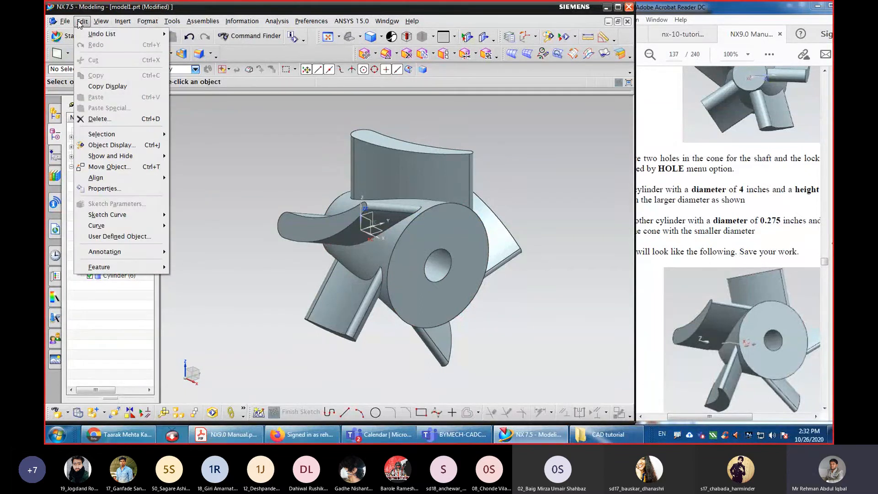
{"action": "left_click", "coordinate": [106, 147]}
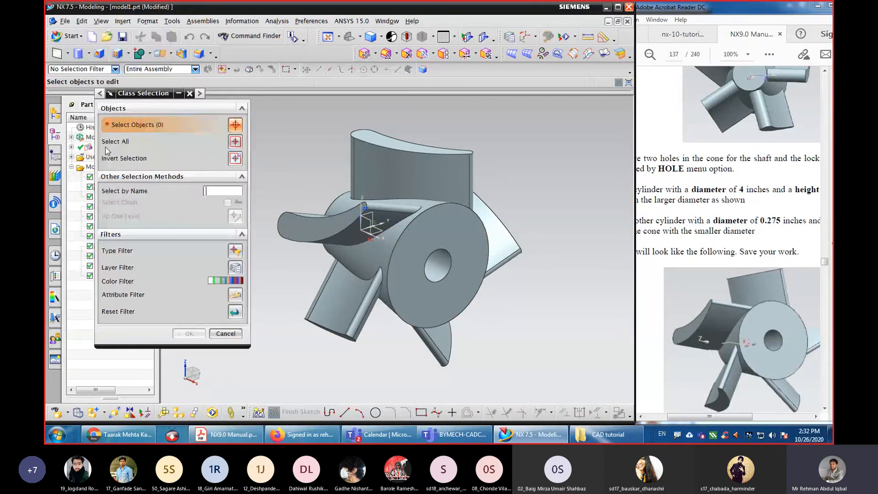
{"action": "left_click", "coordinate": [378, 220]}
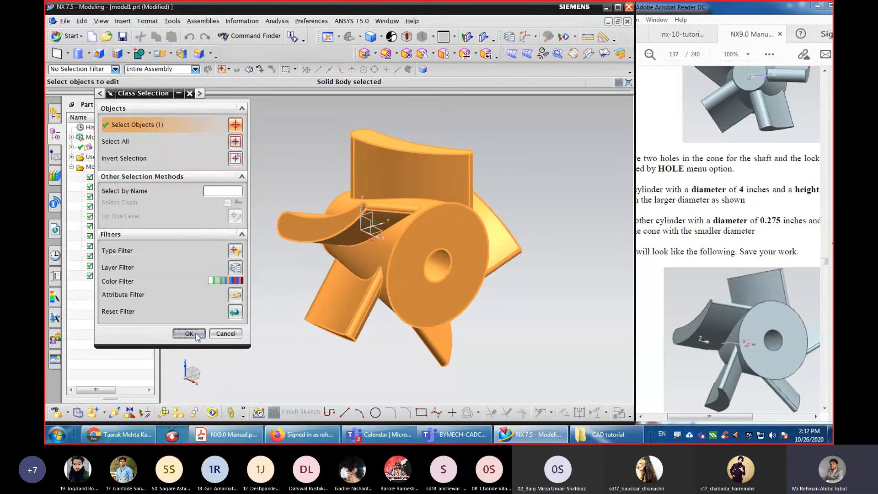
{"action": "left_click", "coordinate": [189, 334]}
{"action": "left_click", "coordinate": [217, 149]}
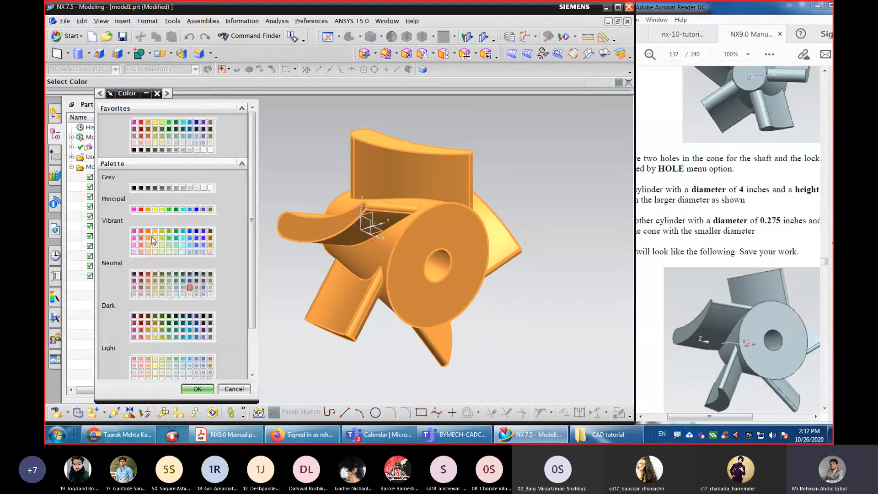
{"action": "left_click", "coordinate": [203, 238]}
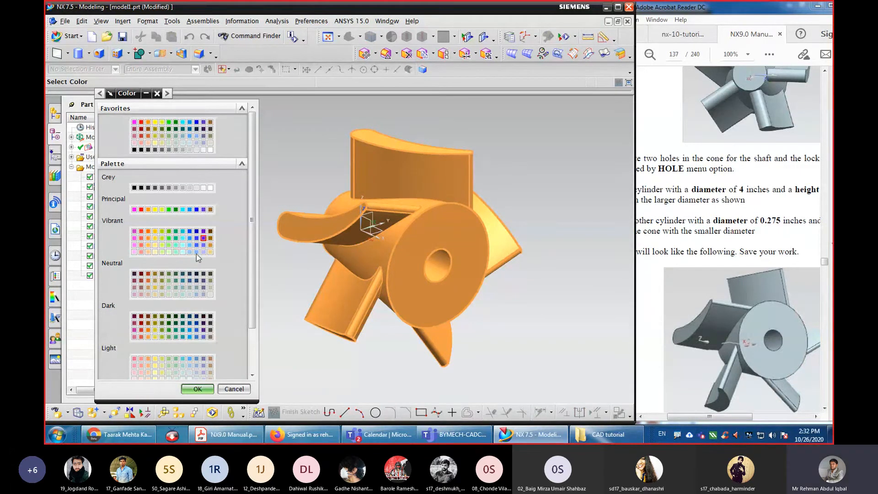
{"action": "left_click", "coordinate": [197, 389]}
{"action": "left_click", "coordinate": [189, 360]}
{"action": "left_click", "coordinate": [152, 359]}
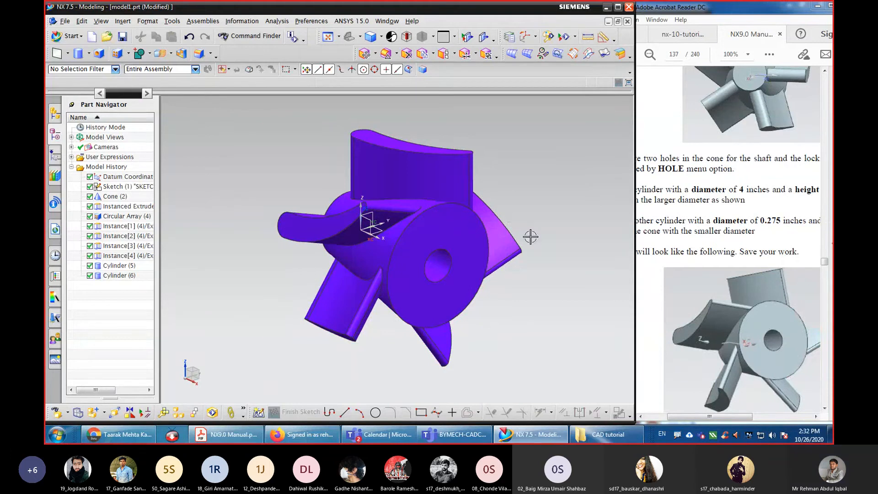
Undo the impeller body's colour change.
{"action": "scroll", "coordinate": [531, 236], "scroll_direction": "down", "scroll_amount": 2}
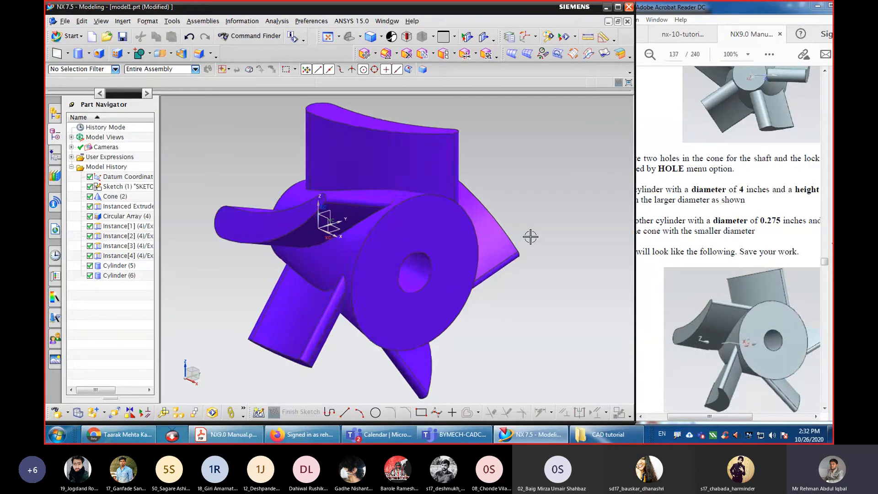
{"action": "scroll", "coordinate": [531, 237], "scroll_direction": "up", "scroll_amount": 2}
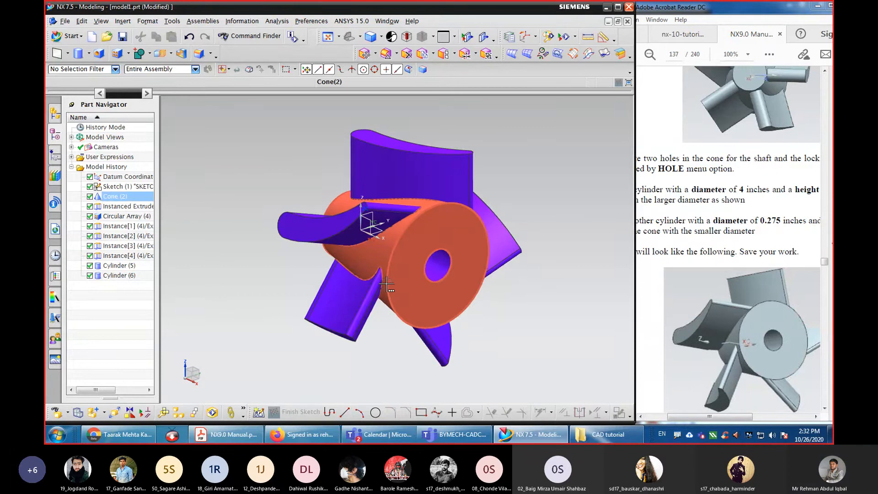
{"action": "left_click", "coordinate": [189, 36]}
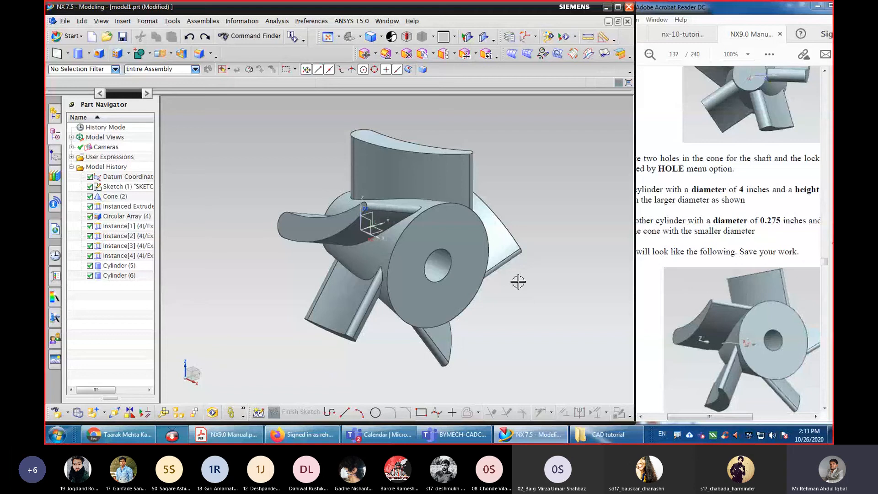
{"action": "left_click", "coordinate": [117, 230]}
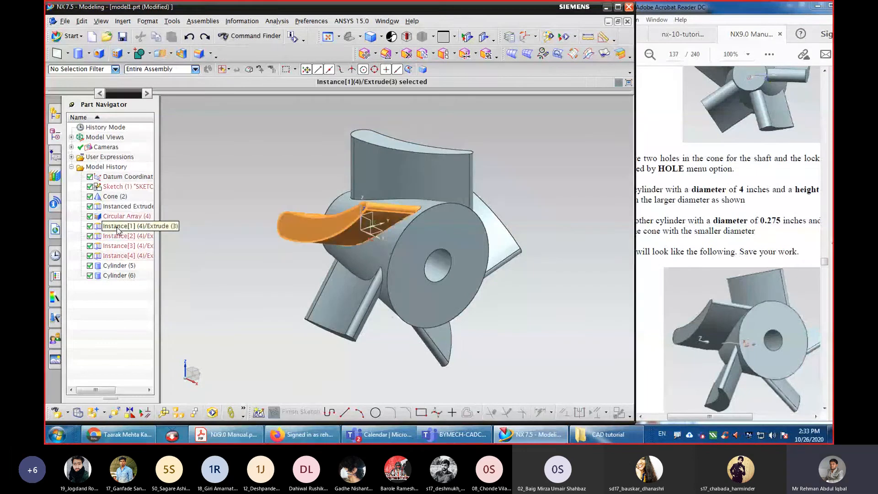
{"action": "key", "text": "ctrl+d"}
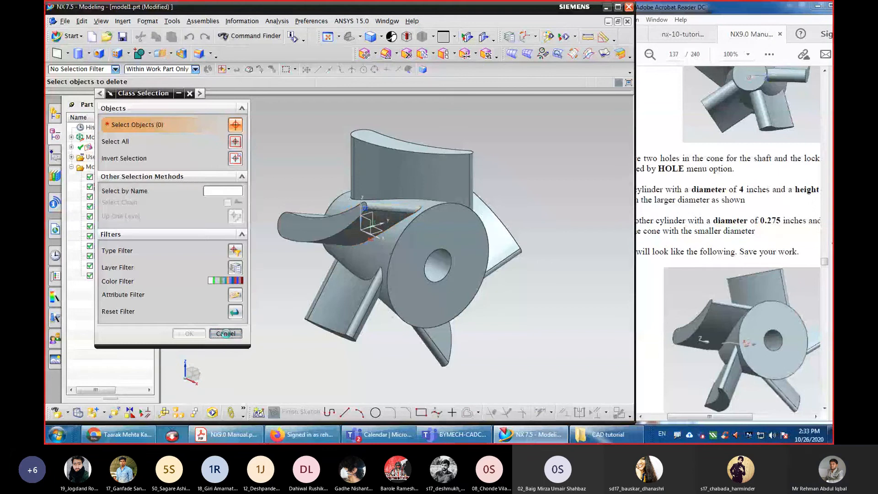
{"action": "left_click", "coordinate": [226, 334]}
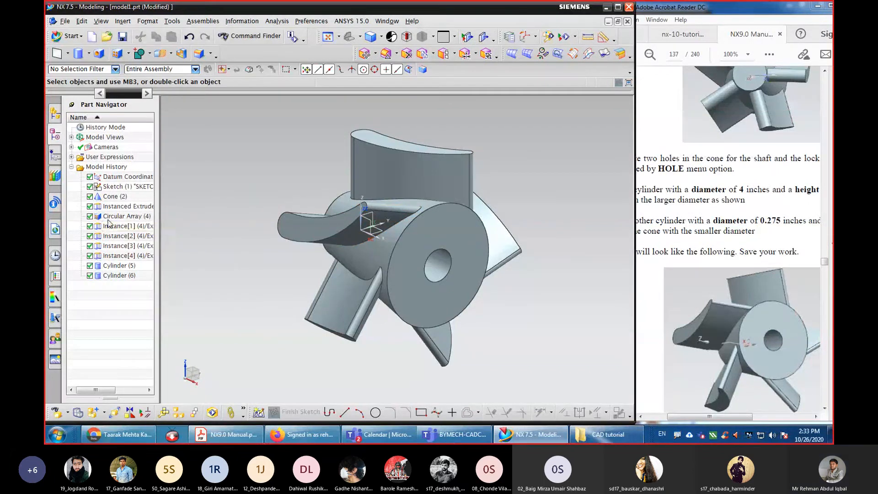
Delete the circular blade array, both hole cylinders and the original blade extrusion, keeping only the cone and the aerofoil sketch.
{"action": "left_click", "coordinate": [124, 216]}
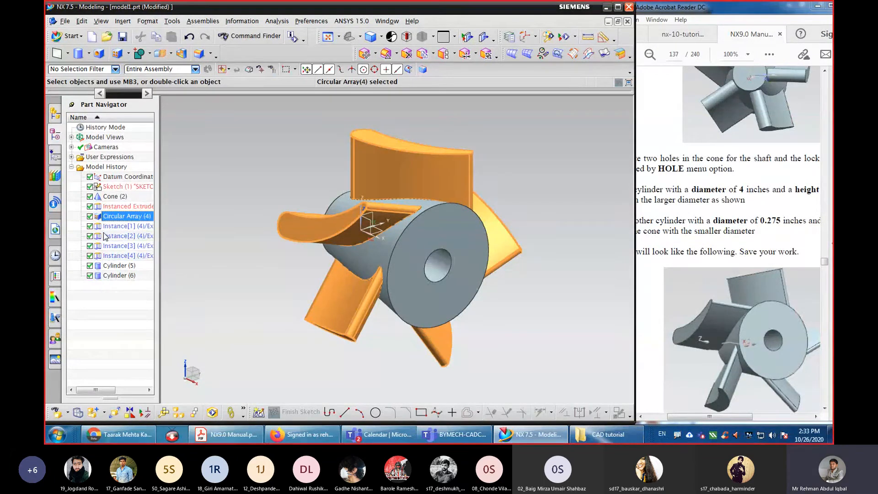
{"action": "left_click", "coordinate": [105, 276], "text": "shift"}
{"action": "key", "text": "Delete"}
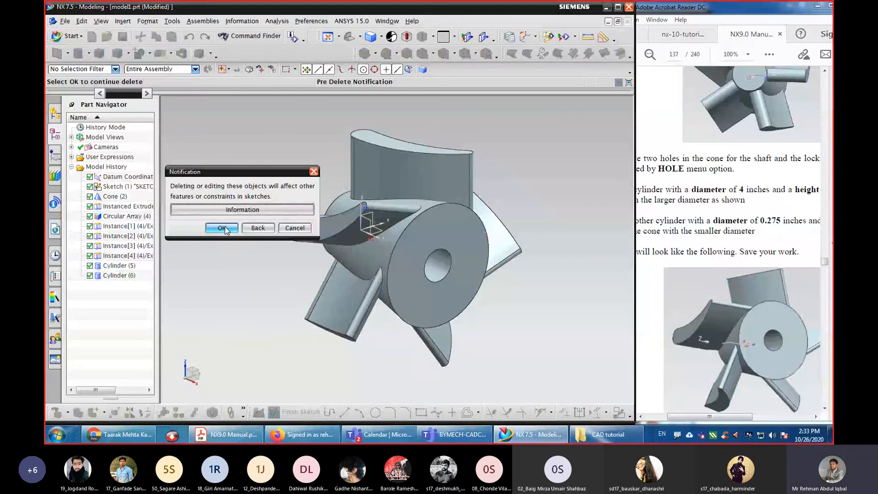
{"action": "key", "text": "Return"}
{"action": "left_click", "coordinate": [115, 207]}
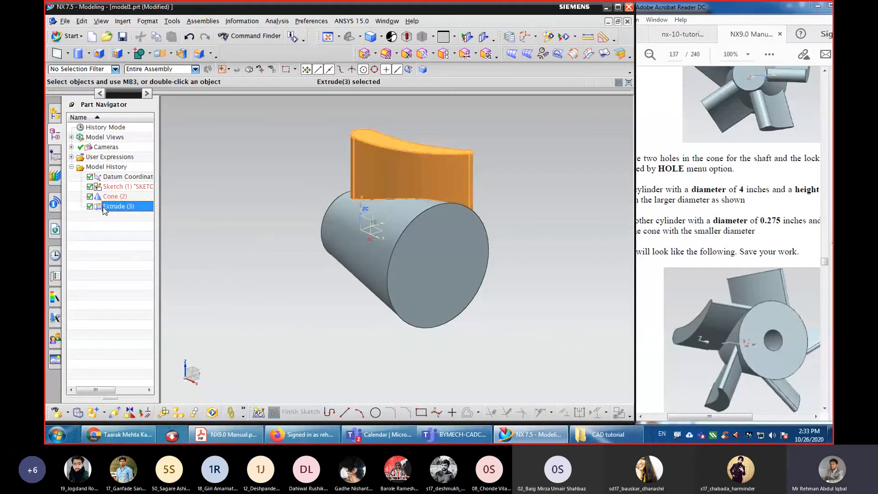
{"action": "key", "text": "Delete"}
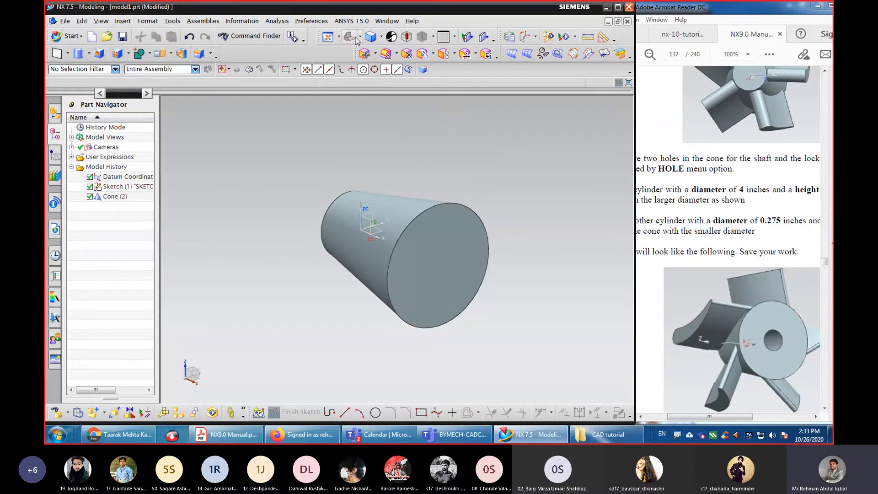
Display the cone and aerofoil sketch in static wireframe.
{"action": "left_click", "coordinate": [381, 38]}
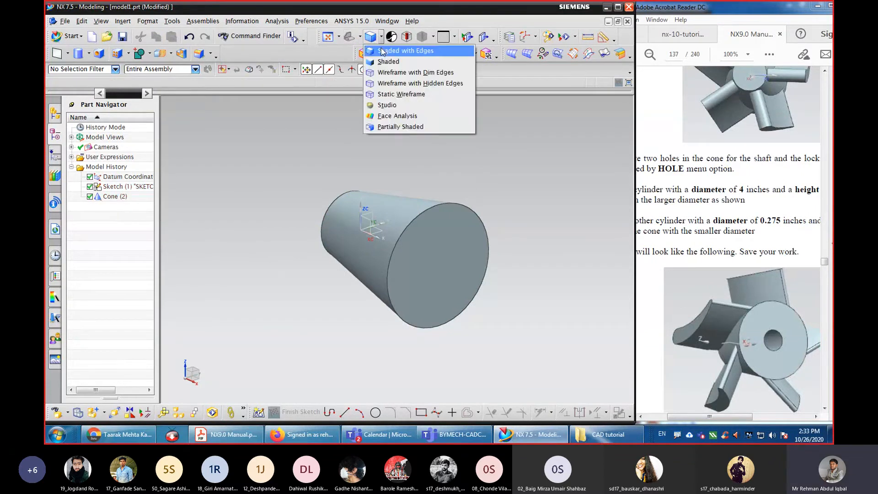
{"action": "left_click", "coordinate": [379, 92]}
{"action": "mouse_move", "coordinate": [323, 294]}
{"action": "middle_mouse_down"}
{"action": "mouse_move", "coordinate": [333, 288]}
{"action": "mouse_move", "coordinate": [337, 300]}
{"action": "mouse_move", "coordinate": [320, 261]}
{"action": "middle_mouse_up"}
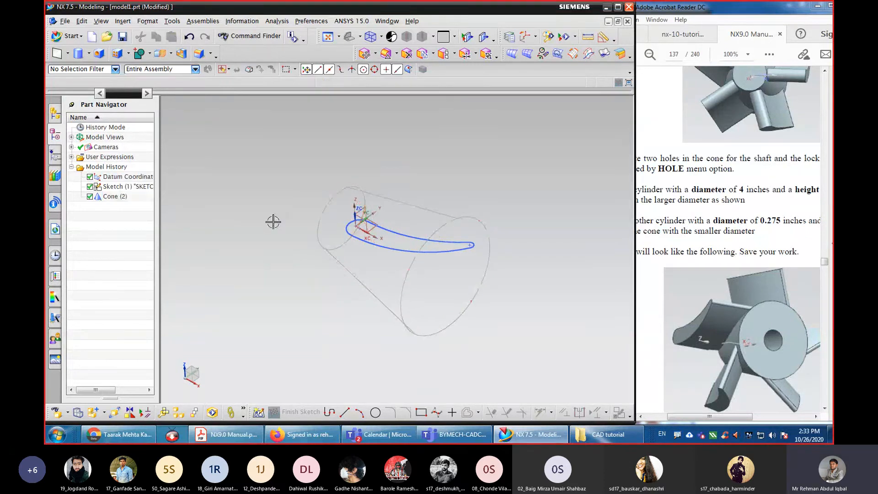
{"action": "mouse_move", "coordinate": [273, 221]}
{"action": "middle_mouse_down"}
{"action": "mouse_move", "coordinate": [318, 211]}
{"action": "mouse_move", "coordinate": [341, 219]}
{"action": "mouse_move", "coordinate": [340, 233]}
{"action": "mouse_move", "coordinate": [357, 193]}
{"action": "mouse_move", "coordinate": [366, 212]}
{"action": "mouse_move", "coordinate": [362, 228]}
{"action": "middle_mouse_up"}
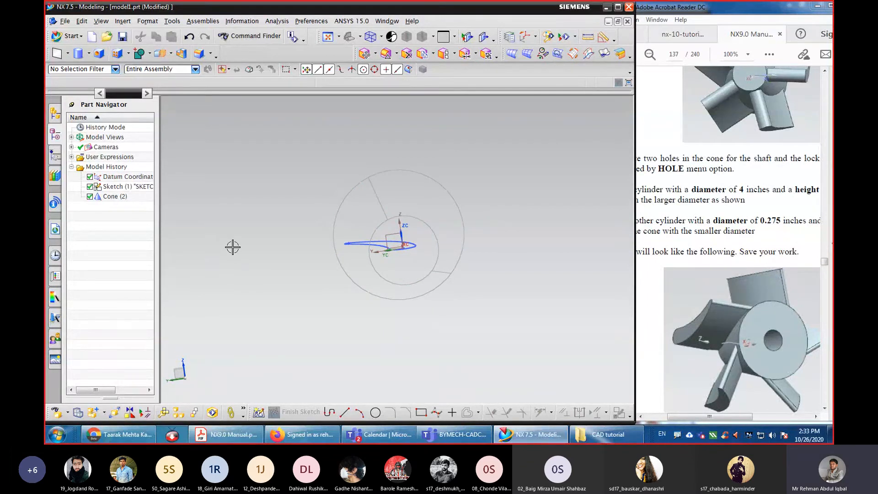
{"action": "left_click", "coordinate": [328, 36]}
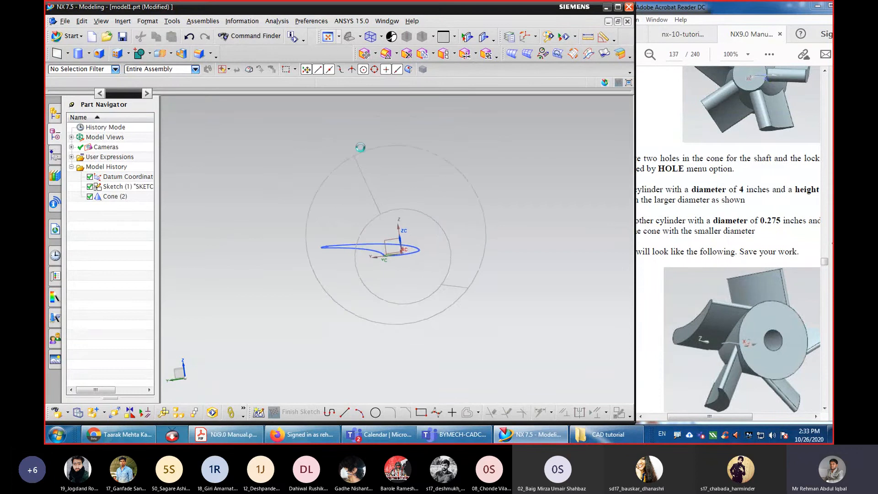
{"action": "middle_click_drag", "start_coordinate": [528, 195], "coordinate": [548, 187]}
Create a sketch on the YZ datum plane of the coordinate system, without drawing a profile or arc yet.
{"action": "left_click", "coordinate": [120, 21]}
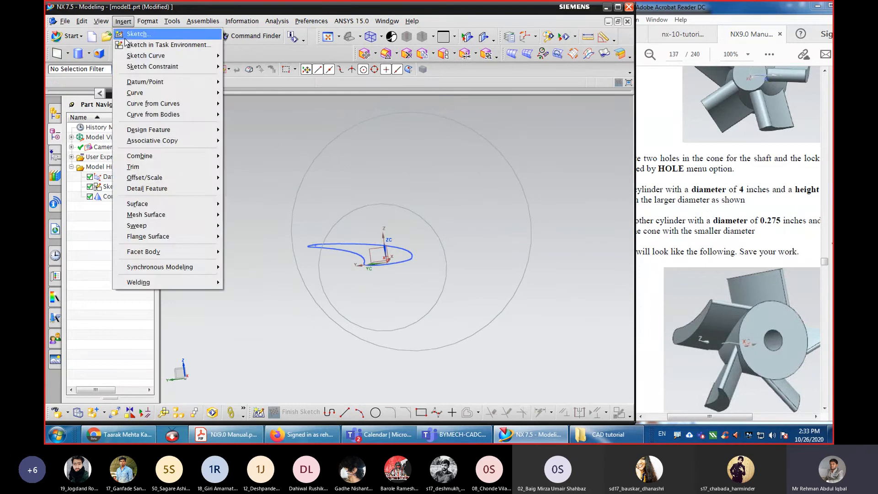
{"action": "left_click", "coordinate": [132, 37]}
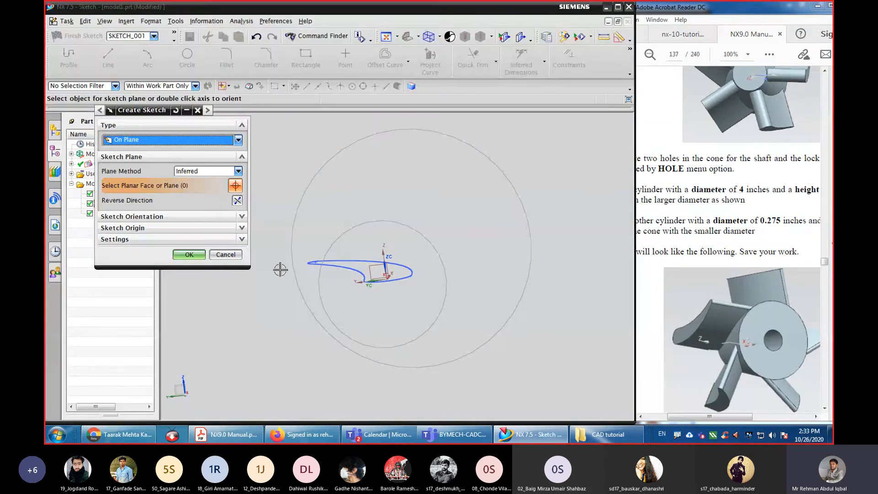
{"action": "mouse_move", "coordinate": [559, 243]}
{"action": "middle_mouse_down"}
{"action": "mouse_move", "coordinate": [570, 237]}
{"action": "mouse_move", "coordinate": [563, 255]}
{"action": "middle_mouse_up"}
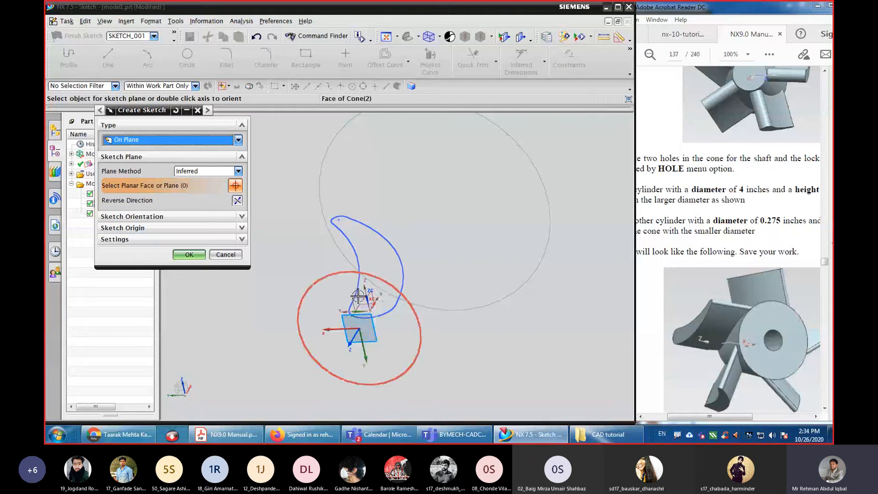
{"action": "left_click", "coordinate": [352, 298]}
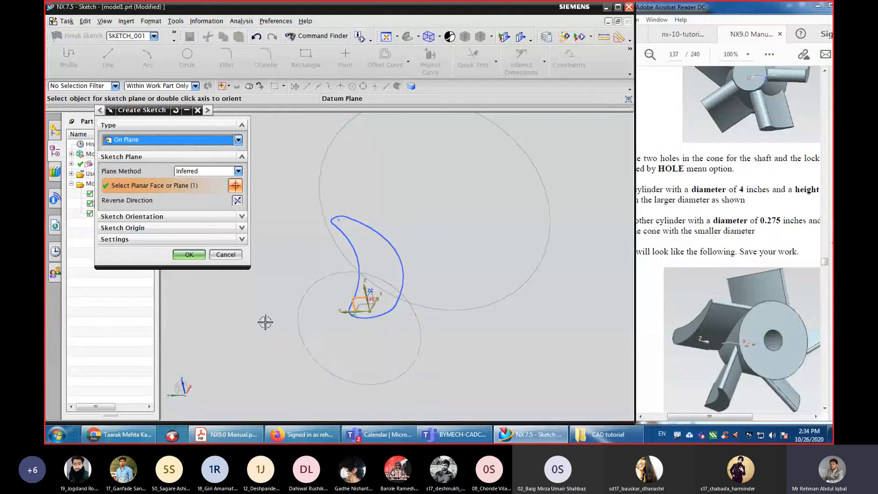
{"action": "left_click", "coordinate": [189, 255]}
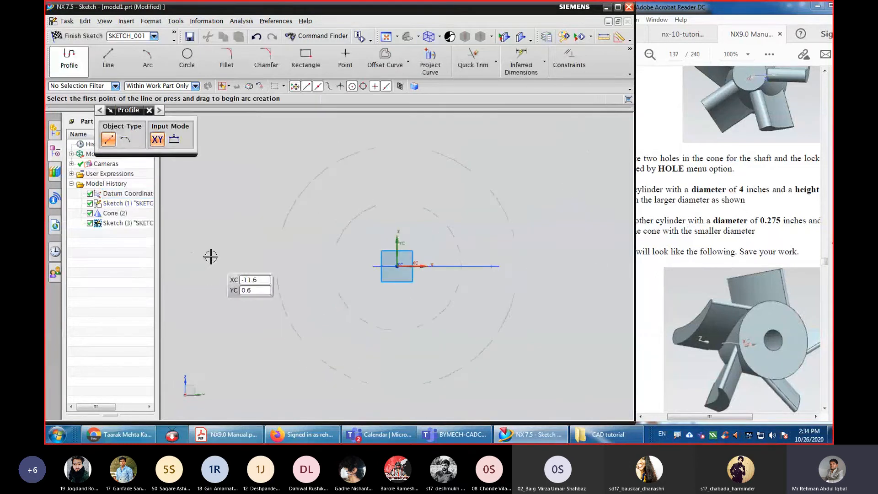
{"action": "left_click", "coordinate": [150, 110]}
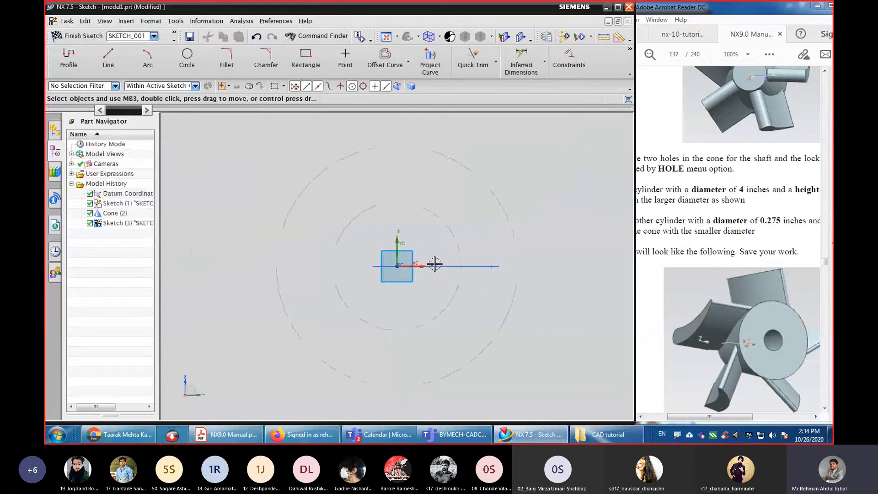
{"action": "left_click", "coordinate": [149, 64]}
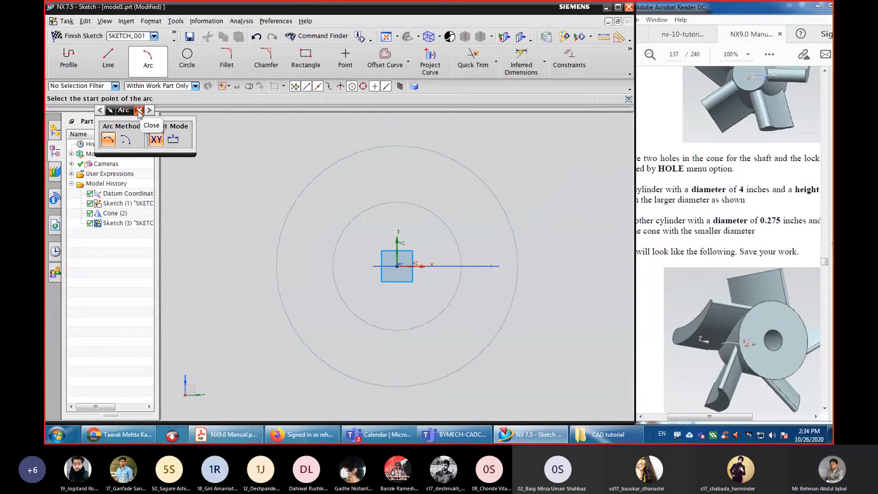
{"action": "left_click", "coordinate": [139, 111]}
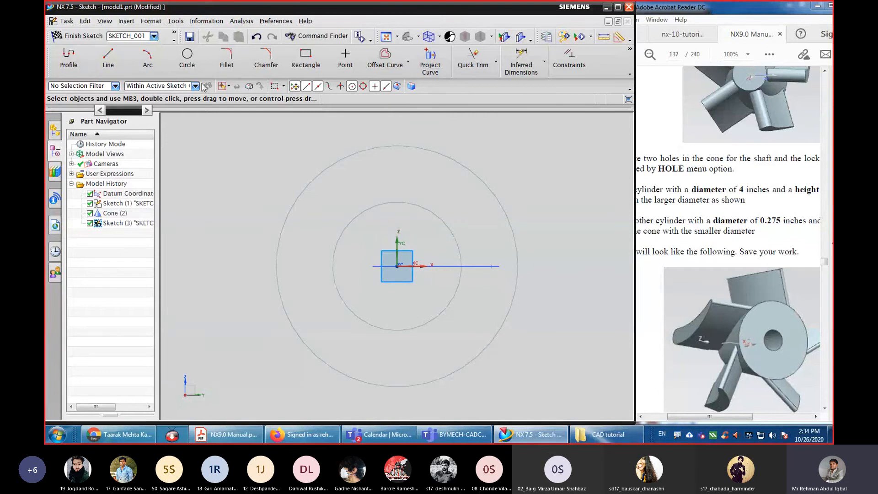
Place a sketch point at X 0, Y 0, Z 12 mm, directly above the origin.
{"action": "left_click", "coordinate": [345, 57]}
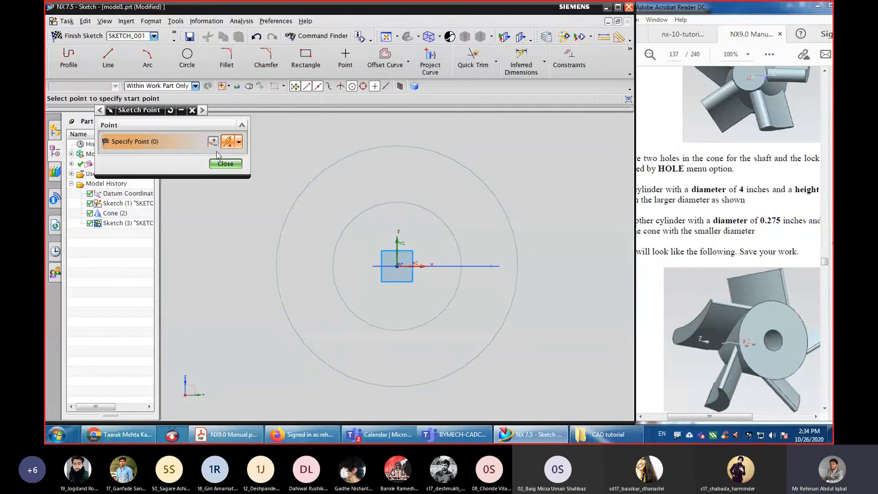
{"action": "left_click", "coordinate": [213, 141]}
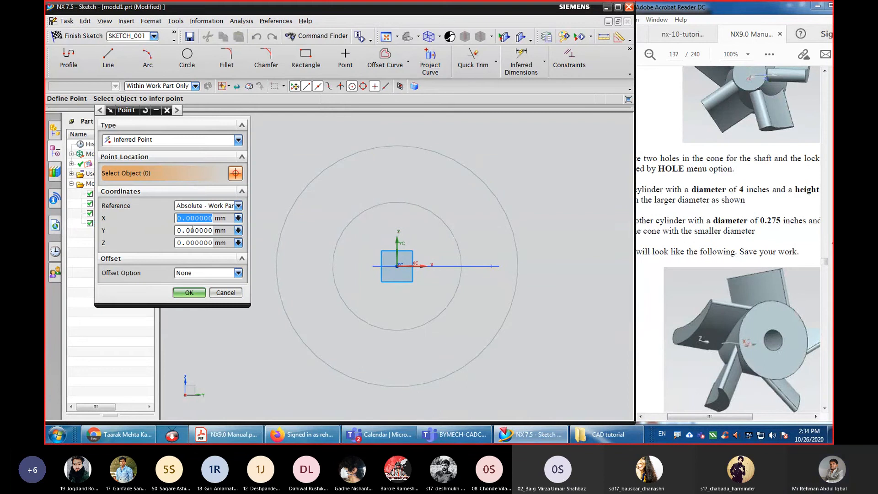
{"action": "left_click", "coordinate": [180, 243]}
{"action": "double_click", "coordinate": [179, 243]}
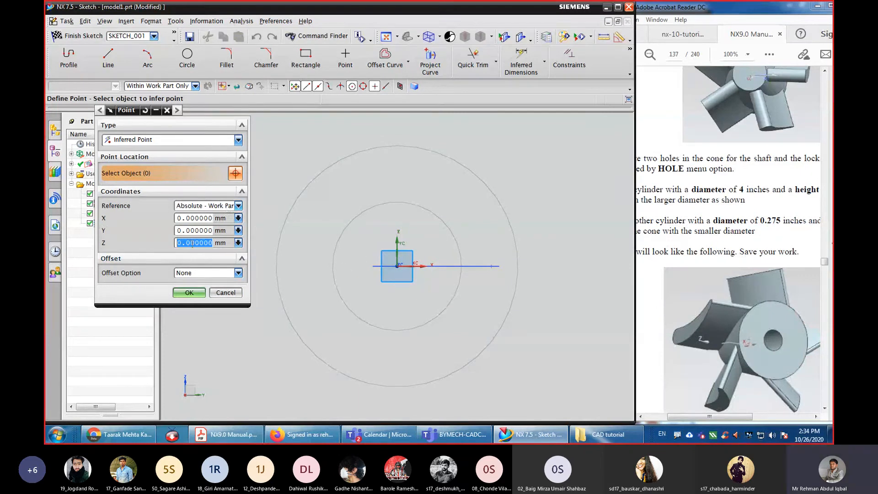
{"action": "type", "text": "12"}
{"action": "left_click", "coordinate": [188, 293]}
{"action": "left_click", "coordinate": [387, 37]}
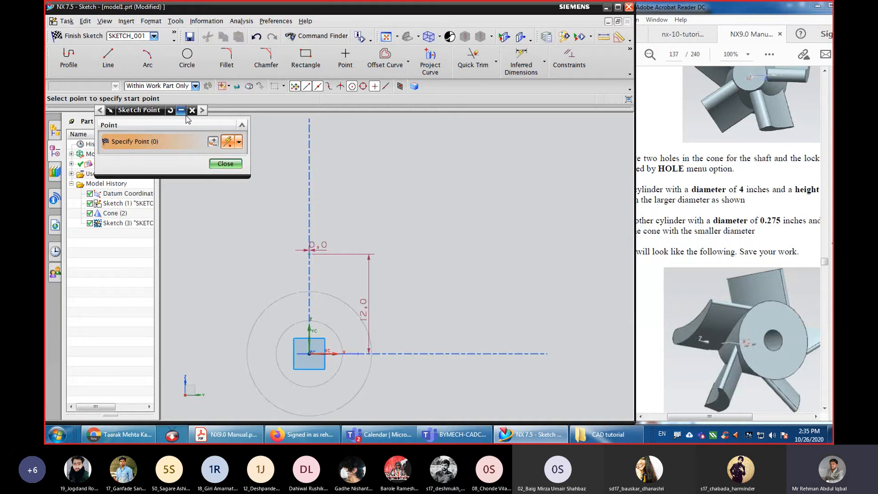
{"action": "left_click", "coordinate": [226, 163]}
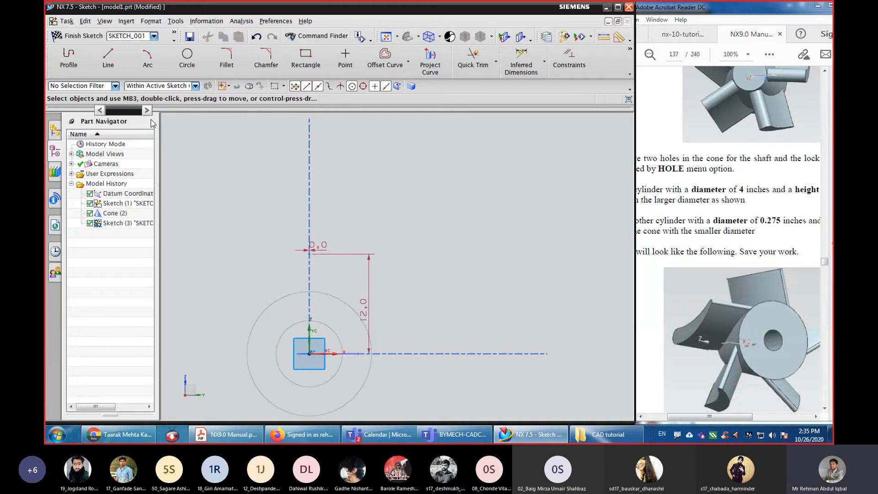
Draw a 10 mm radius arc from the origin to the sketch point above it, bulging toward positive Y, and finish the sketch.
{"action": "left_click", "coordinate": [147, 58]}
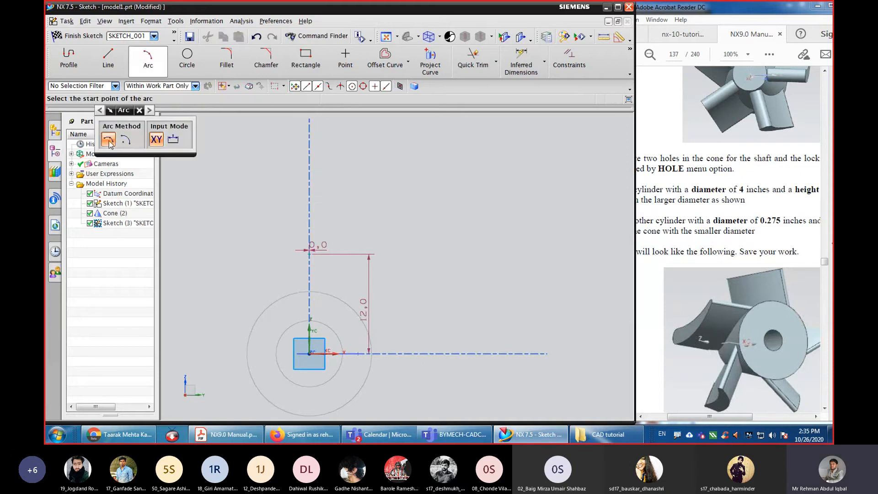
{"action": "left_click", "coordinate": [308, 354]}
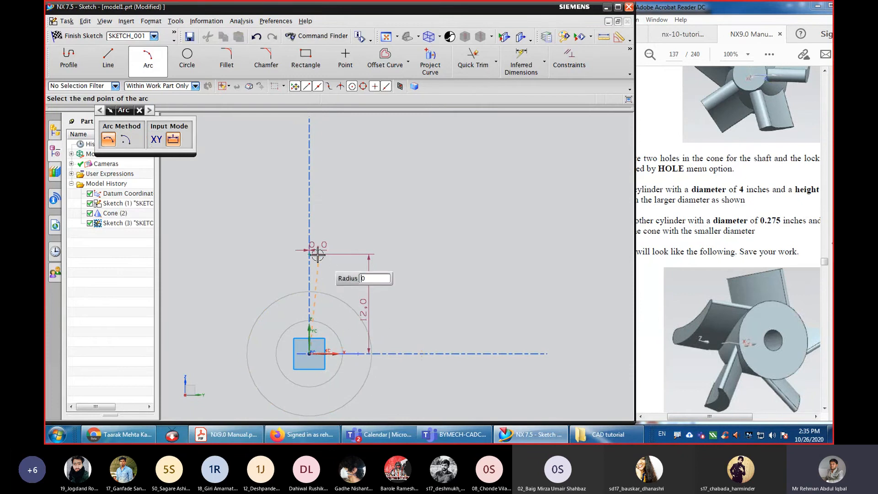
{"action": "scroll", "coordinate": [311, 254], "scroll_direction": "up", "scroll_amount": 5}
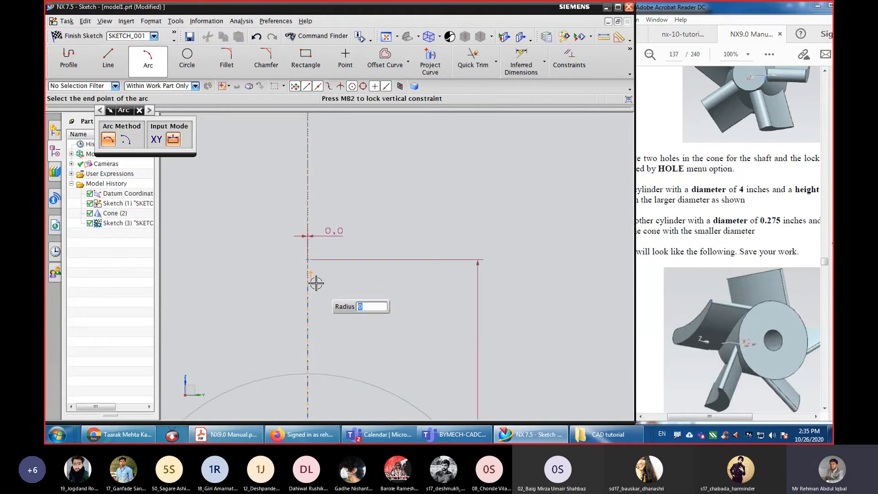
{"action": "left_click", "coordinate": [308, 261]}
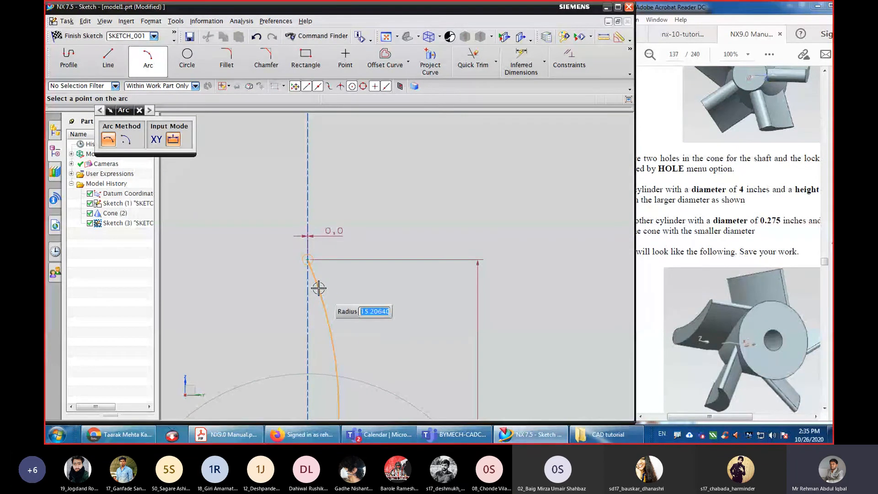
{"action": "type", "text": "10"}
{"action": "key", "text": "Return"}
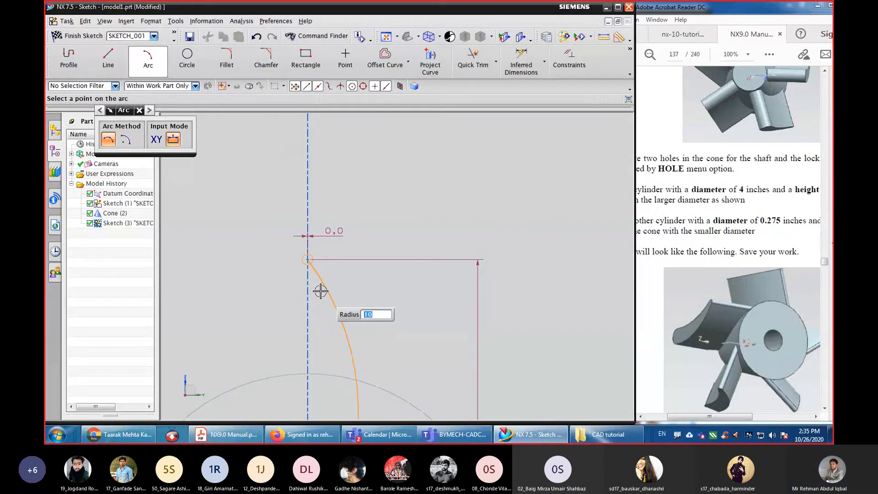
{"action": "left_click", "coordinate": [321, 291]}
{"action": "key", "text": "Escape"}
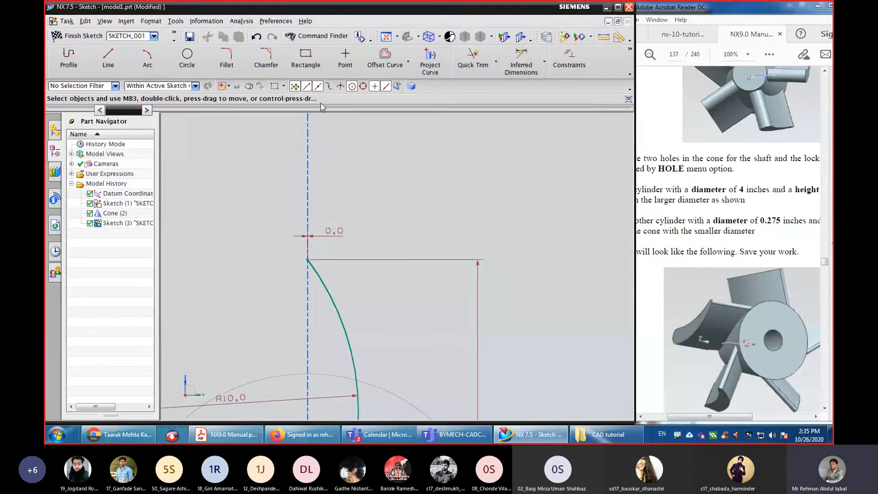
{"action": "left_click", "coordinate": [386, 37]}
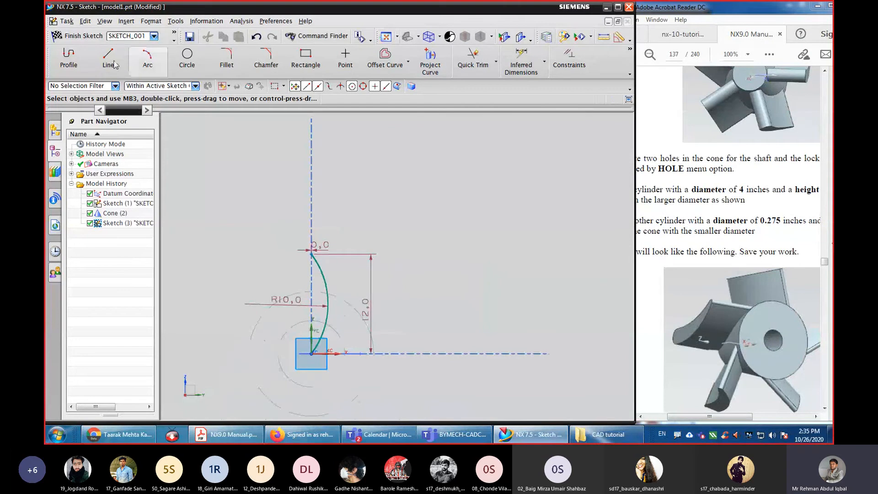
{"action": "left_click", "coordinate": [64, 36]}
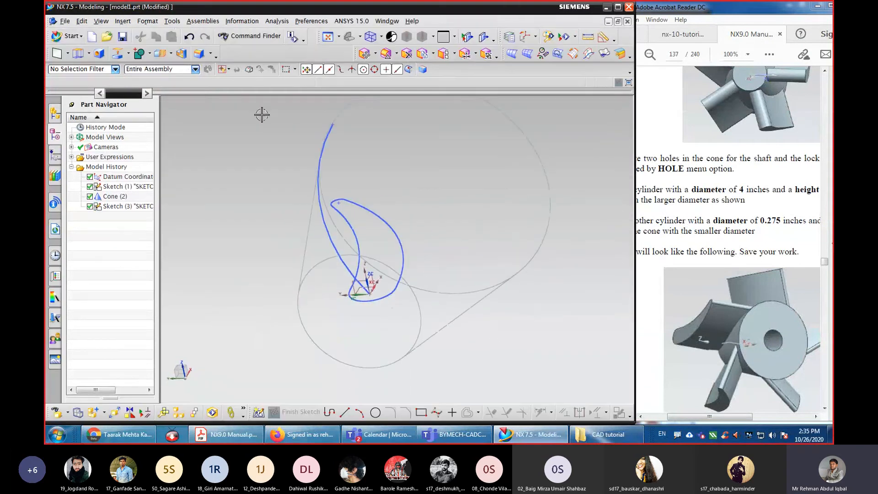
Sweep the closed aerofoil section along the arc guide as a solid body with zero offsets and no Boolean.
{"action": "left_click", "coordinate": [329, 37]}
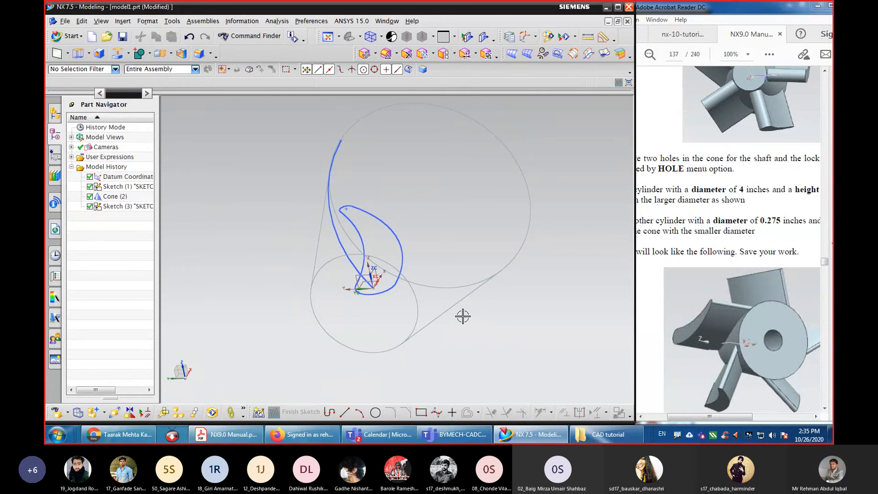
{"action": "left_click", "coordinate": [122, 21]}
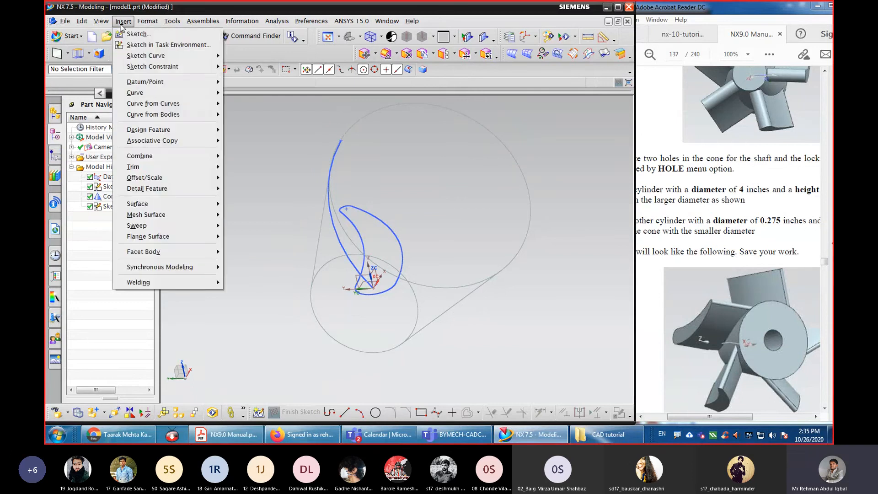
{"action": "mouse_move", "coordinate": [151, 226]}
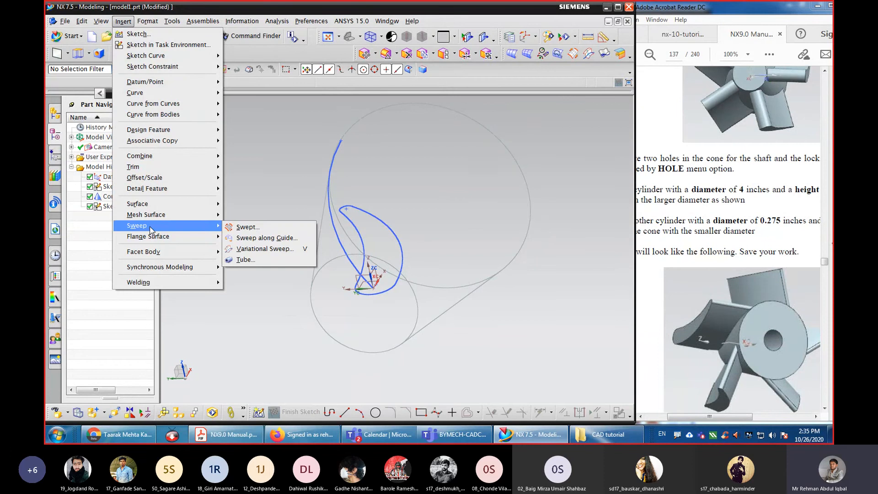
{"action": "left_click", "coordinate": [263, 238]}
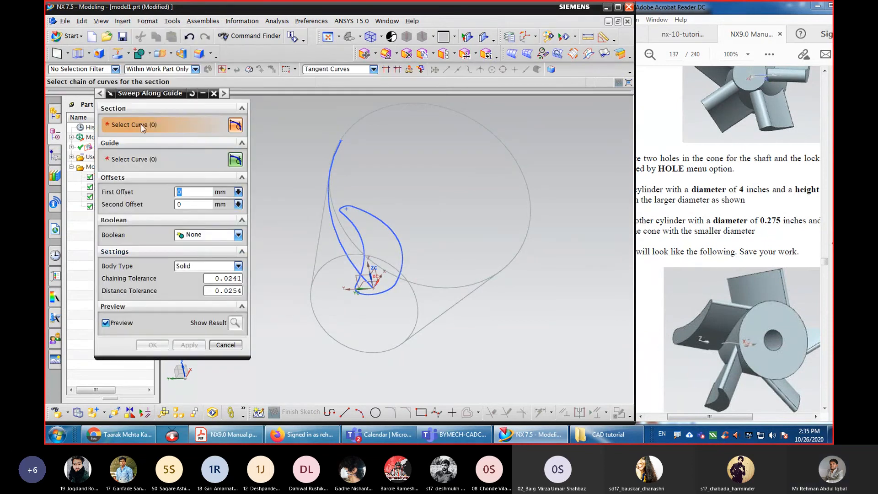
{"action": "left_click", "coordinate": [401, 255]}
{"action": "left_click", "coordinate": [139, 163]}
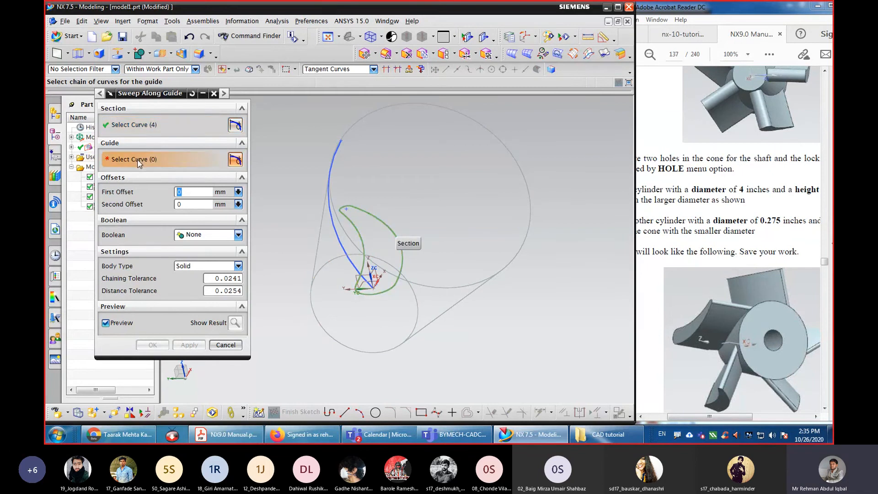
{"action": "left_click", "coordinate": [327, 184]}
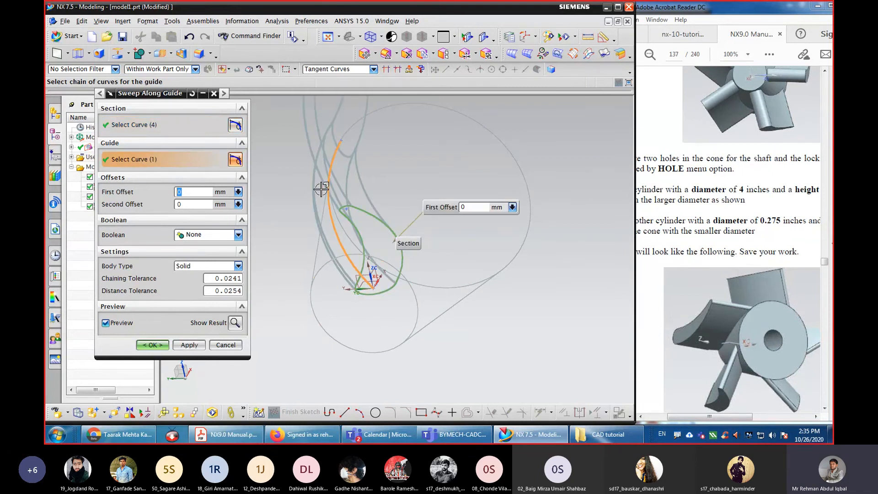
{"action": "left_click", "coordinate": [152, 345]}
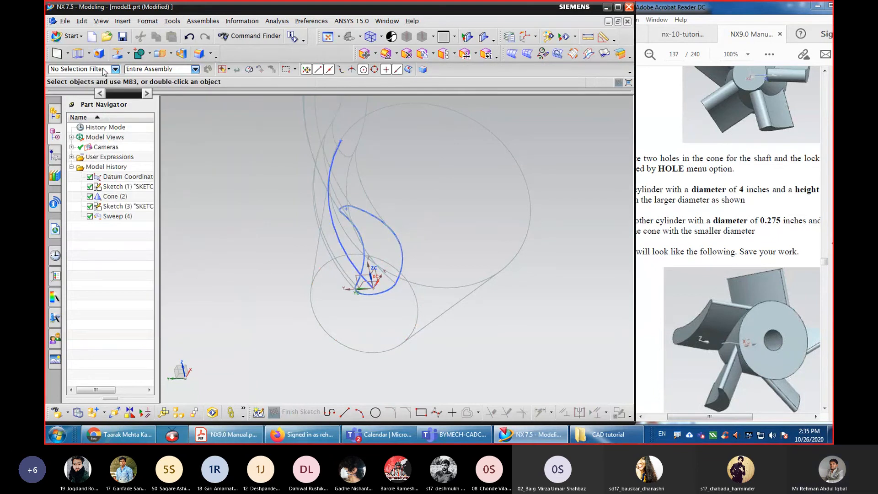
Edit the blade sweep to unite it with the cone, and display the model shaded.
{"action": "double_click", "coordinate": [117, 216]}
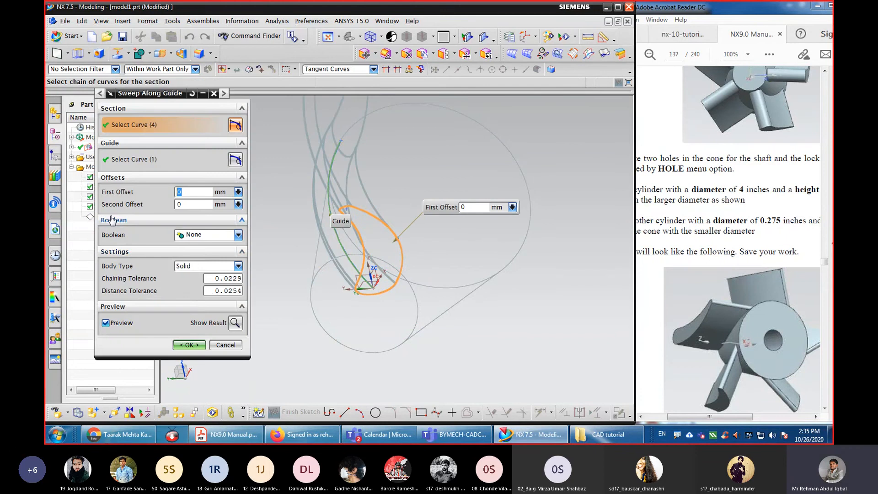
{"action": "left_click", "coordinate": [238, 235]}
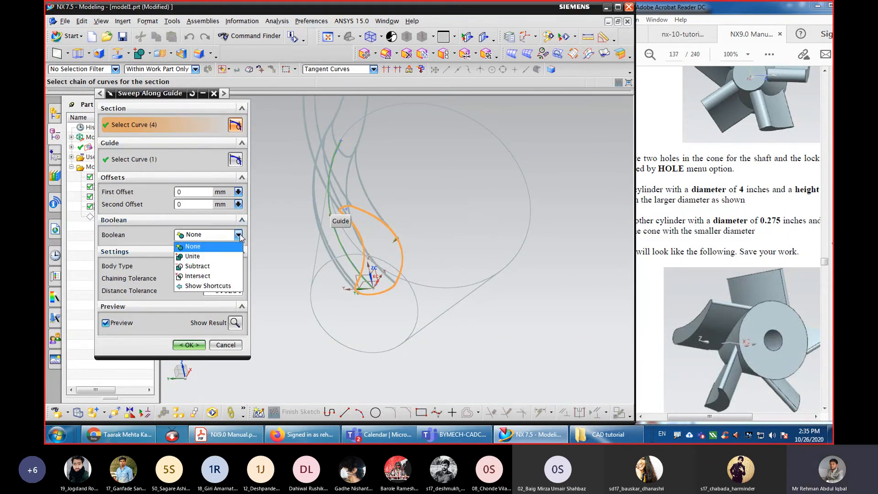
{"action": "left_click", "coordinate": [193, 256]}
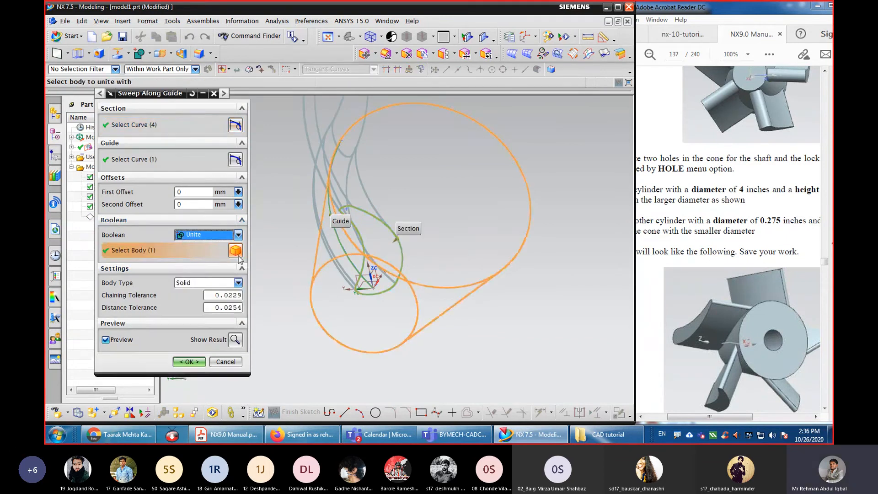
{"action": "left_click", "coordinate": [381, 37]}
{"action": "left_click", "coordinate": [379, 56]}
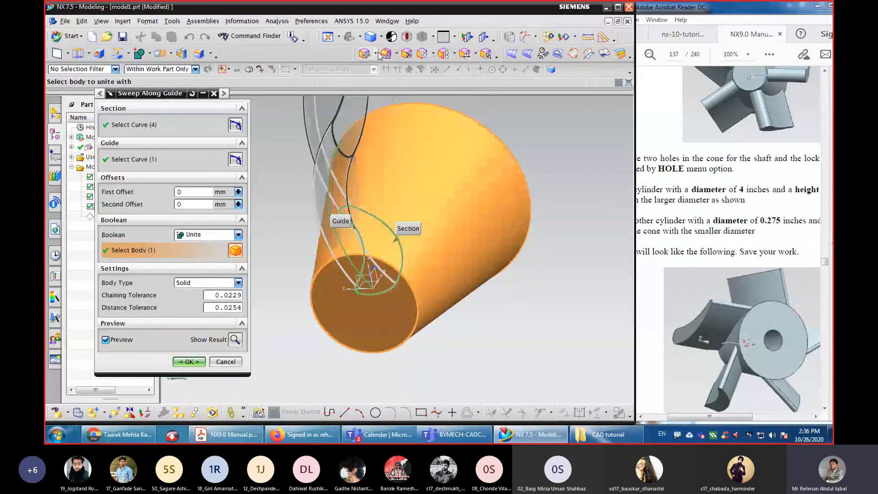
{"action": "left_click", "coordinate": [178, 362]}
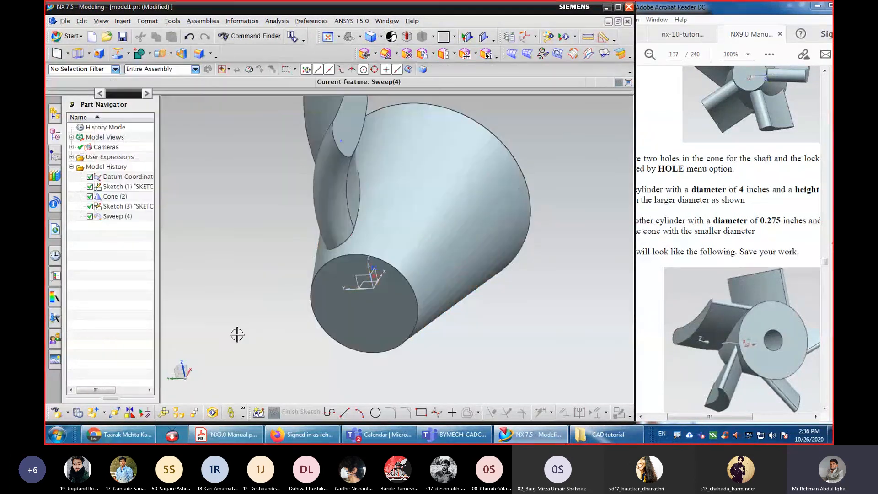
{"action": "left_click", "coordinate": [329, 37]}
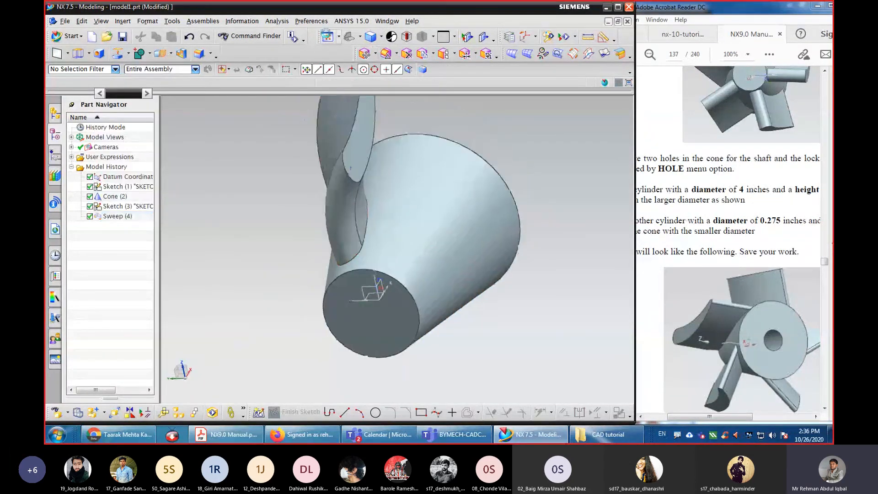
{"action": "left_click", "coordinate": [349, 38]}
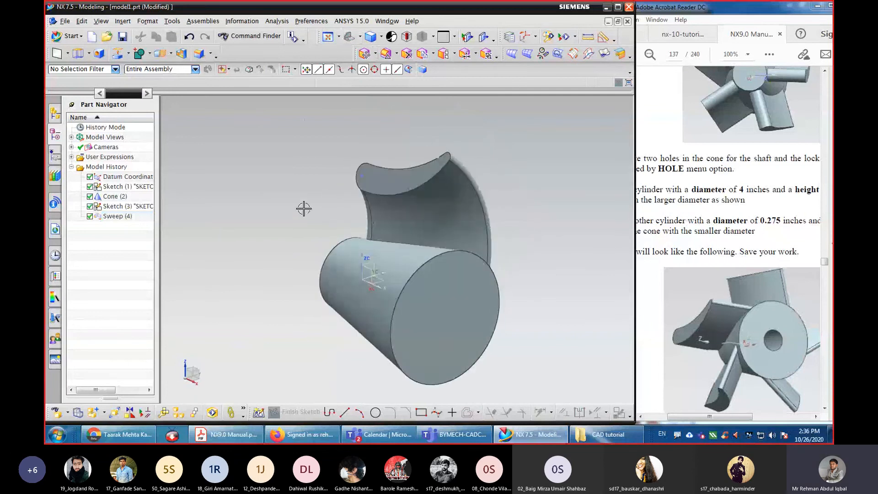
{"action": "middle_click_drag", "start_coordinate": [304, 207], "coordinate": [277, 217]}
{"action": "left_click", "coordinate": [418, 205]}
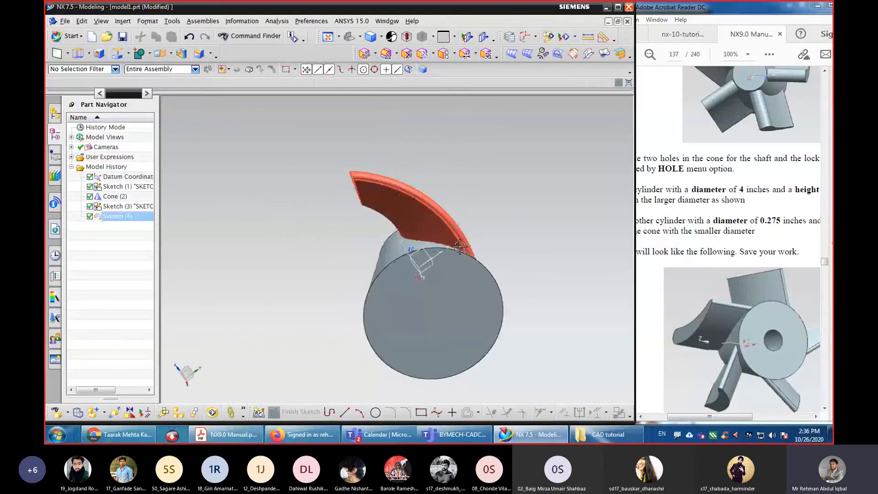
{"action": "key", "text": "Escape"}
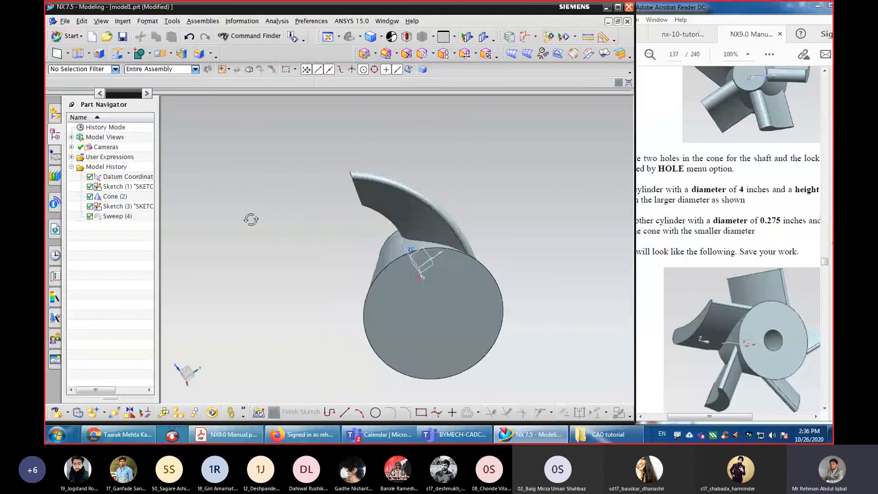
{"action": "middle_click_drag", "start_coordinate": [249, 218], "coordinate": [337, 238]}
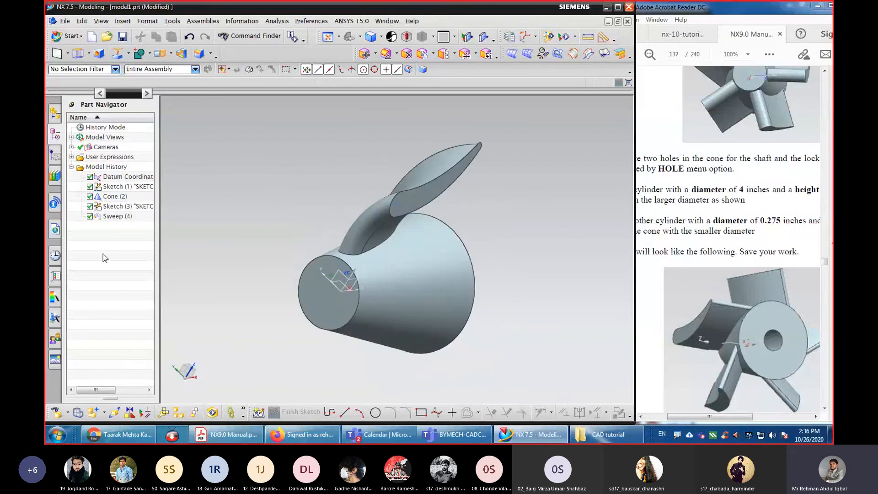
Define a circular array of the swept blade with 5 instances at a 72-degree angle.
{"action": "left_click", "coordinate": [127, 54]}
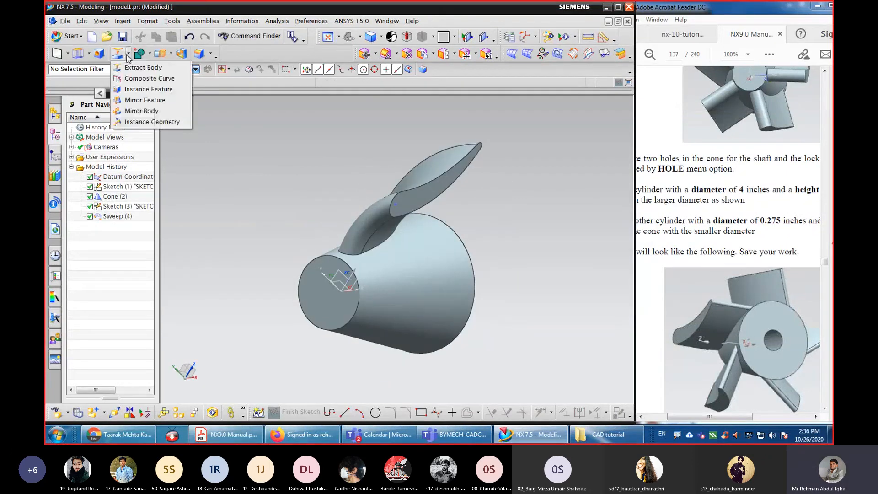
{"action": "left_click", "coordinate": [132, 93]}
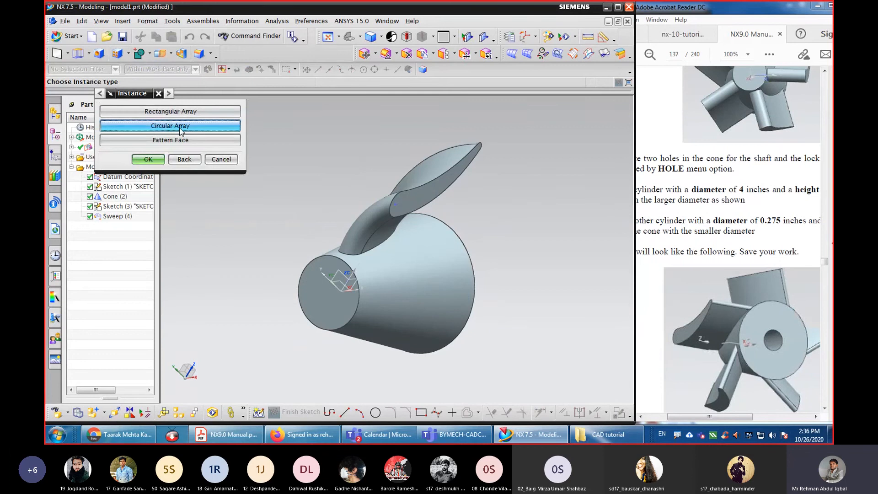
{"action": "left_click", "coordinate": [180, 127]}
{"action": "left_click", "coordinate": [115, 129]}
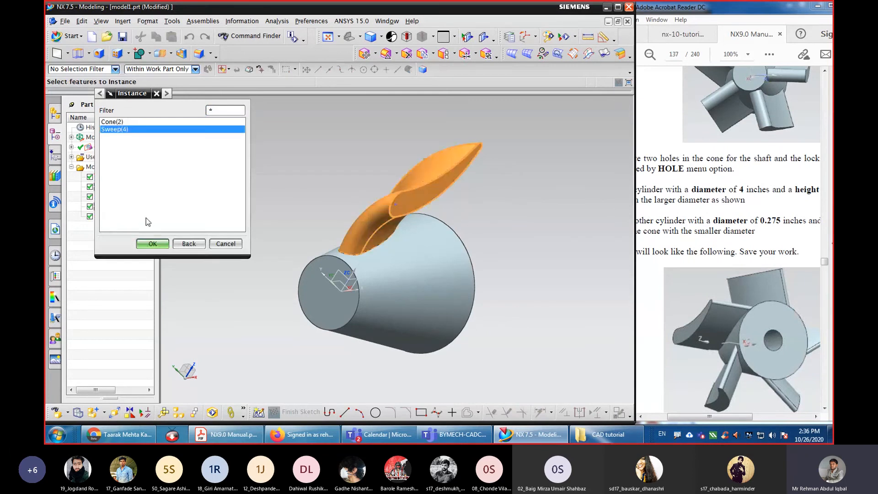
{"action": "left_click", "coordinate": [152, 244]}
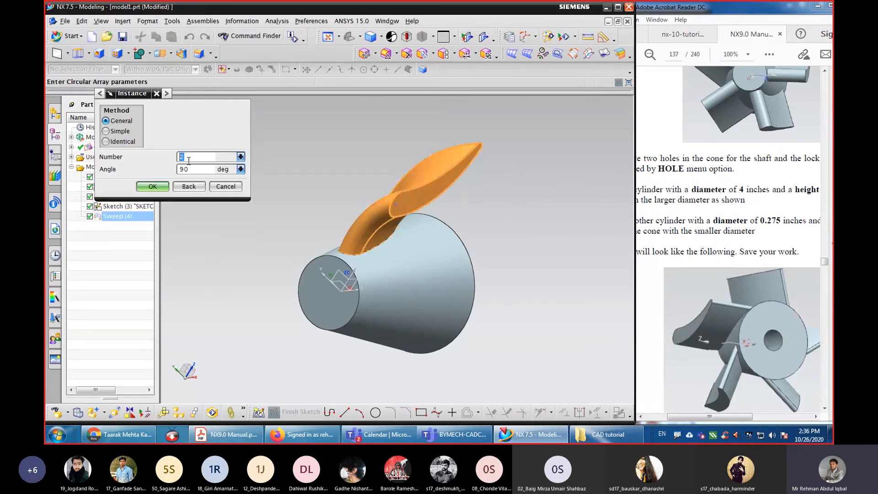
{"action": "type", "text": "5"}
{"action": "type", "text": "72"}
{"action": "left_click", "coordinate": [153, 187]}
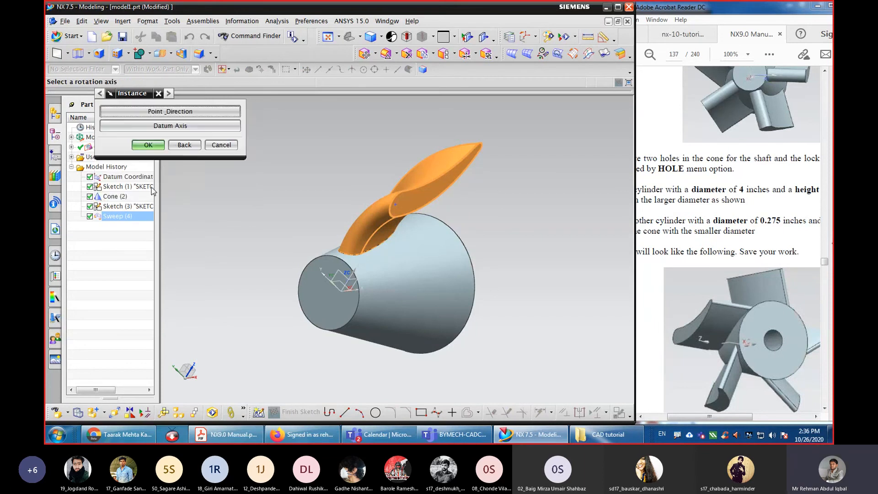
Use the XC axis through the point X 0, Y 0, Z 0 as the array's rotation axis and create the blade instances.
{"action": "left_click", "coordinate": [168, 121]}
{"action": "left_click", "coordinate": [166, 127]}
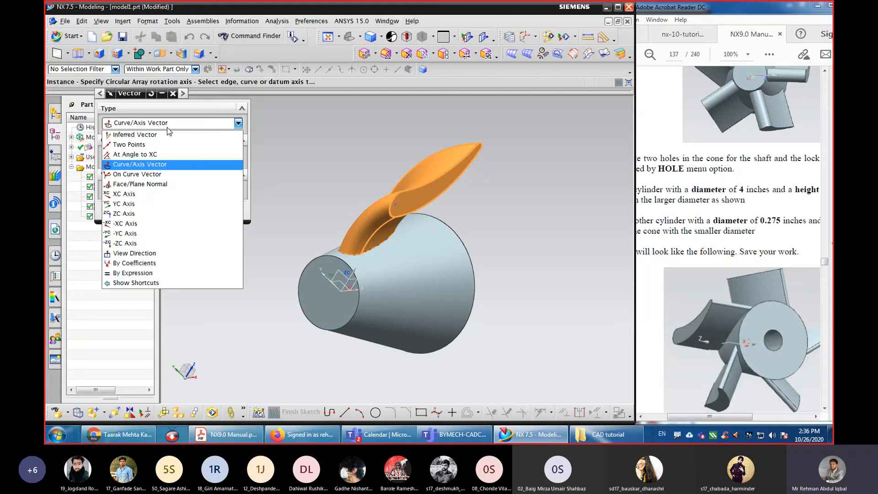
{"action": "left_click", "coordinate": [137, 195]}
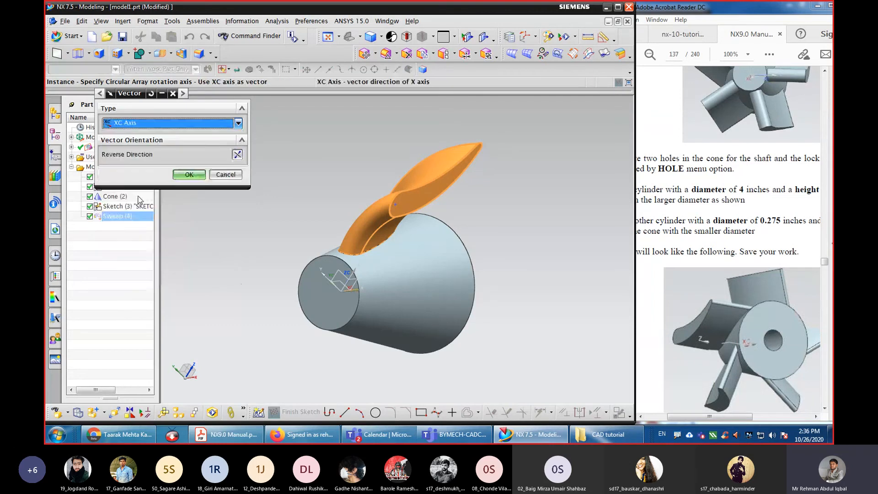
{"action": "left_click", "coordinate": [188, 175]}
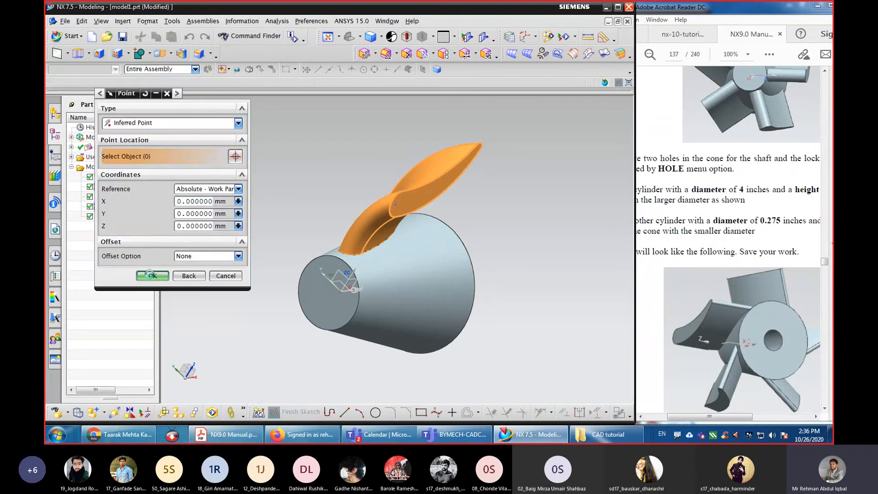
{"action": "left_click", "coordinate": [148, 274]}
{"action": "left_click", "coordinate": [149, 145]}
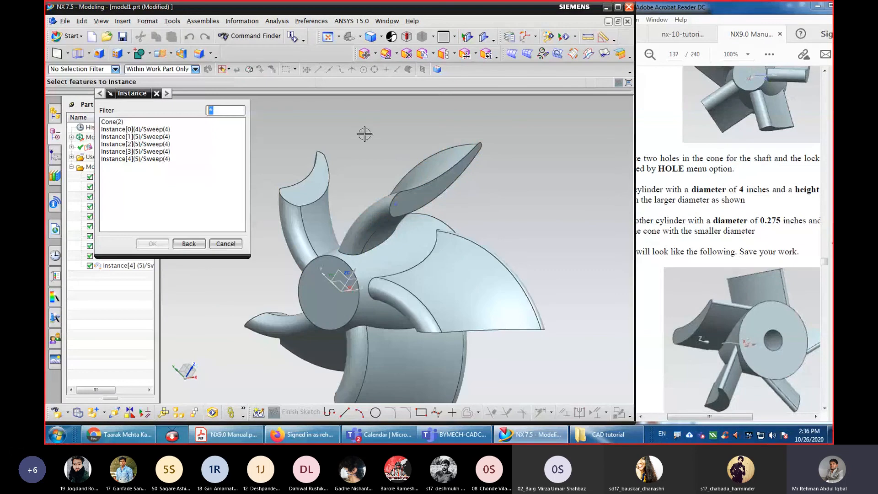
{"action": "left_click", "coordinate": [225, 245]}
{"action": "middle_click_drag", "start_coordinate": [448, 211], "coordinate": [330, 155]}
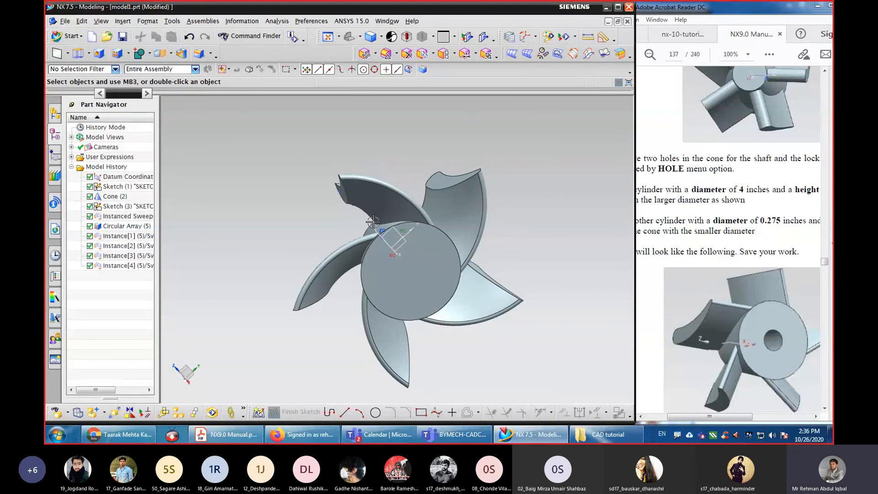
Edit the blade's arc guide sketch with rollback, set the arc radius to 15 mm, and finish the sketch to update the impeller.
{"action": "left_click", "coordinate": [349, 38]}
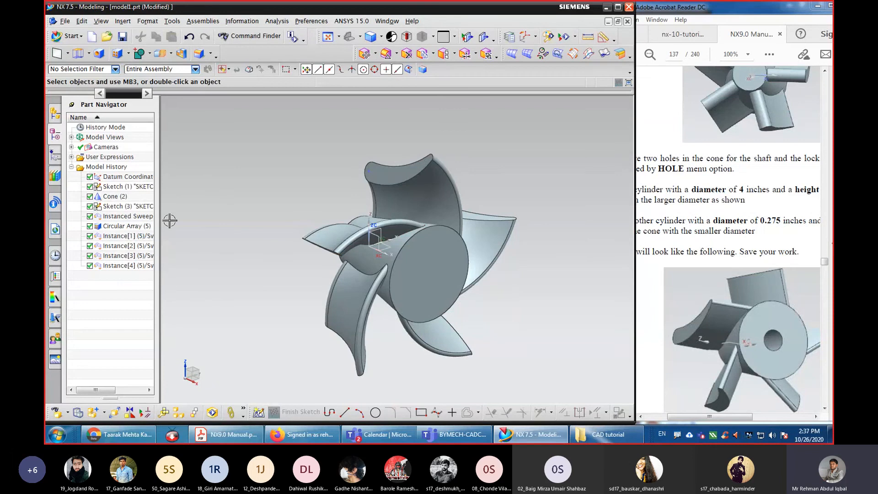
{"action": "left_click", "coordinate": [114, 206]}
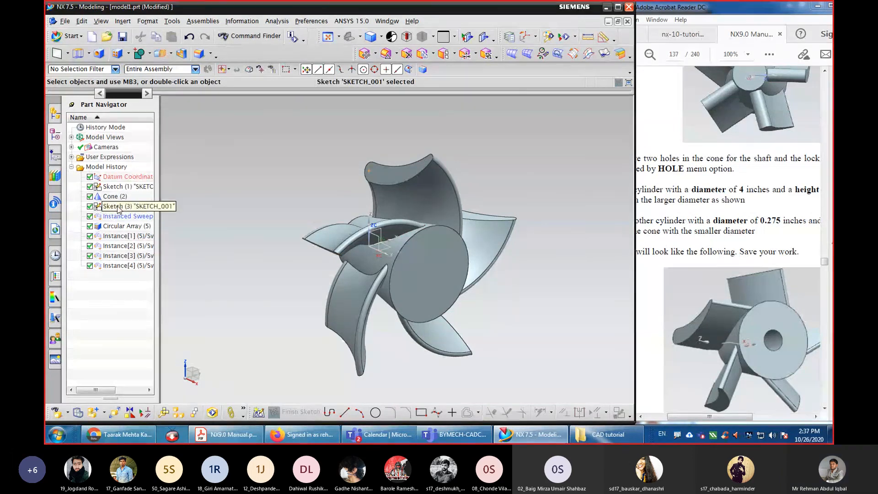
{"action": "middle_click_drag", "start_coordinate": [265, 204], "coordinate": [320, 210]}
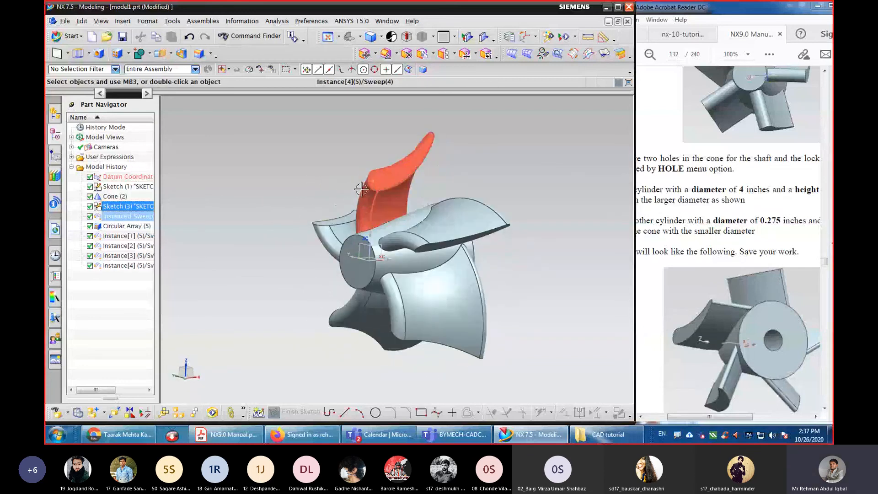
{"action": "right_click", "coordinate": [118, 208]}
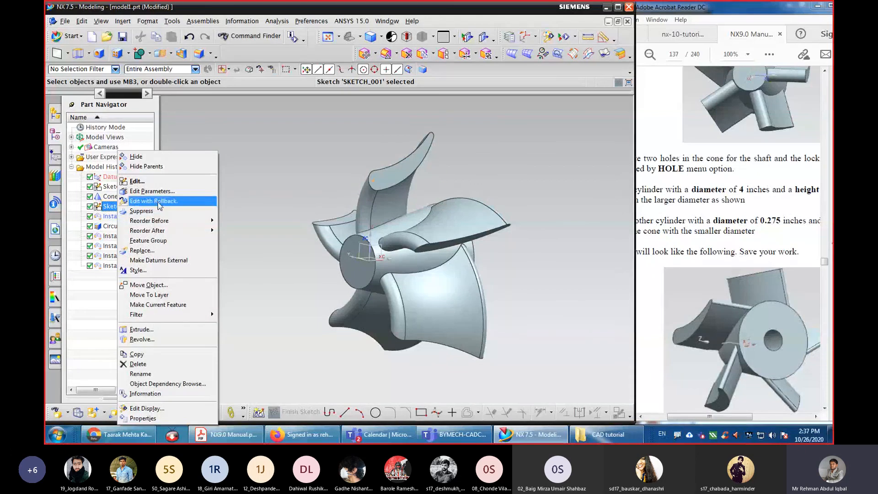
{"action": "left_click", "coordinate": [158, 202]}
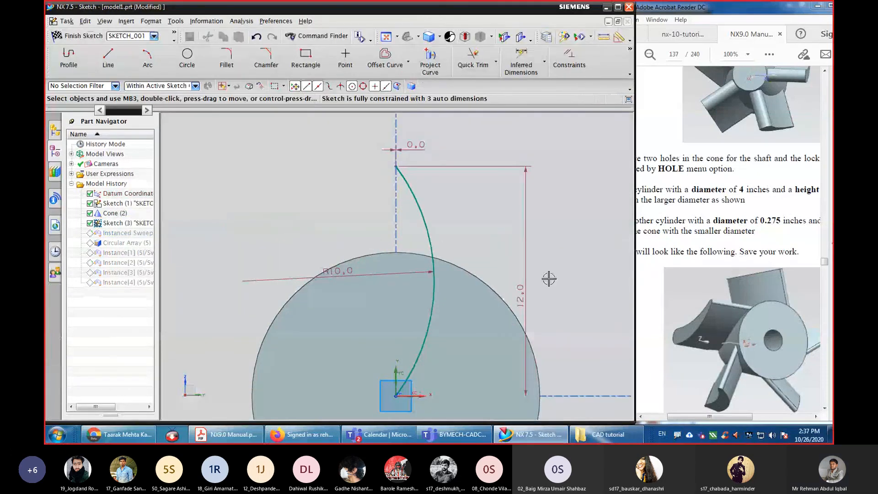
{"action": "double_click", "coordinate": [337, 271]}
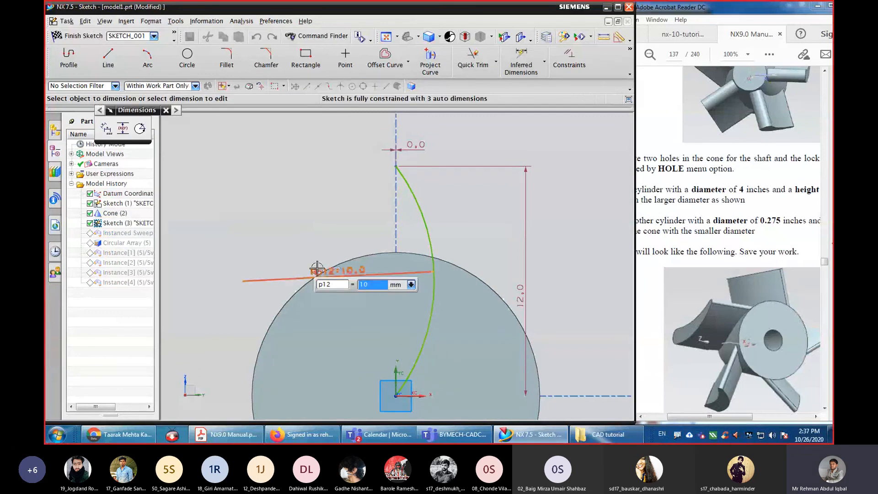
{"action": "type", "text": "15"}
{"action": "middle_click", "coordinate": [307, 207]}
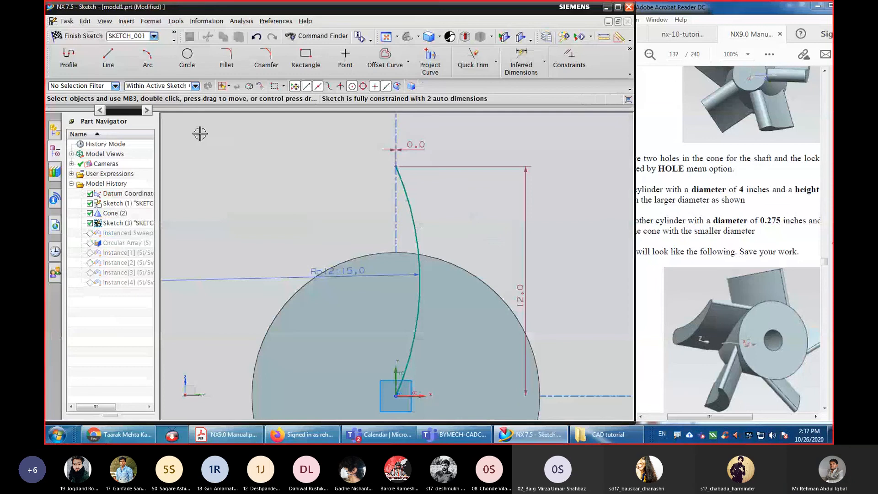
{"action": "left_click", "coordinate": [92, 36]}
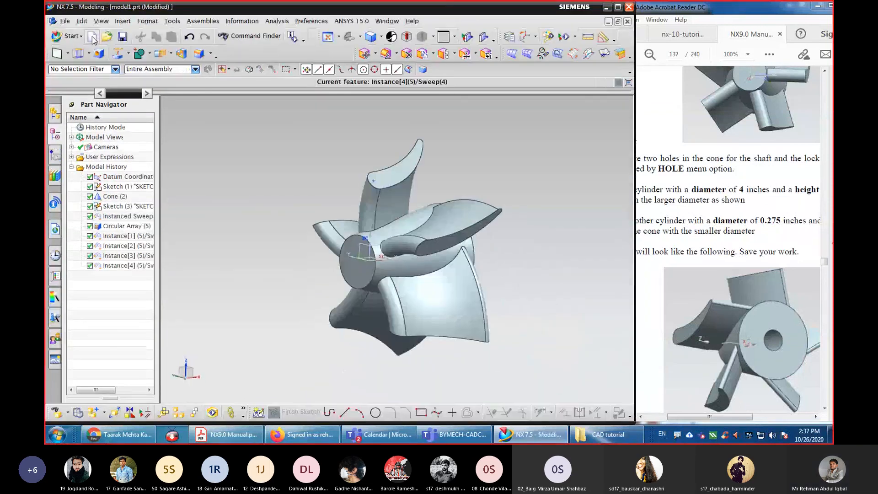
{"action": "middle_click_drag", "start_coordinate": [470, 167], "coordinate": [403, 183]}
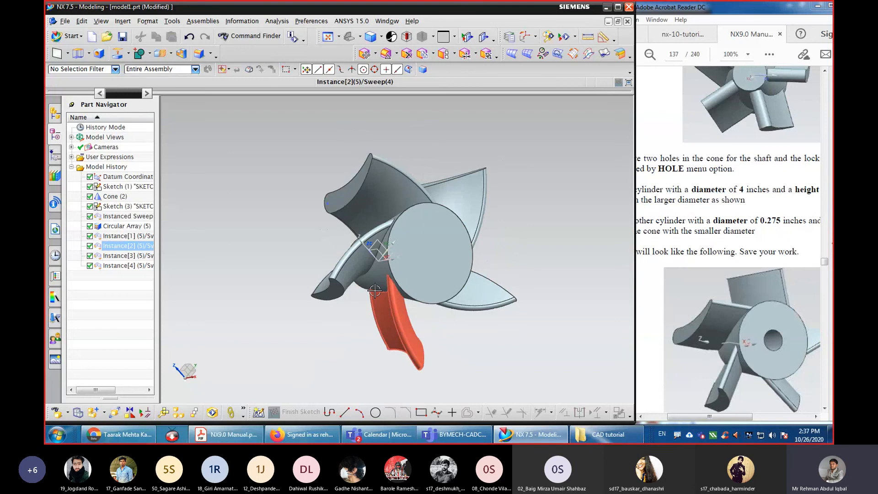
{"action": "left_click", "coordinate": [327, 38]}
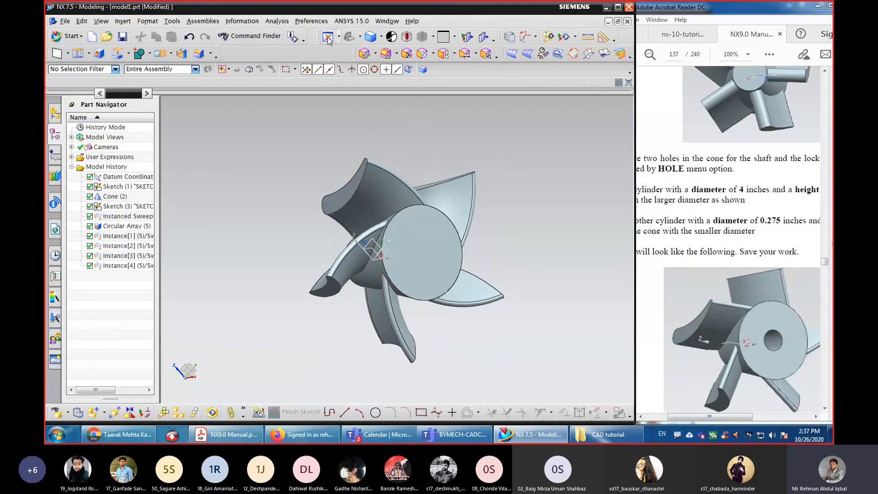
{"action": "left_click", "coordinate": [350, 38]}
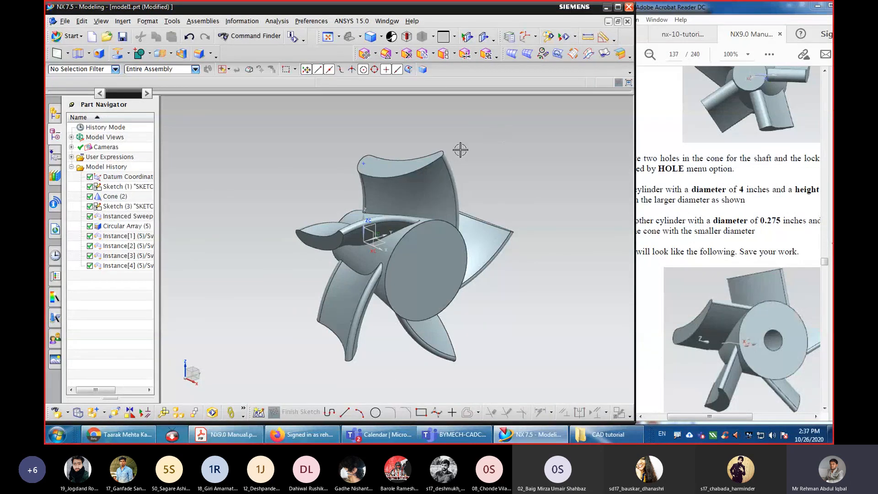
Switch to the Microsoft Teams meeting and open its additional meeting actions.
{"action": "left_click", "coordinate": [443, 436]}
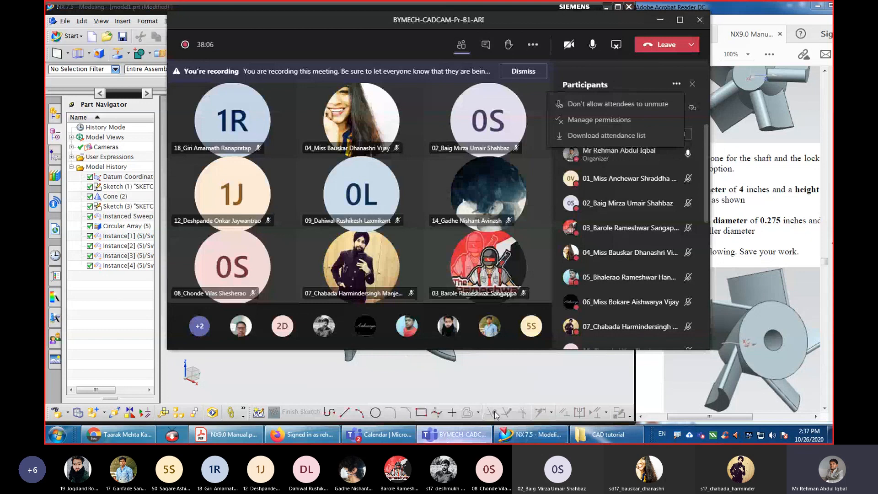
{"action": "left_click", "coordinate": [533, 46]}
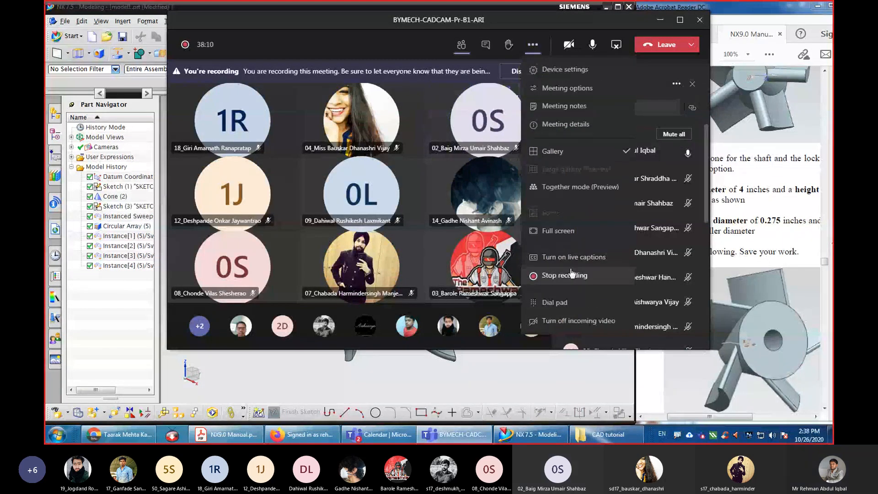